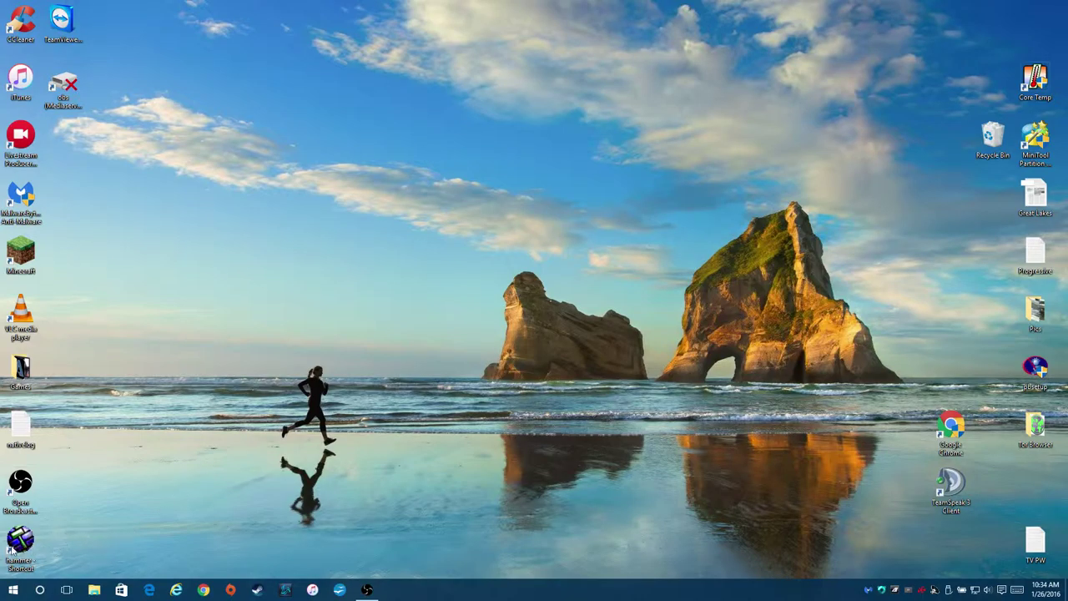
# Locate the Hammer install's bin folder and inspect the hammer application file.
pyautogui.rightClick(16, 548)
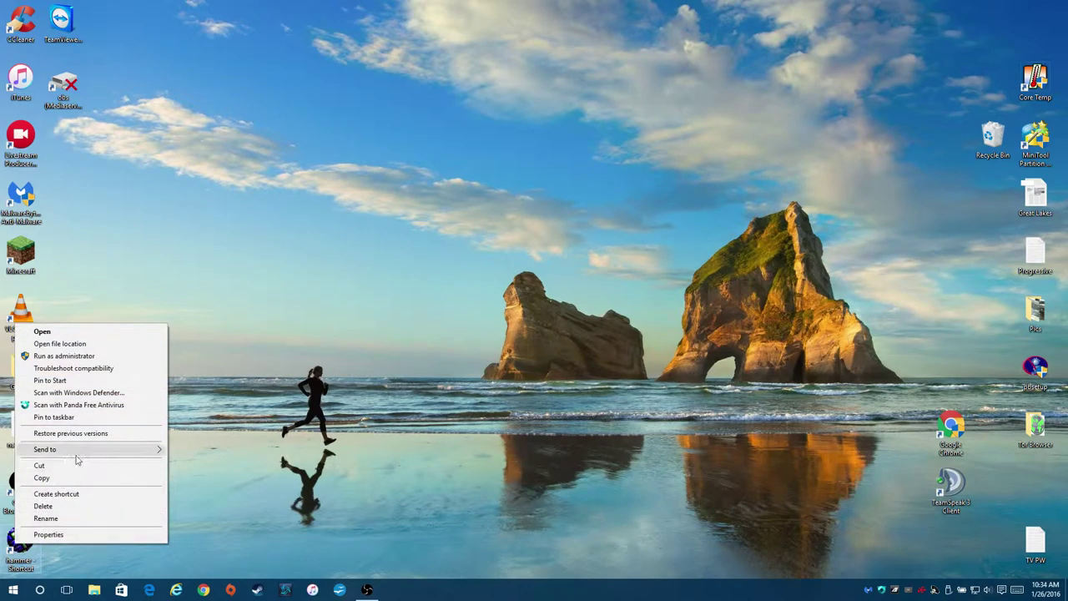
pyautogui.click(61, 343)
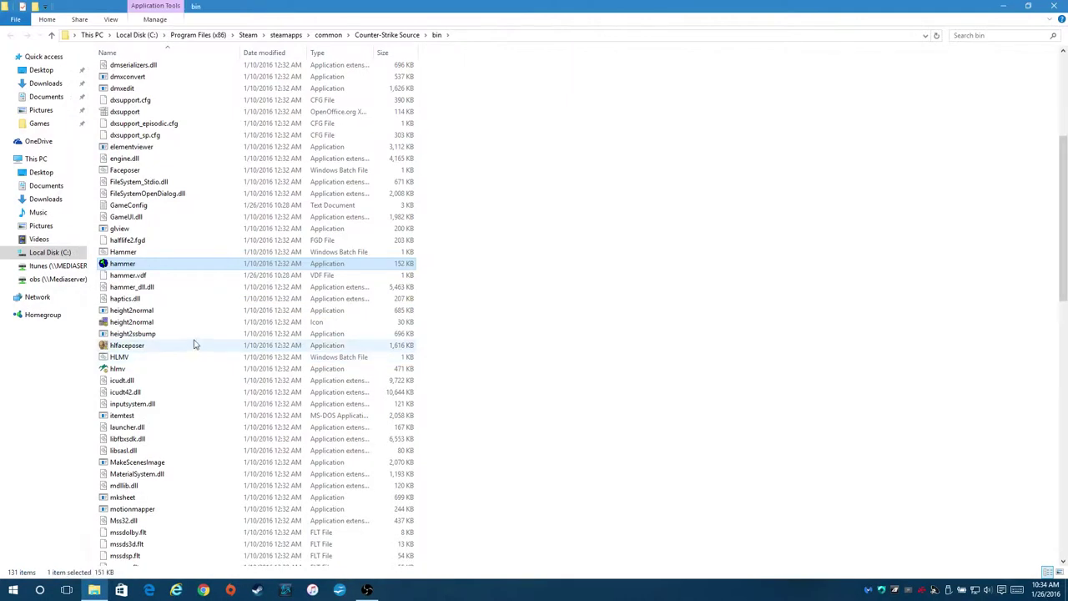
pyautogui.click(488, 38)
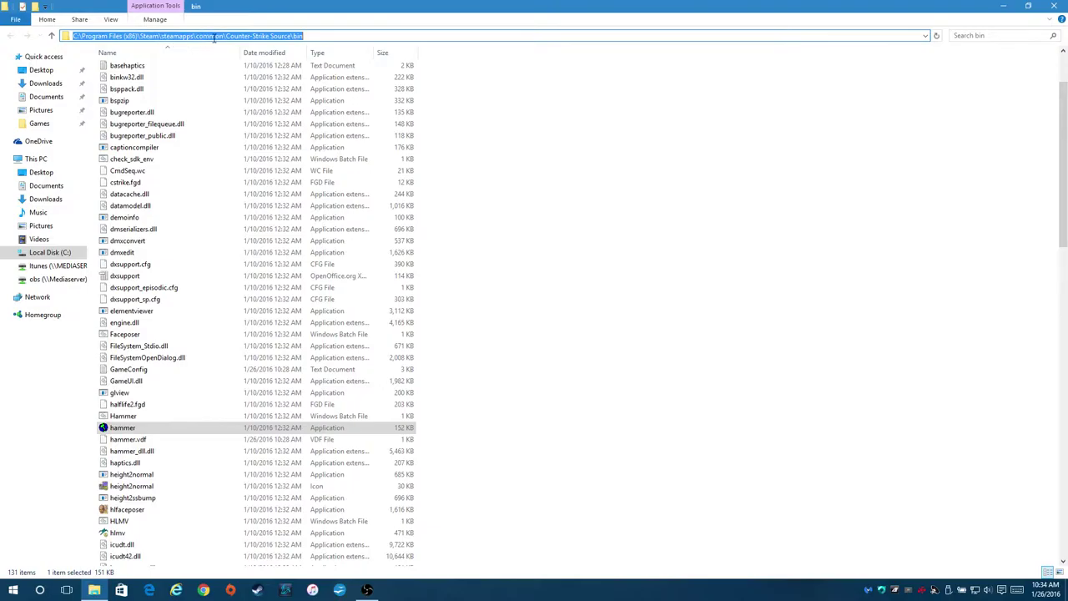
pyautogui.click(312, 36)
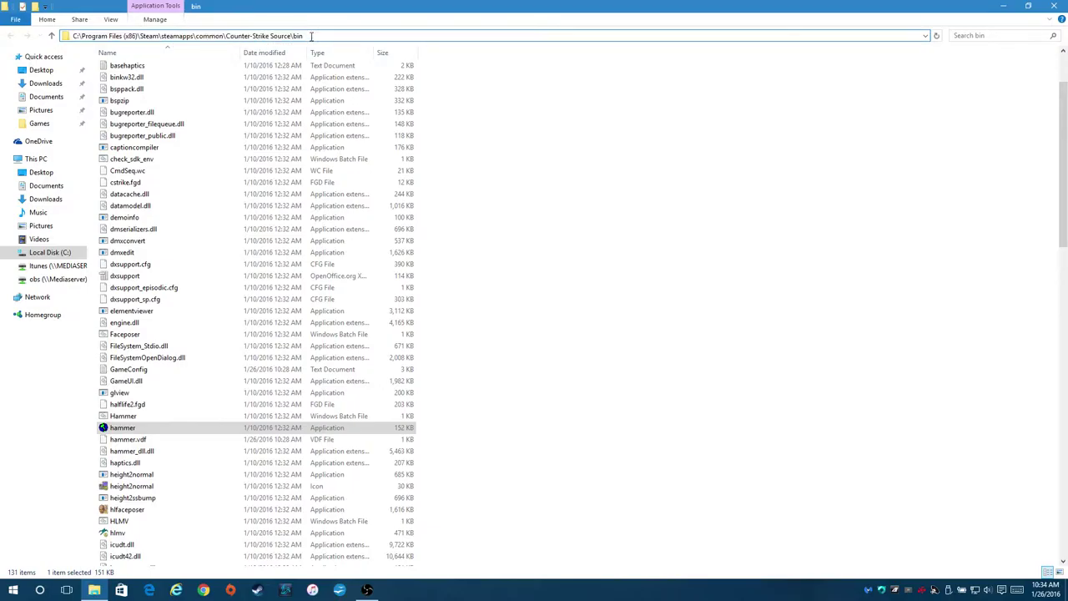
pyautogui.scroll(-10, 198, 336)
pyautogui.scroll(4, 172, 238)
pyautogui.click(137, 230)
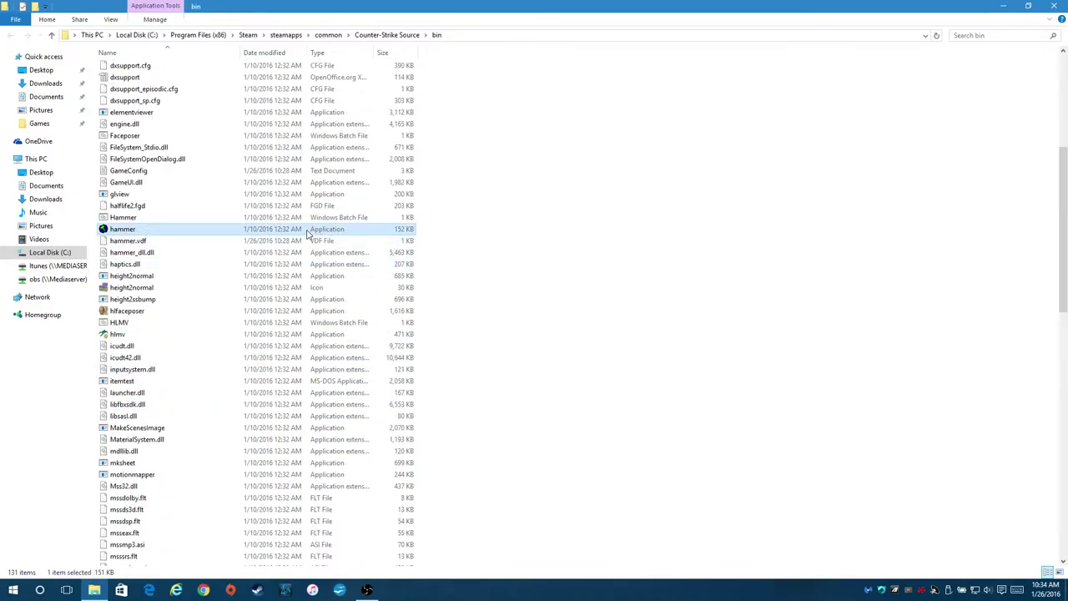
pyautogui.rightClick(123, 232)
pyautogui.moveTo(185, 340)
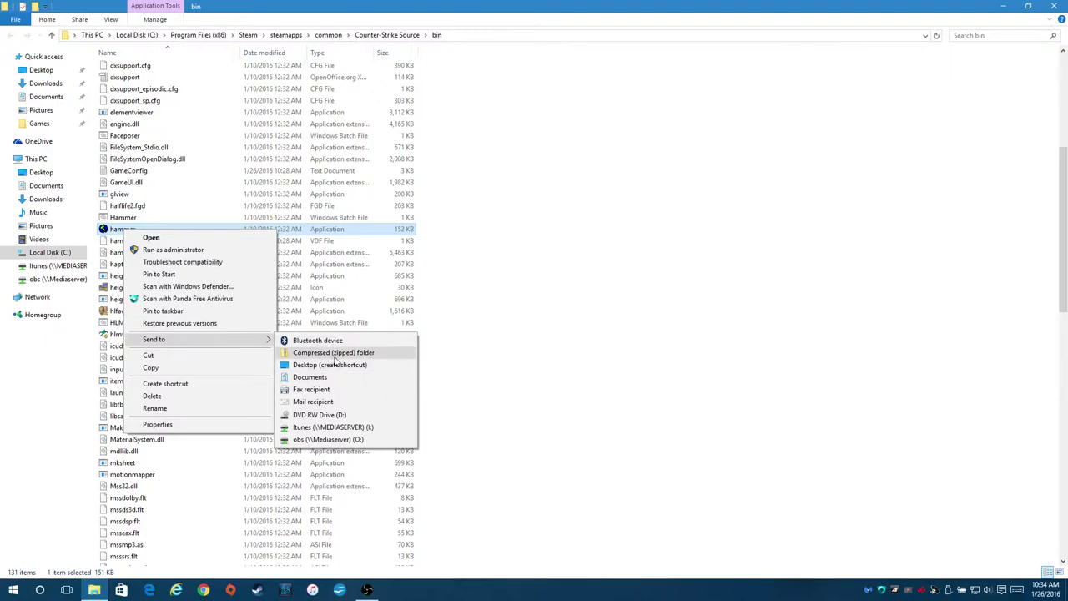
pyautogui.click(556, 219)
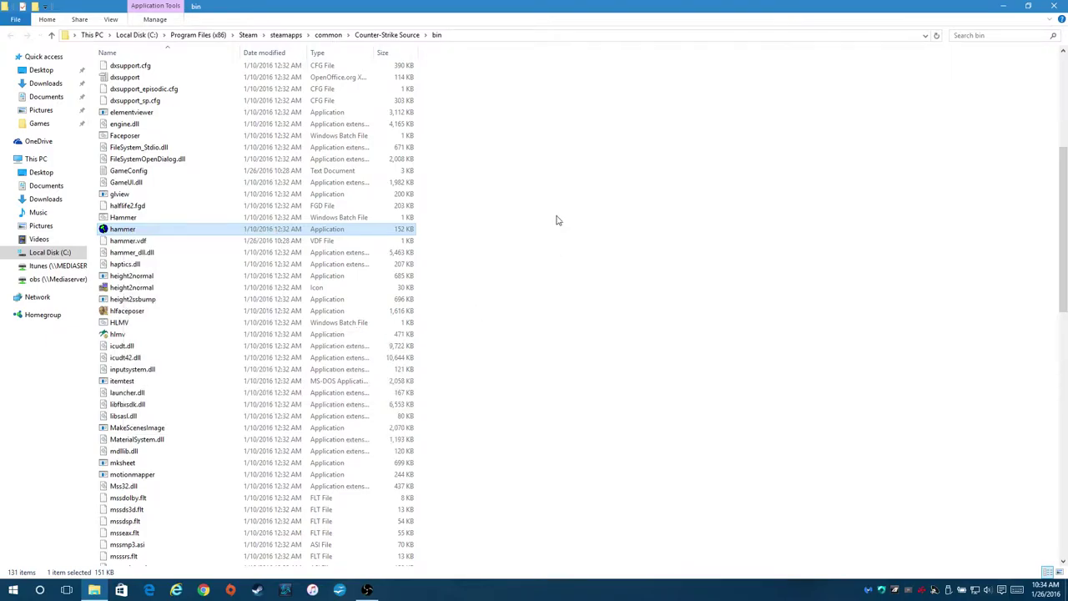
pyautogui.click(1054, 5)
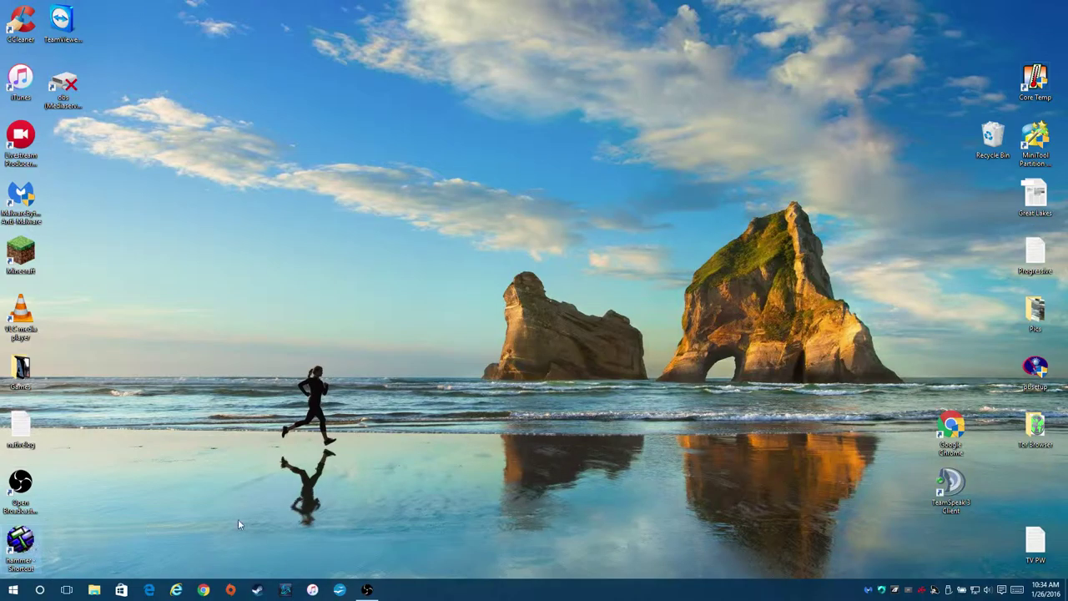
# Launch Valve Hammer Editor and start a new empty map.
pyautogui.doubleClick(22, 538)
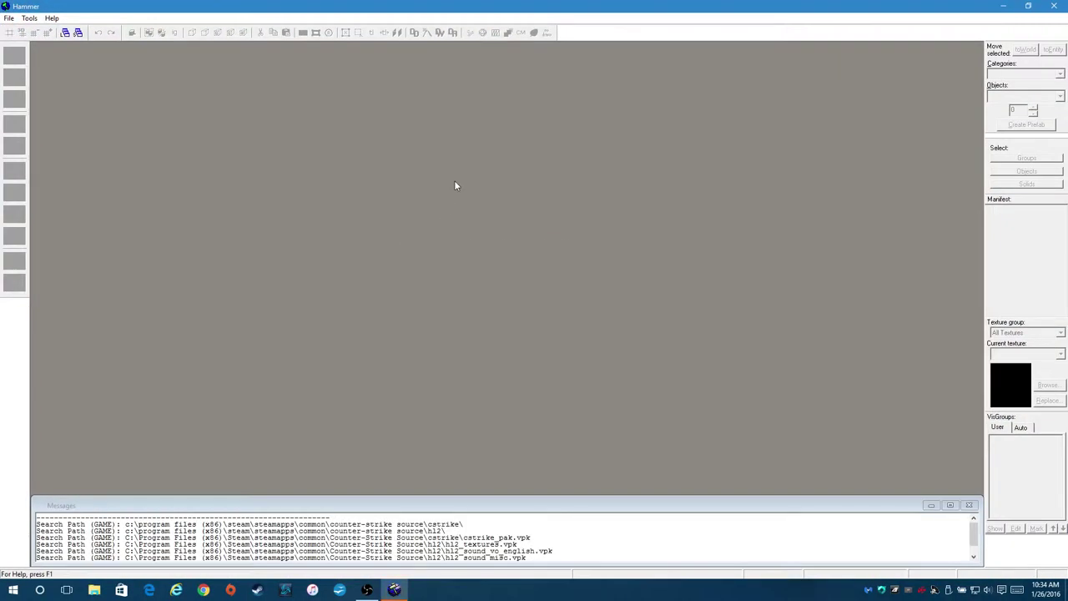
pyautogui.click(10, 19)
pyautogui.click(26, 32)
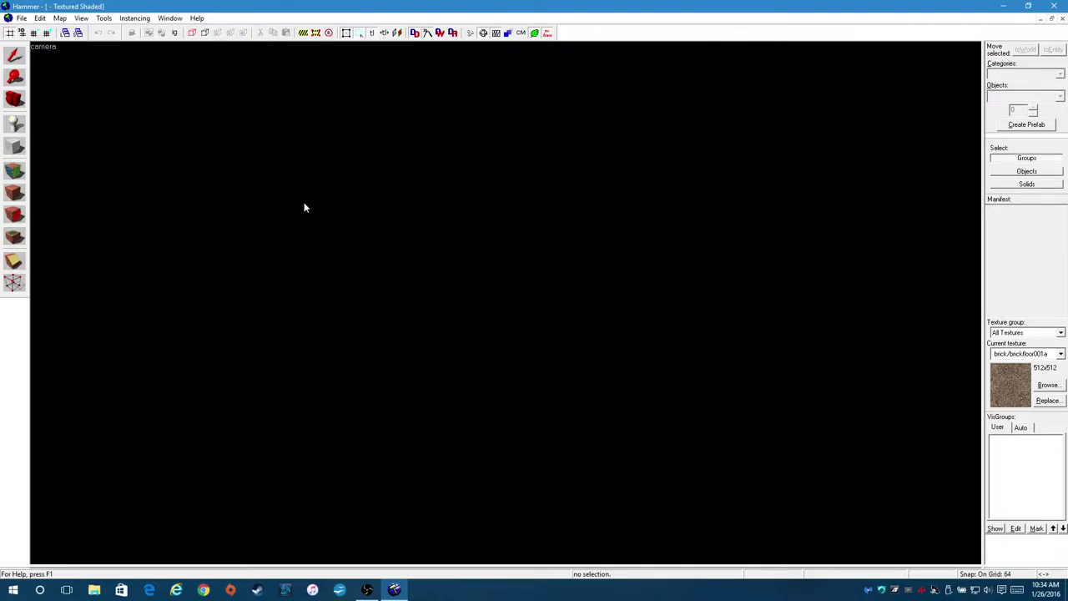
# Autosize to four equal views and set the camera view to 3D Shaded Textured Polygons.
pyautogui.click(104, 19)
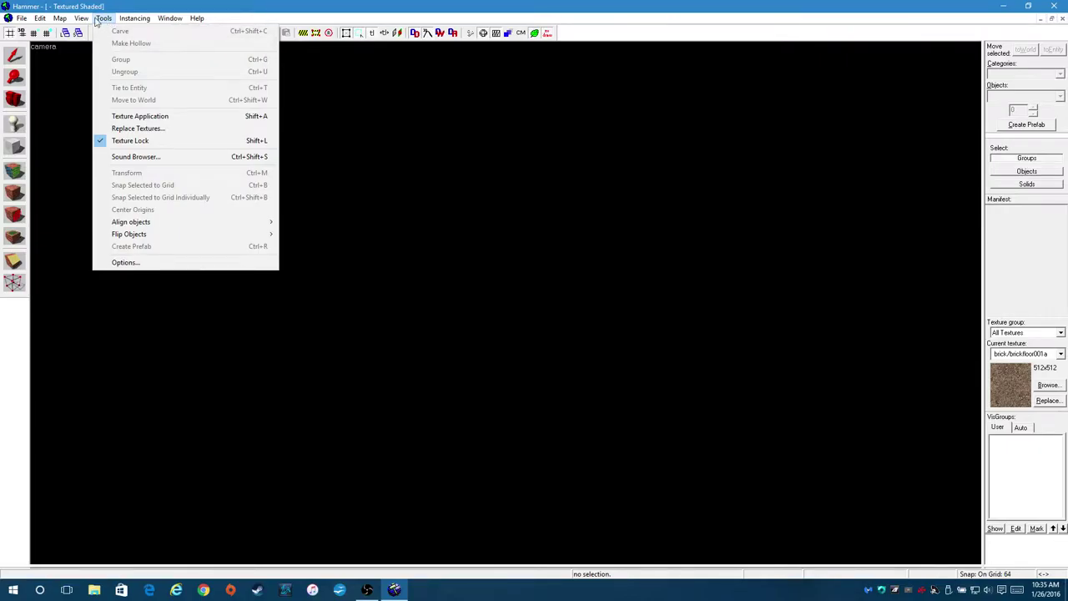
pyautogui.moveTo(82, 19)
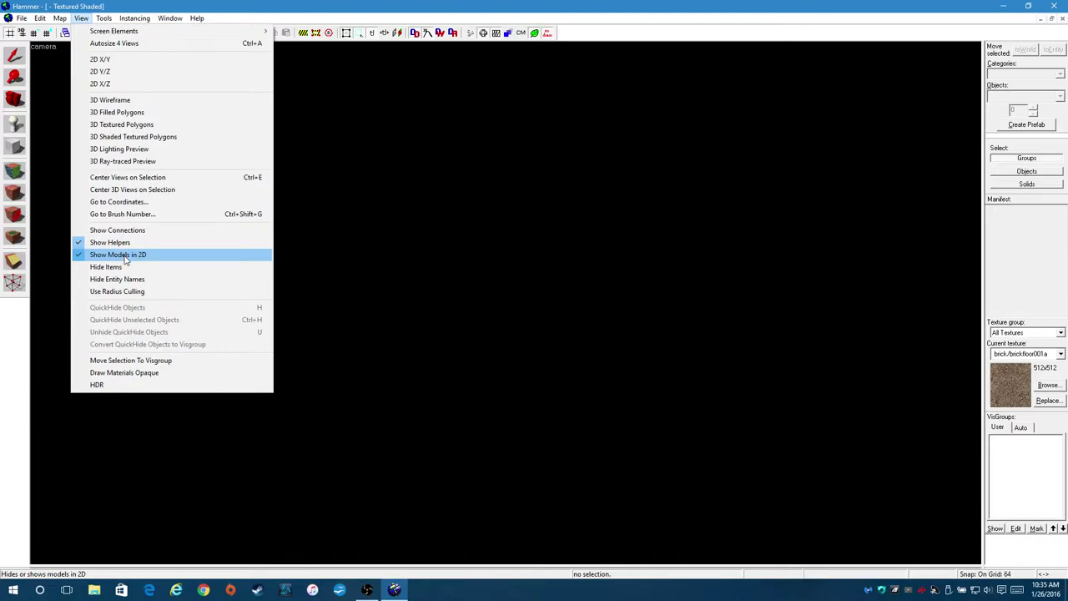
pyautogui.click(117, 43)
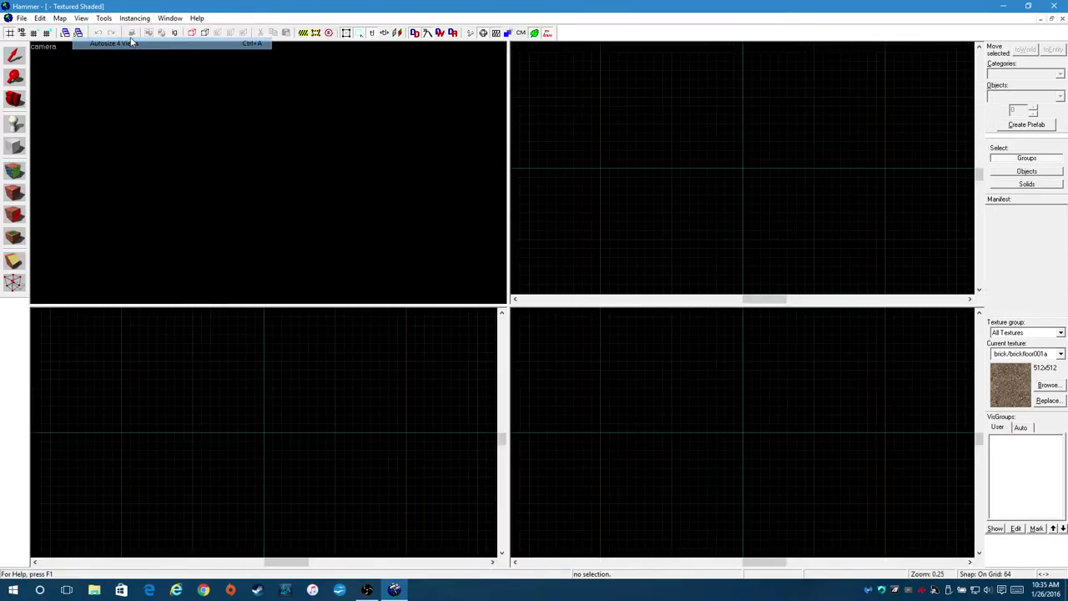
pyautogui.click(81, 17)
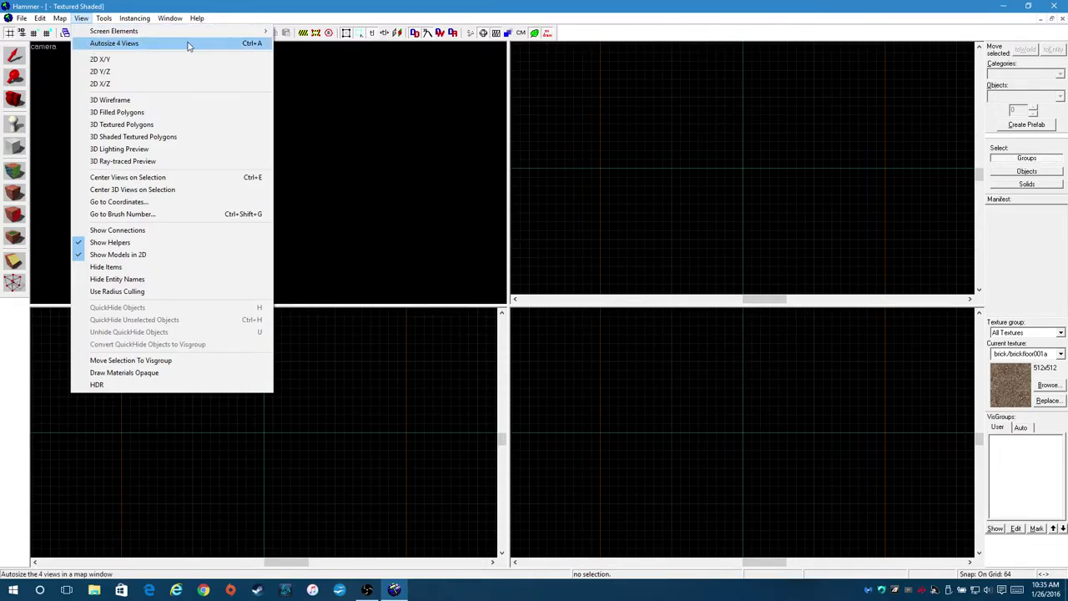
pyautogui.click(522, 53)
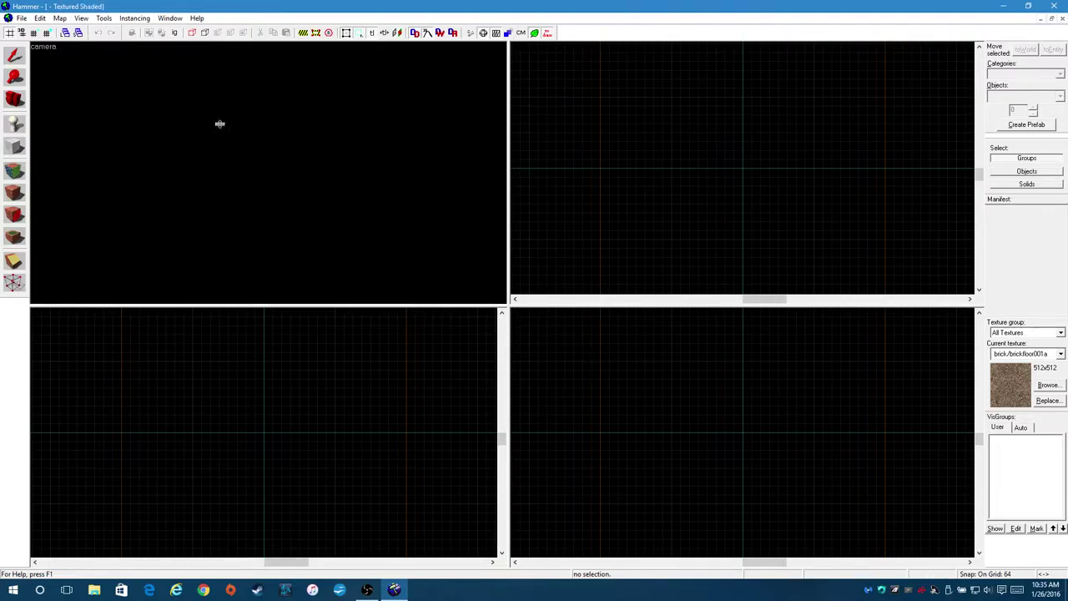
pyautogui.click(45, 47)
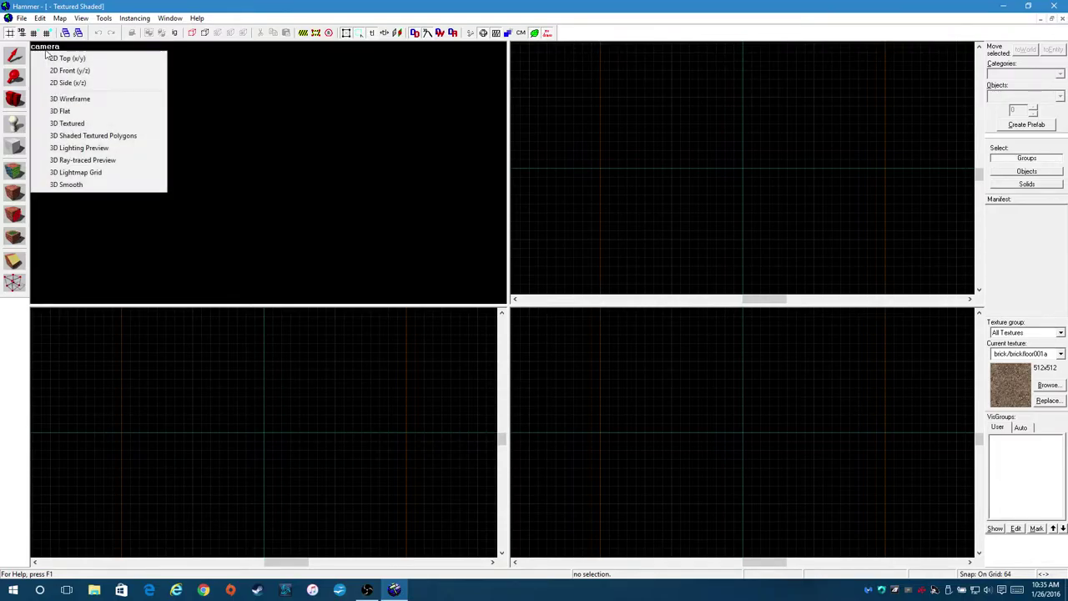
pyautogui.click(103, 138)
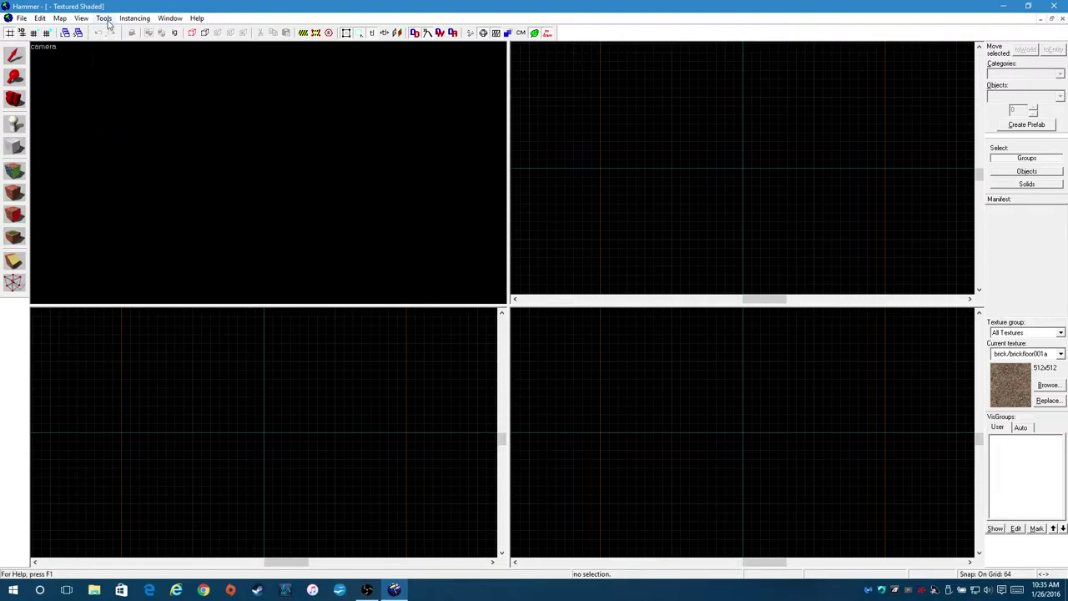
# In Tools > Options, review the Counter-Strike: Source paths, including the VMF directory, then go to General.
pyautogui.click(106, 20)
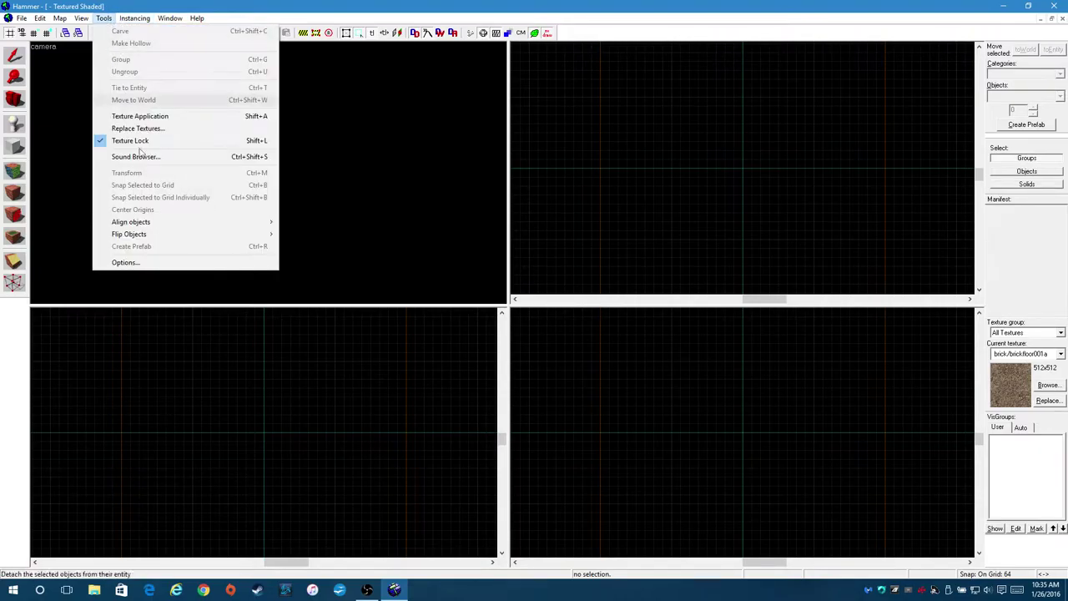
pyautogui.click(125, 262)
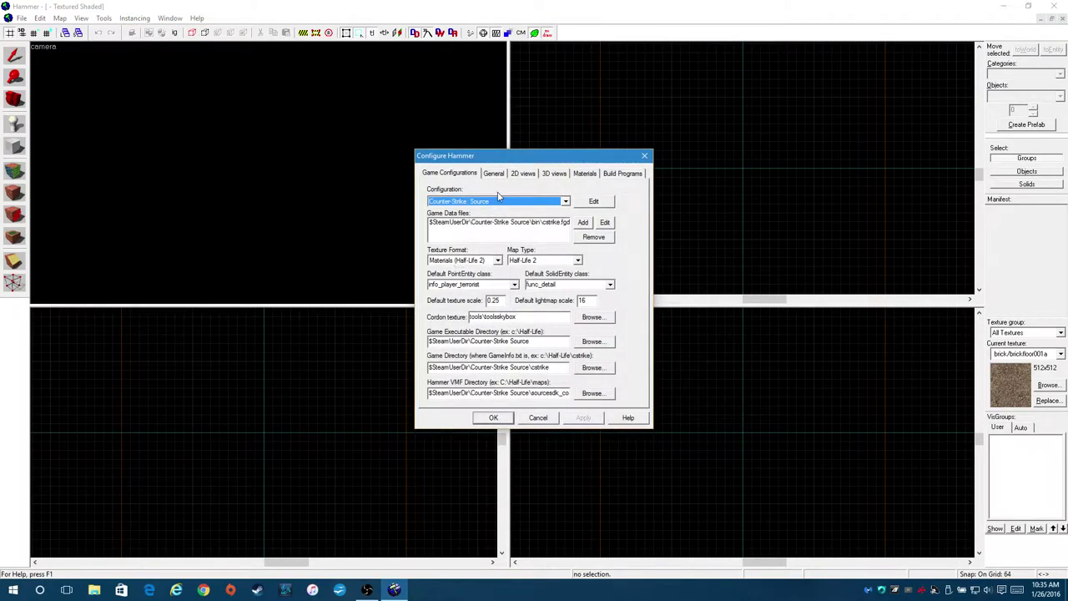
pyautogui.moveTo(526, 159); pyautogui.dragTo(452, 127)
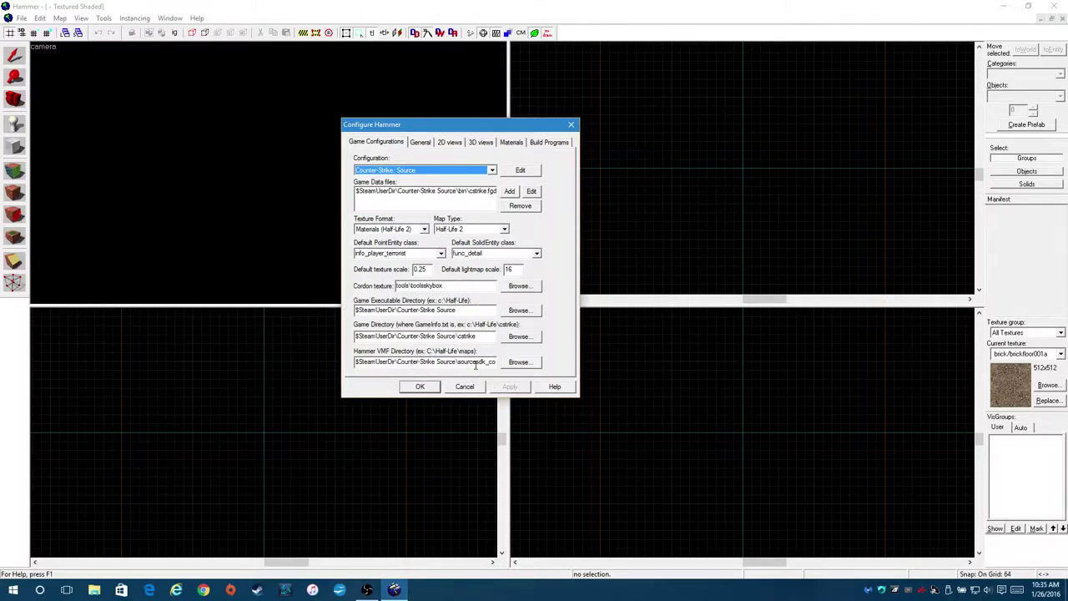
pyautogui.moveTo(473, 362); pyautogui.dragTo(499, 364)
pyautogui.click(492, 365)
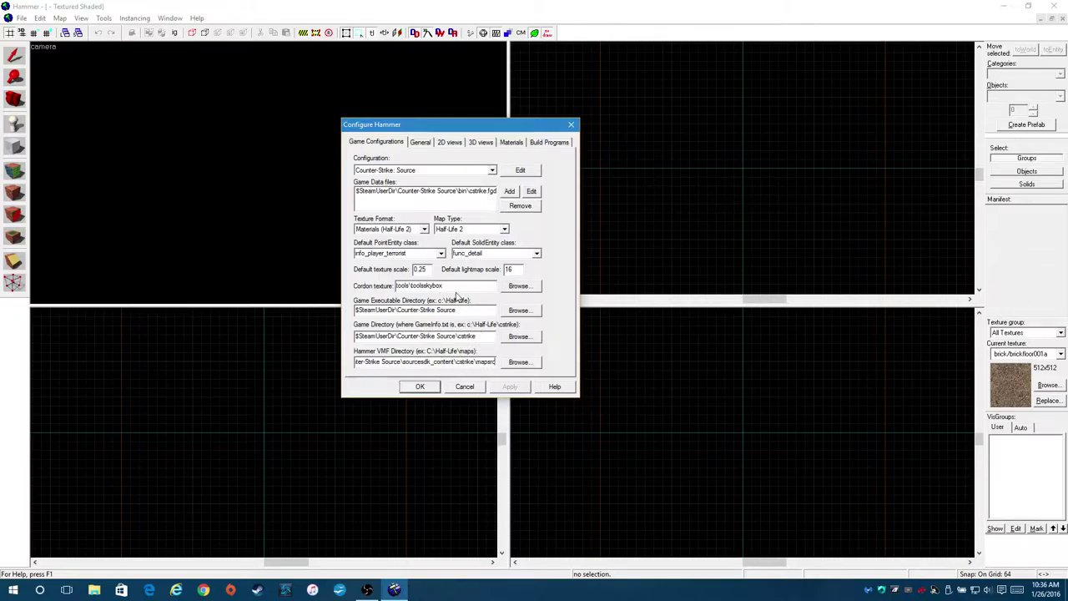
pyautogui.click(420, 143)
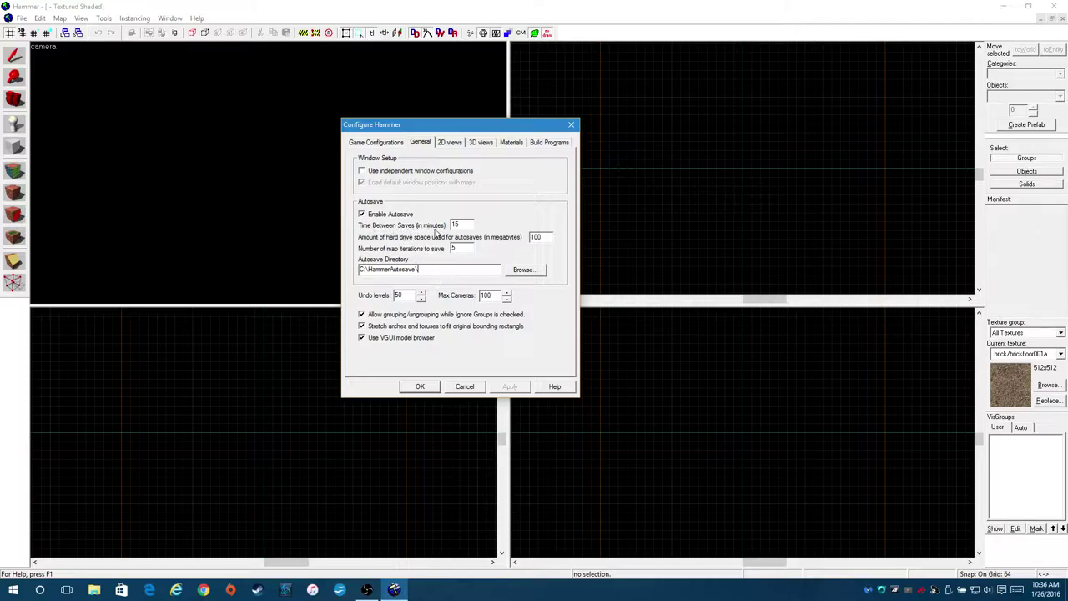
# Set autosave to every 5 minutes with 1000 MB of disk space and apply.
pyautogui.moveTo(462, 224); pyautogui.dragTo(423, 225)
pyautogui.write('5')
pyautogui.moveTo(463, 248); pyautogui.dragTo(449, 250)
pyautogui.click(547, 236)
pyautogui.write('0')
pyautogui.click(510, 388)
# Inspect the undo levels and Max Cameras values on the General tab.
pyautogui.moveTo(405, 295); pyautogui.dragTo(379, 309)
pyautogui.click(399, 295)
pyautogui.moveTo(492, 296); pyautogui.dragTo(477, 295)
# On the 2D views tab, toggle 'Hide grid smaller than 4 pixels' off and back on, leaving it unchanged.
pyautogui.click(449, 144)
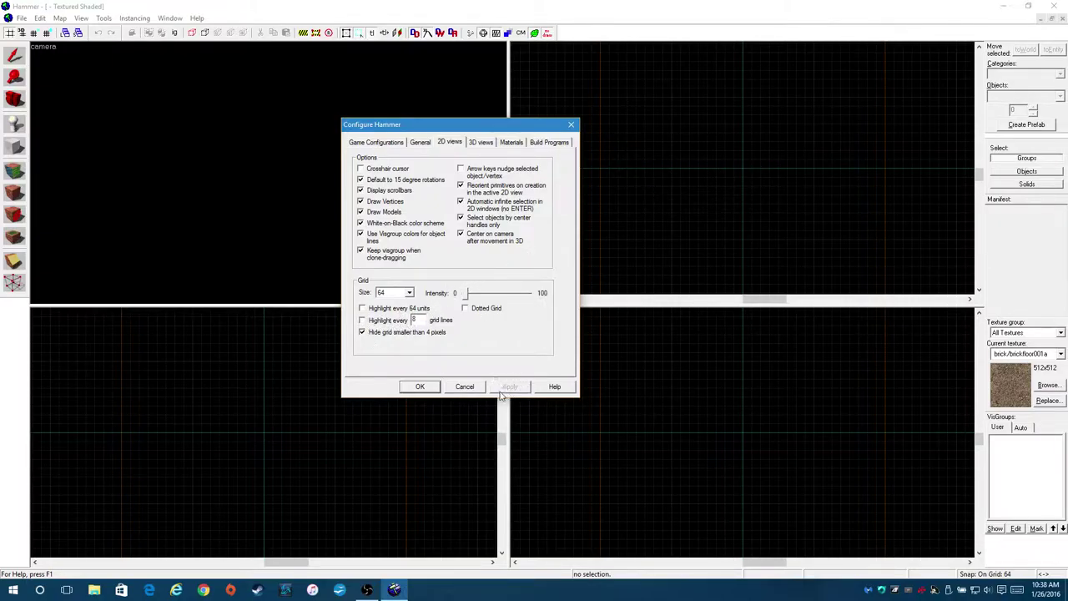
pyautogui.click(363, 333)
pyautogui.click(364, 334)
pyautogui.doubleClick(414, 319)
pyautogui.click(482, 147)
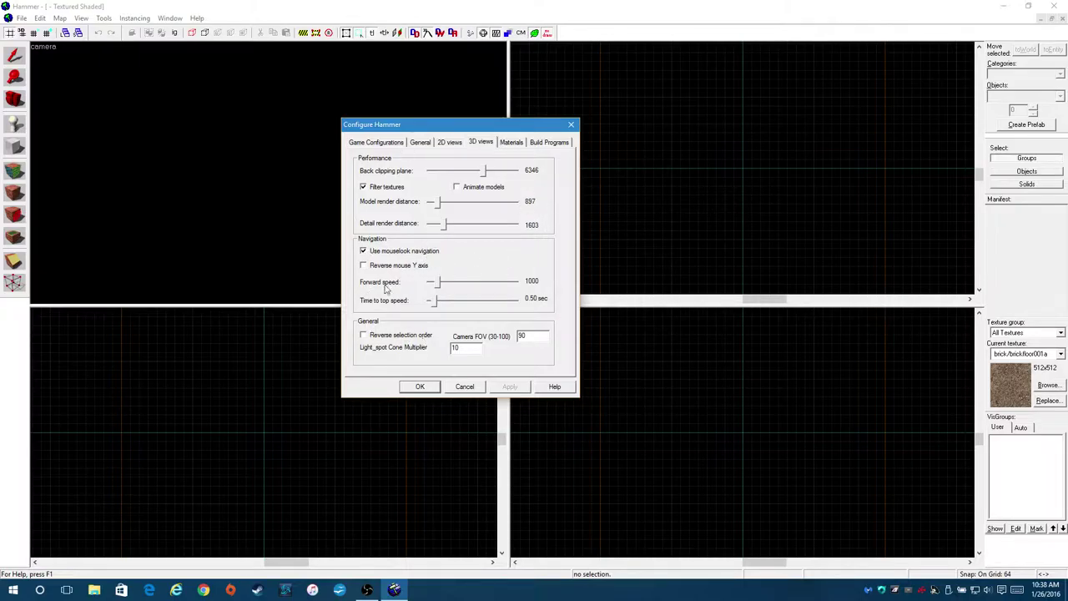
# Set the 3D back clipping plane to 7199 and forward camera speed to 1560.
pyautogui.moveTo(486, 172); pyautogui.dragTo(493, 172)
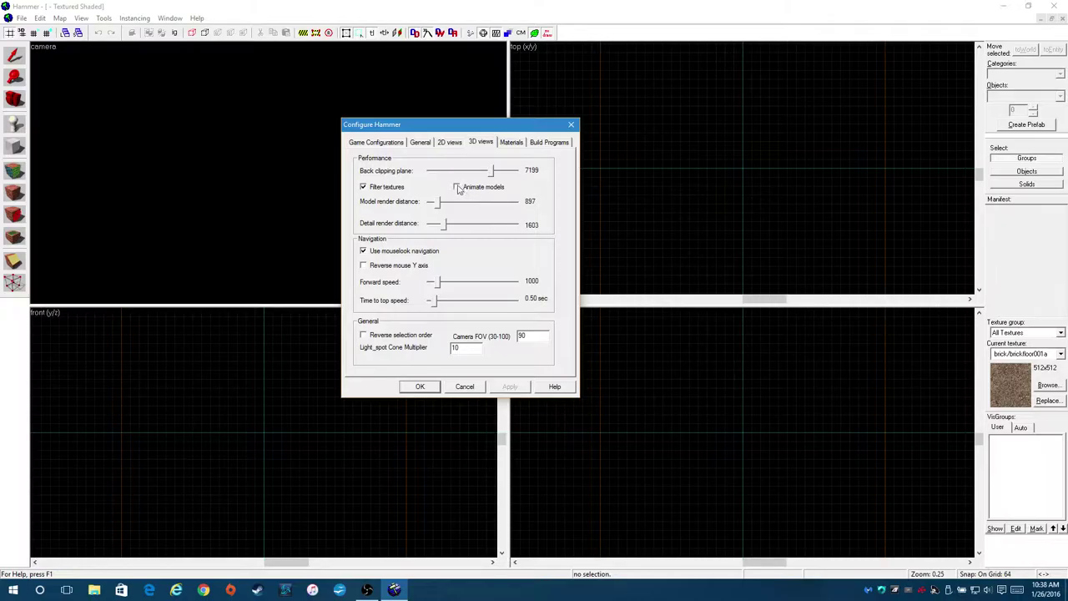
pyautogui.click(457, 188)
pyautogui.click(456, 188)
pyautogui.moveTo(439, 283); pyautogui.dragTo(445, 286)
pyautogui.doubleClick(530, 335)
# Review the Materials and Build Programs tabs, then confirm the options with OK.
pyautogui.click(516, 143)
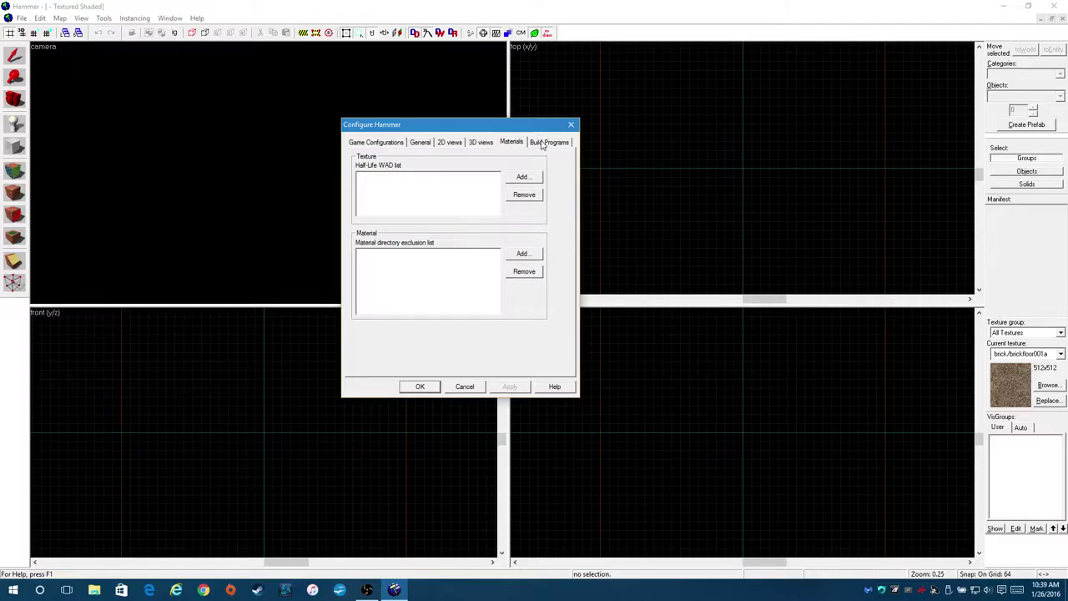
pyautogui.click(544, 144)
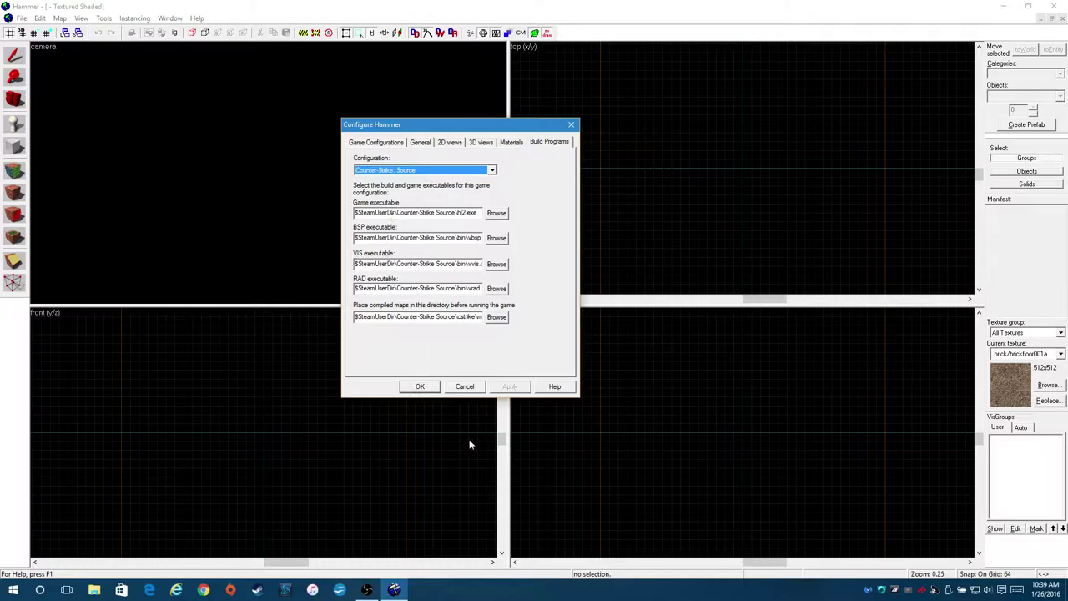
pyautogui.click(418, 387)
# Zoom the Top, Right and Front views out to the full map grid, then zoom Top back in.
pyautogui.click(419, 387)
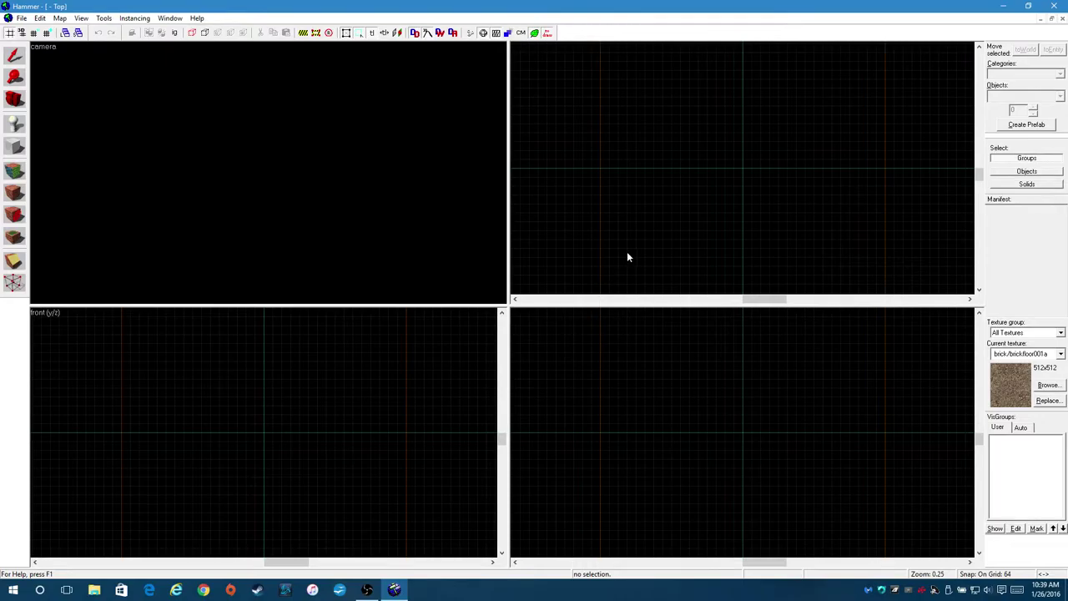
pyautogui.scroll(-5, 627, 250)
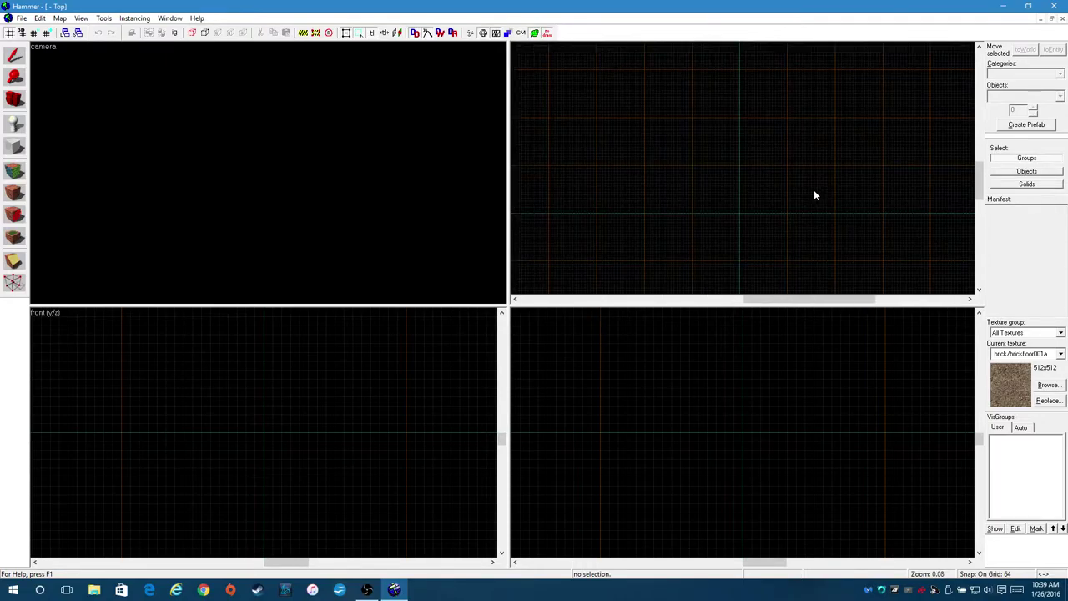
pyautogui.scroll(5, 815, 196)
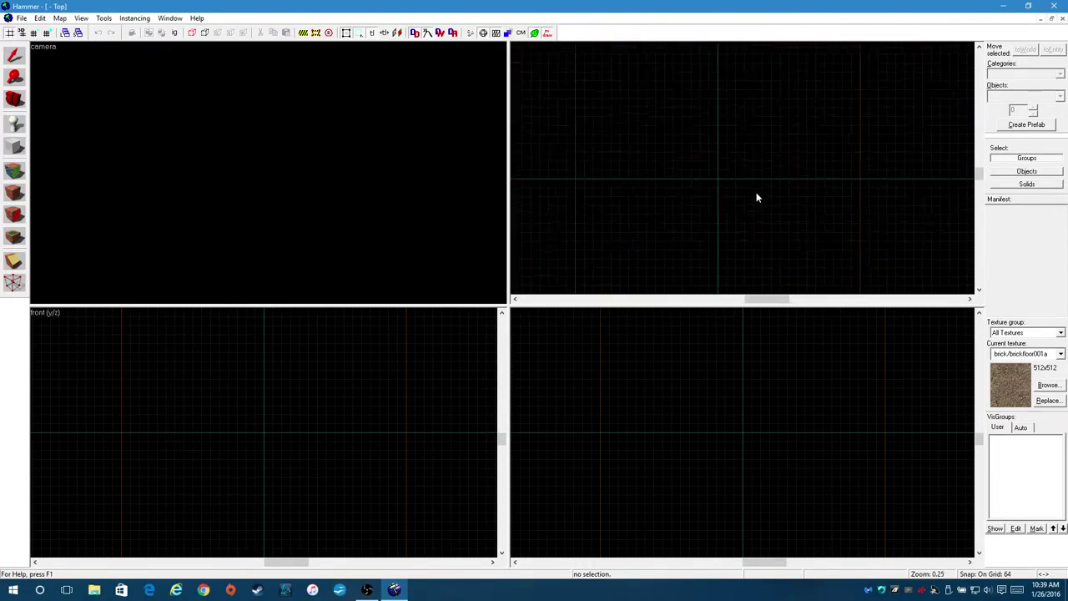
pyautogui.scroll(1, 734, 187)
pyautogui.scroll(1, 760, 438)
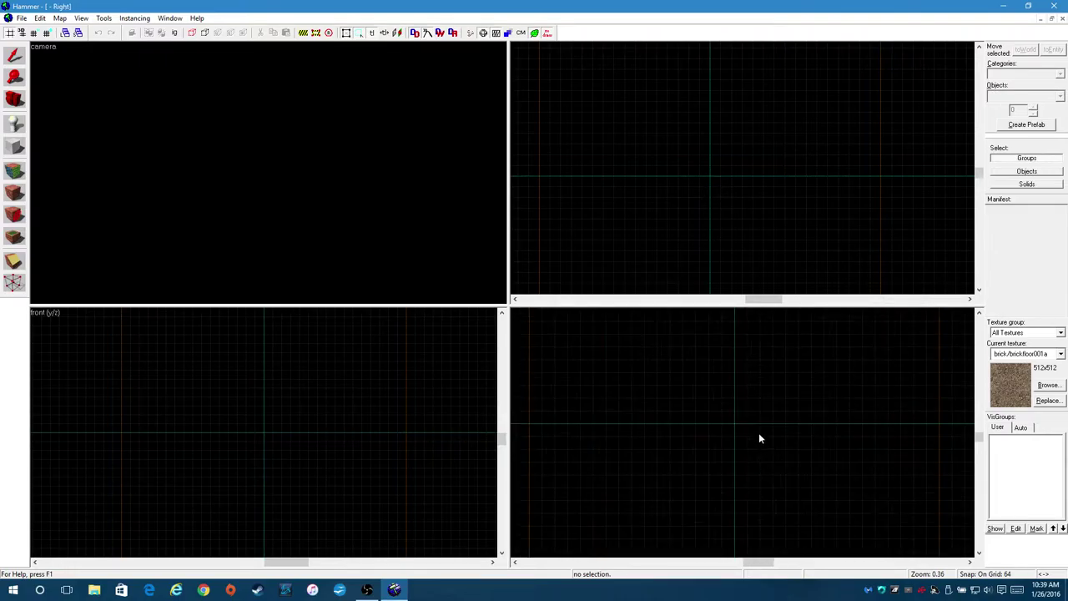
pyautogui.scroll(3, 250, 443)
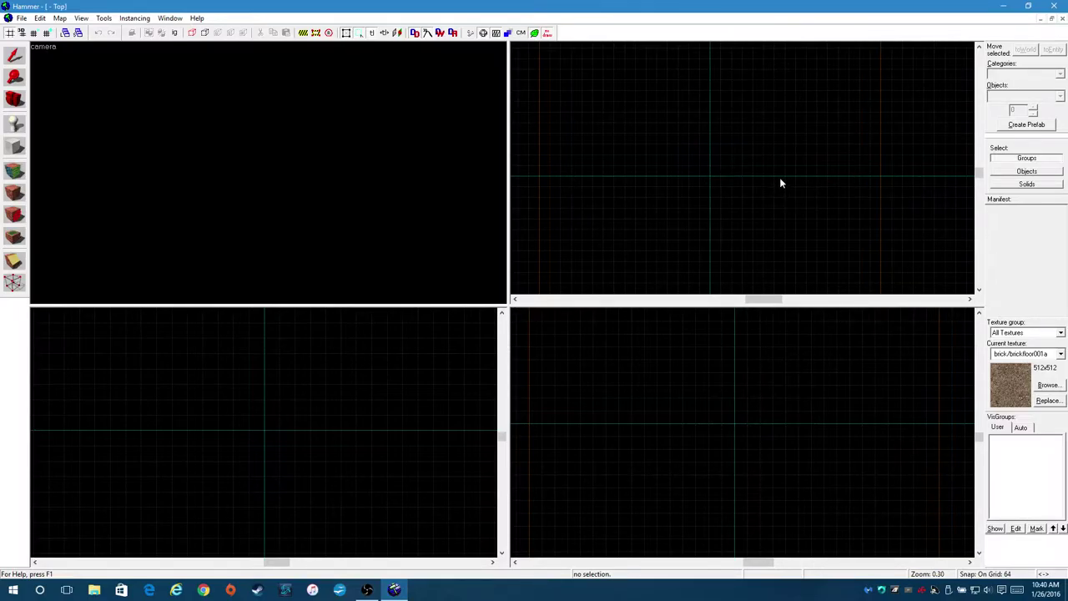
pyautogui.scroll(-4, 777, 157)
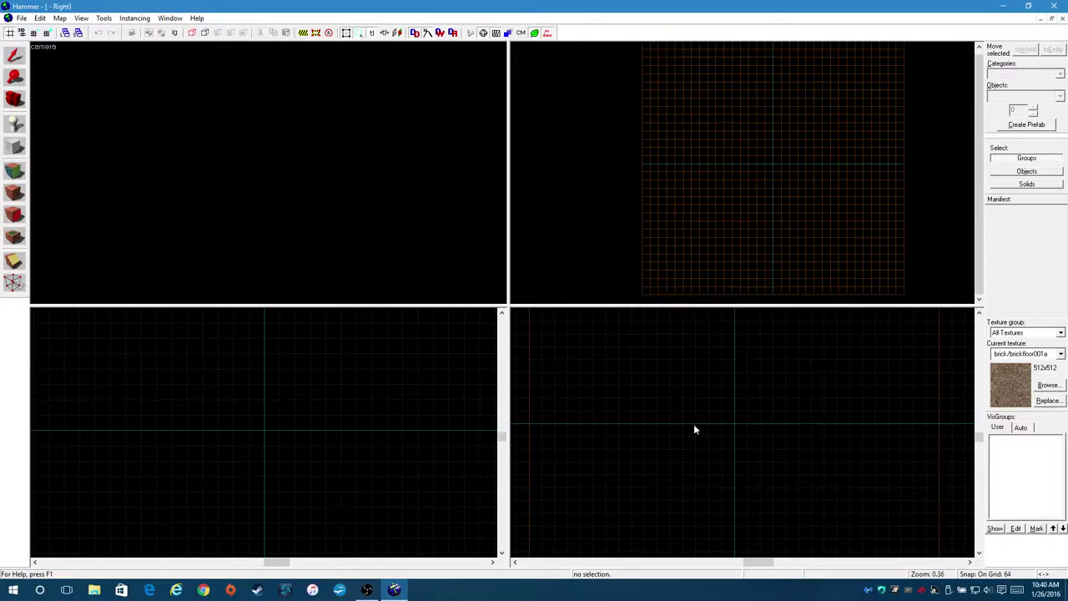
pyautogui.scroll(-4, 748, 453)
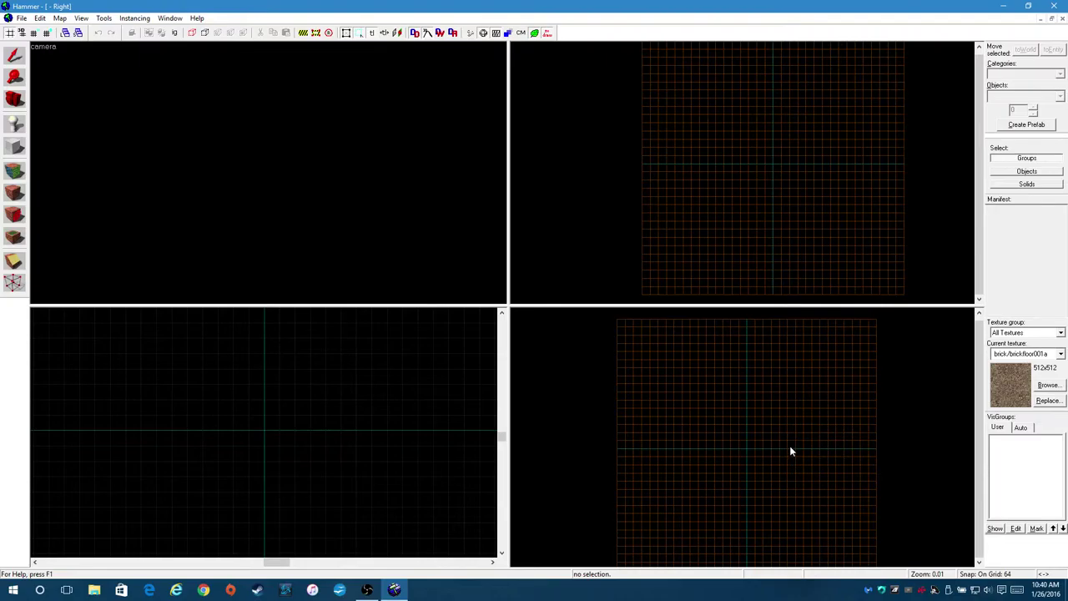
pyautogui.scroll(-4, 297, 381)
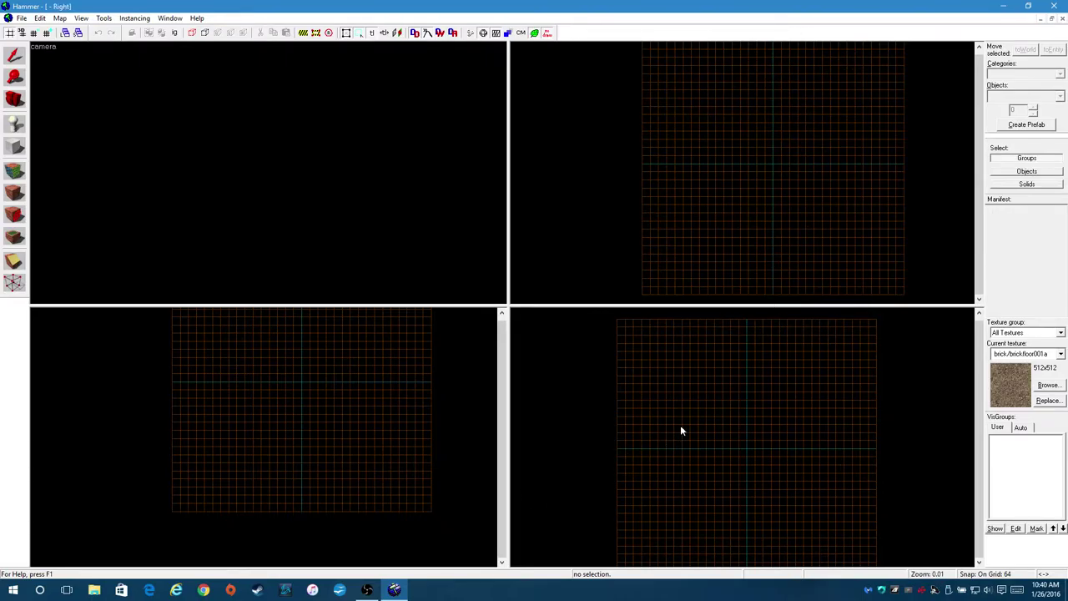
pyautogui.scroll(1, 886, 62)
pyautogui.scroll(5, 765, 195)
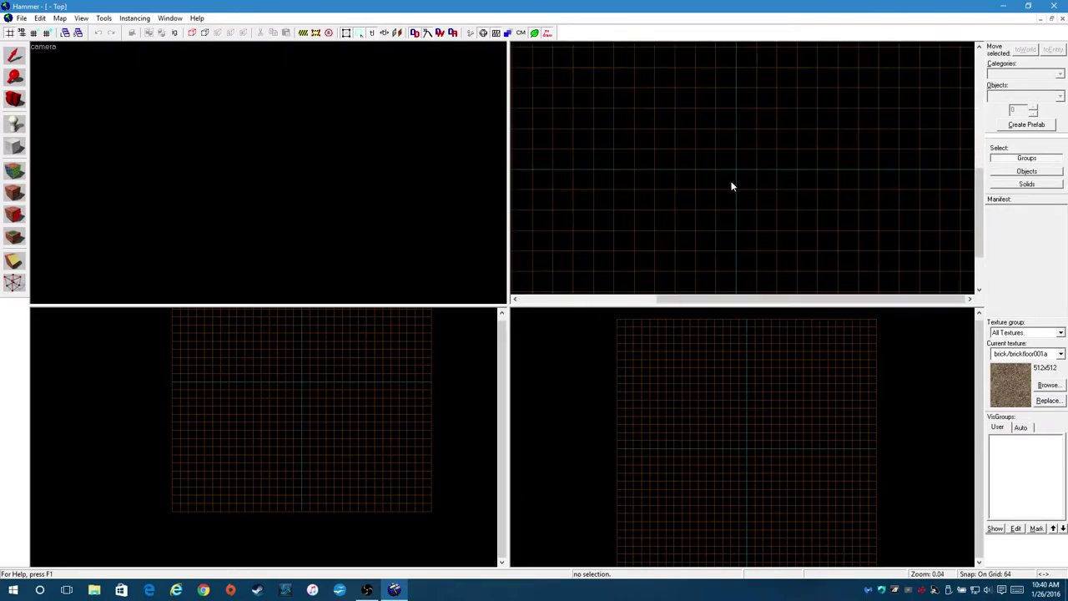
pyautogui.scroll(2, 708, 205)
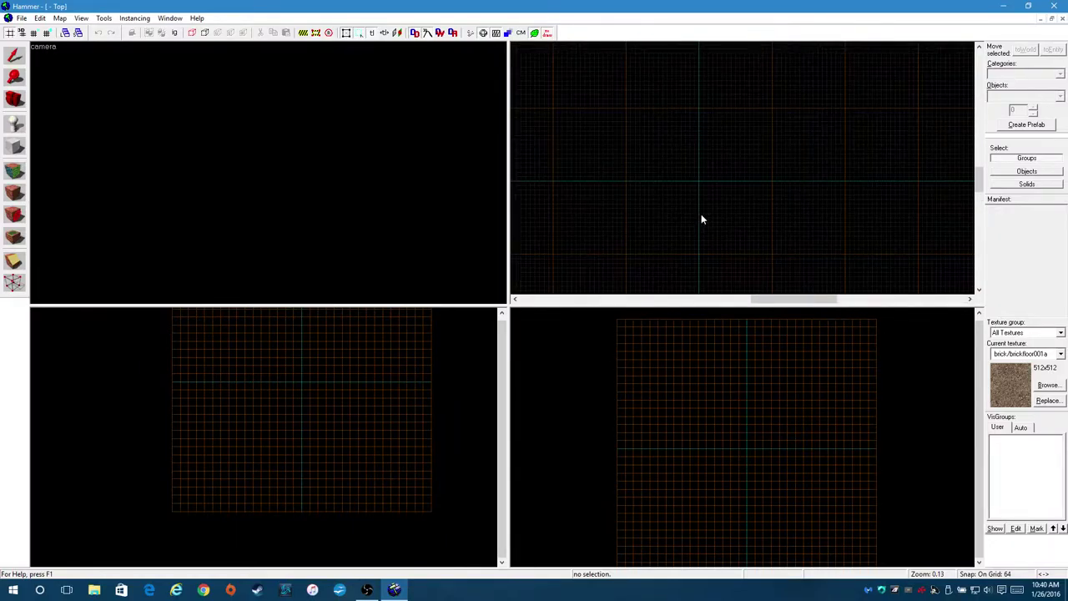
# Try the Magnify and Block tools, then open the Face Edit Sheet with the texture application tool.
pyautogui.click(16, 77)
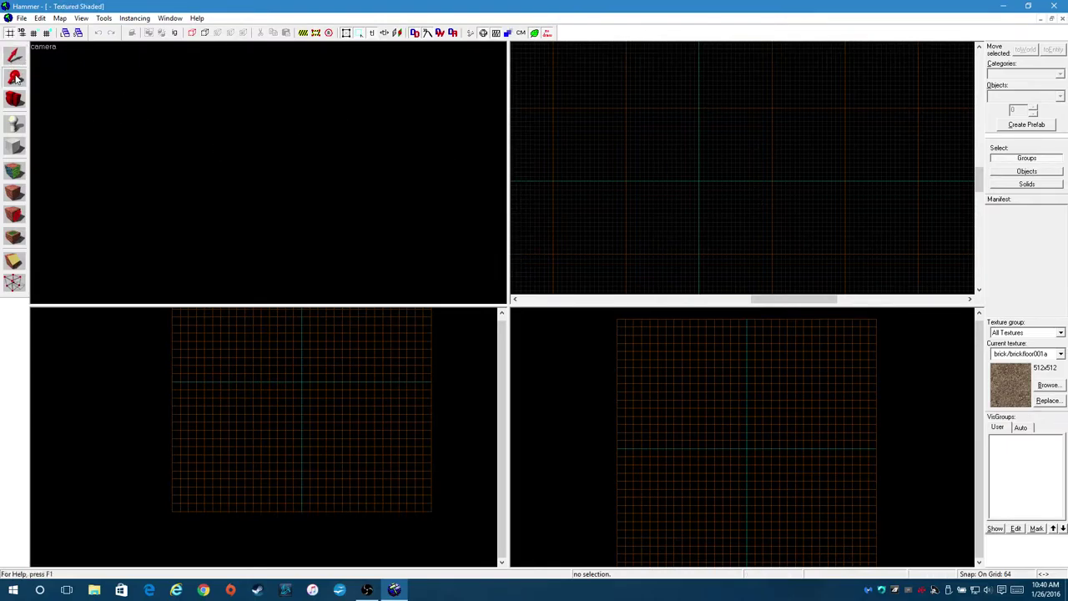
pyautogui.click(15, 148)
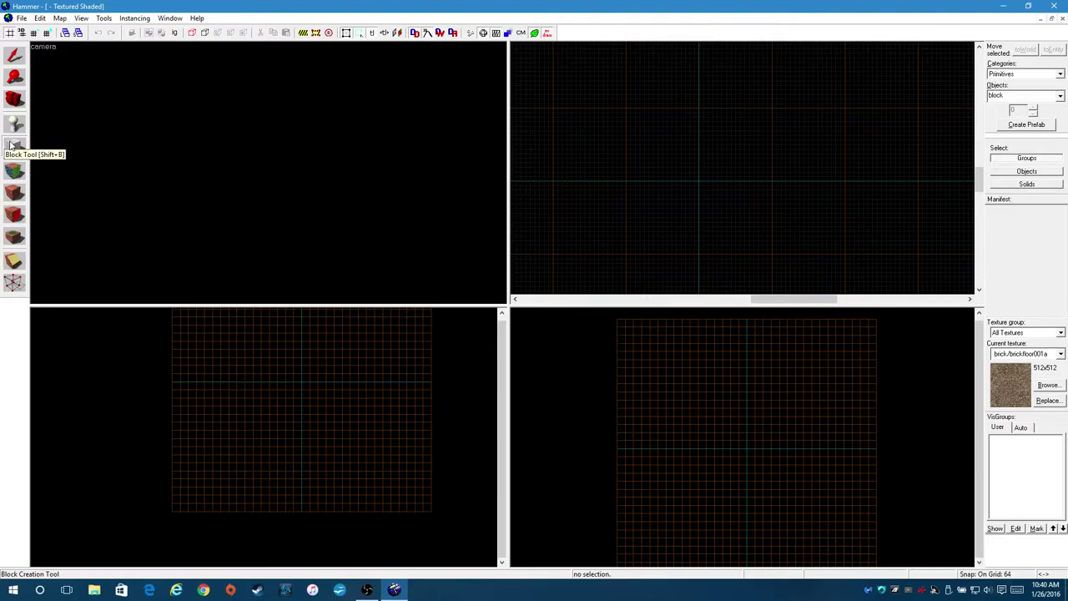
pyautogui.click(10, 145)
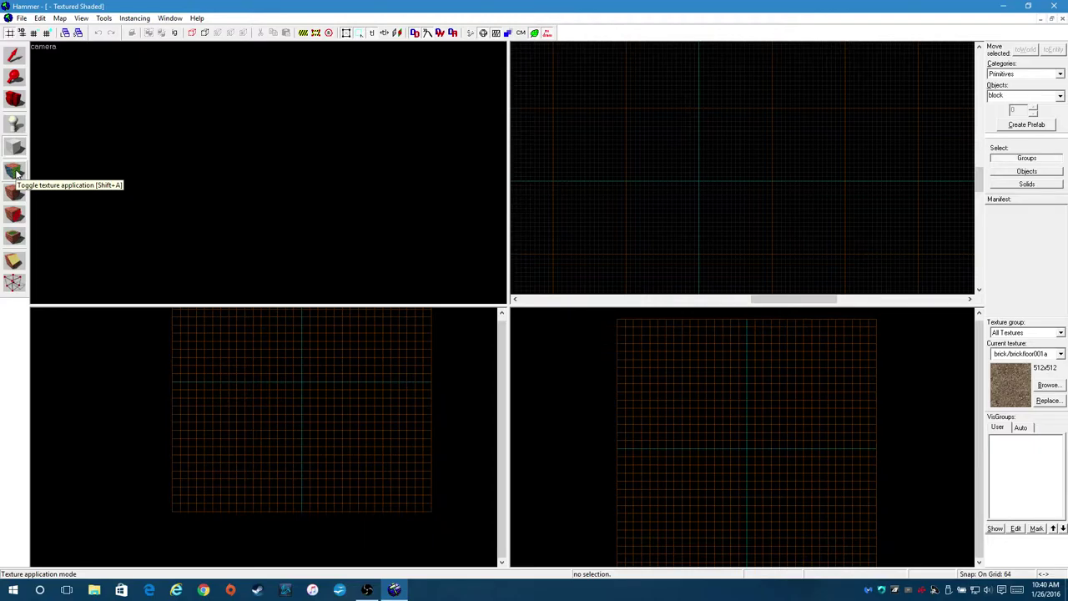
pyautogui.click(14, 172)
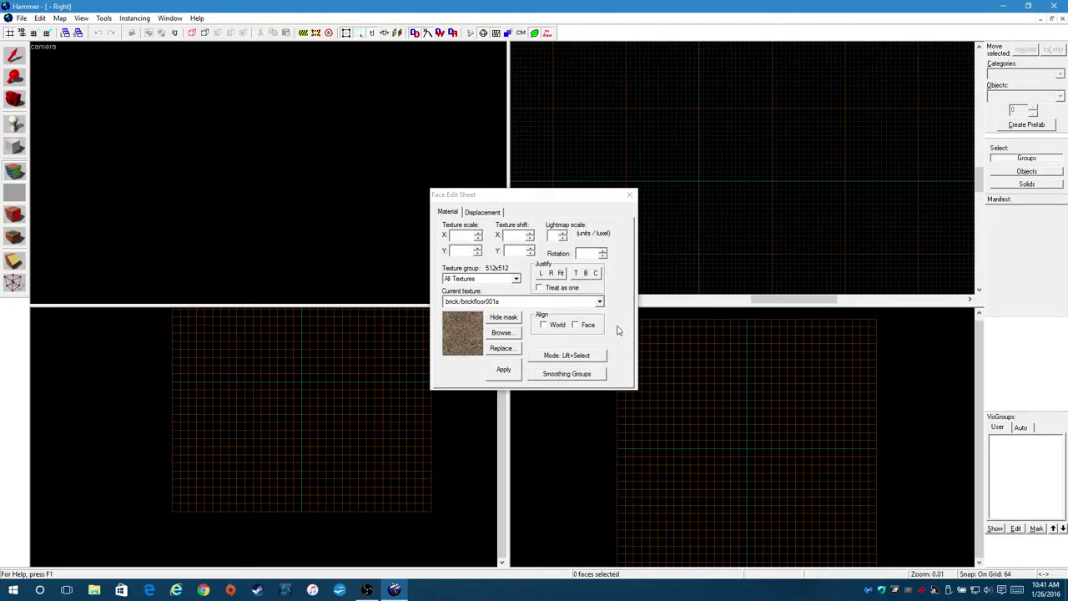
# Close the Face Edit Sheet and zoom in on the Right and Front 2D views.
pyautogui.click(629, 194)
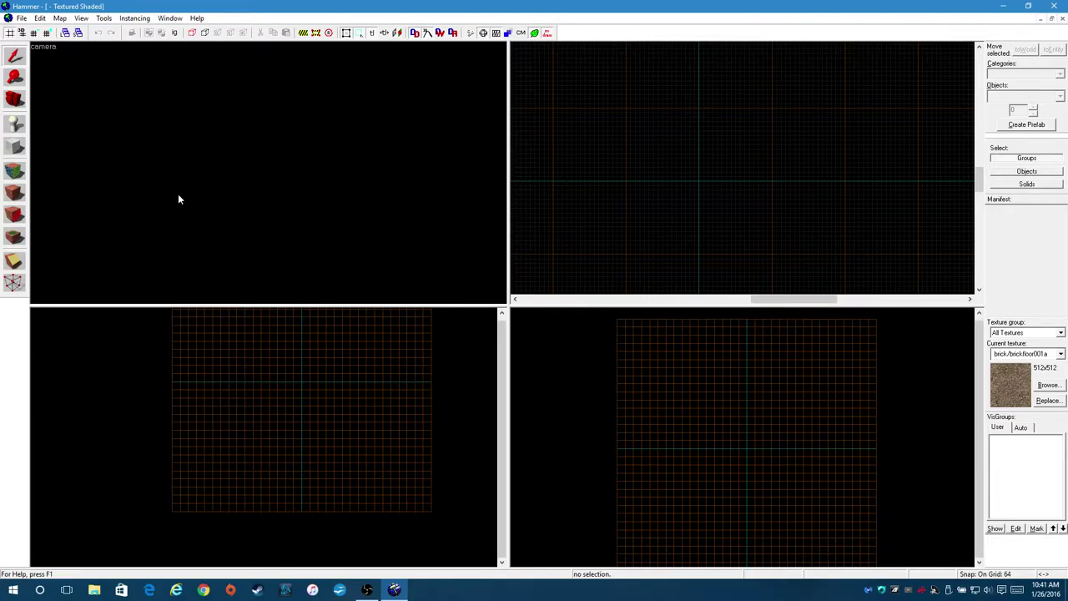
pyautogui.scroll(4, 780, 462)
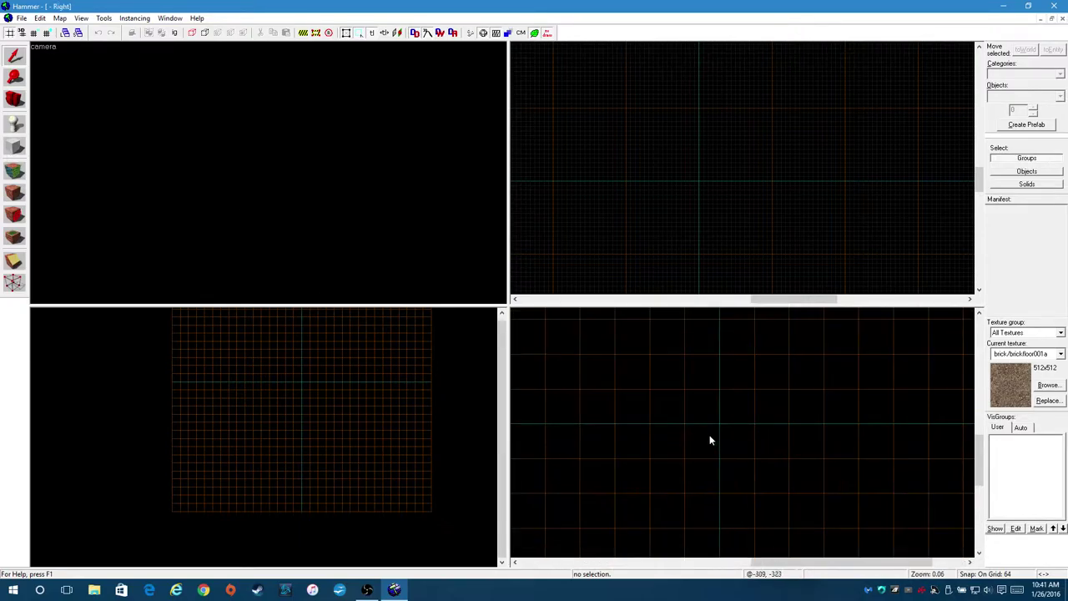
pyautogui.scroll(4, 357, 368)
pyautogui.scroll(3, 289, 367)
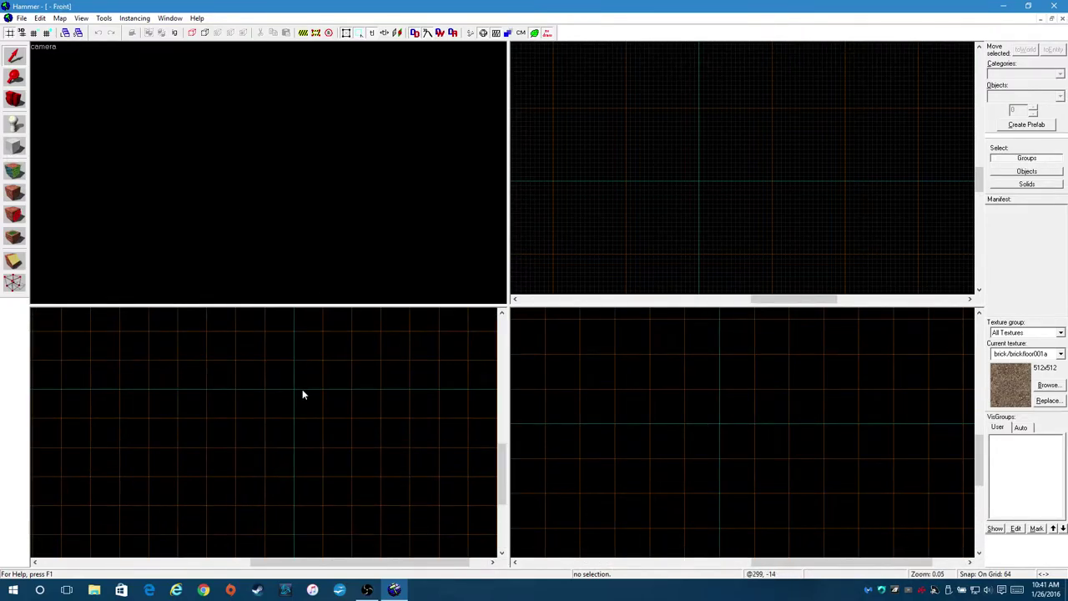
# Select the Block tool and browse textures from Current texture, showing brick/brickfloor001a.
pyautogui.click(15, 148)
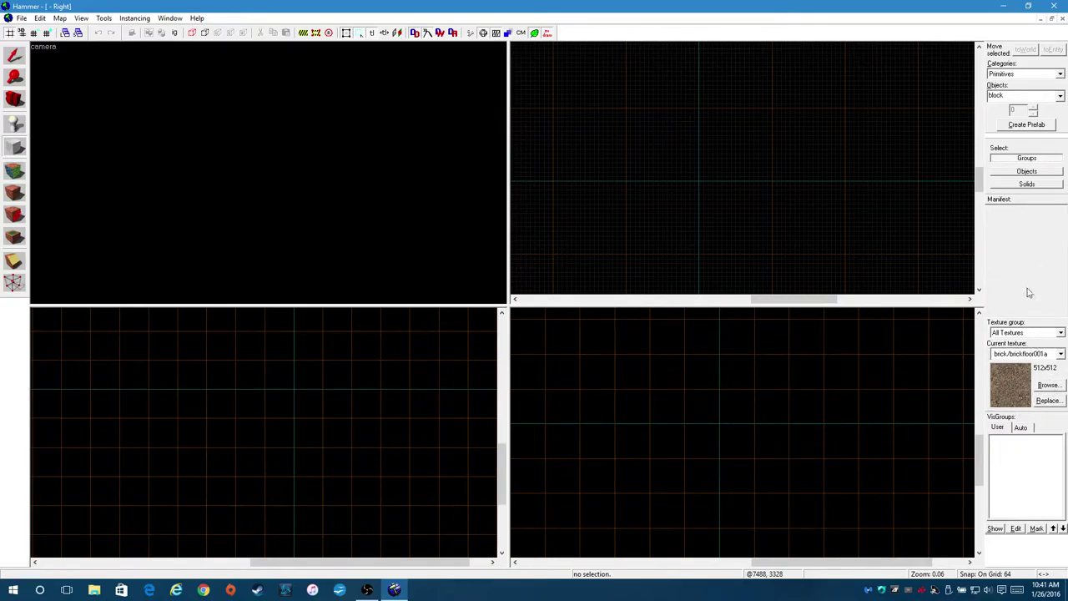
pyautogui.click(1048, 383)
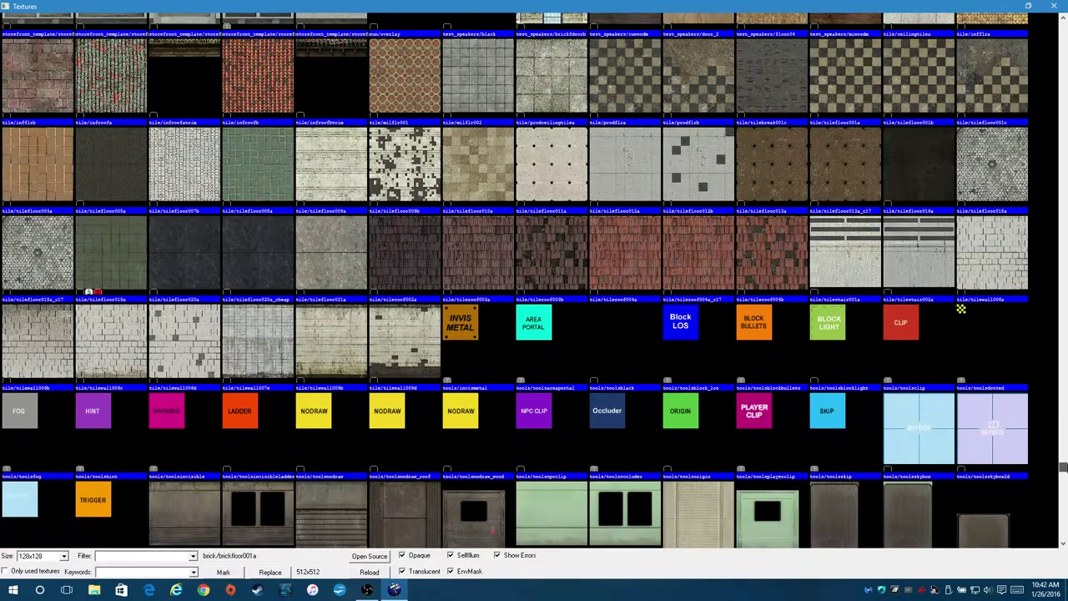
# Browse the tool textures: invisible ladder, nodraw, nodraw_roof and player clip.
pyautogui.scroll(-3, 721, 438)
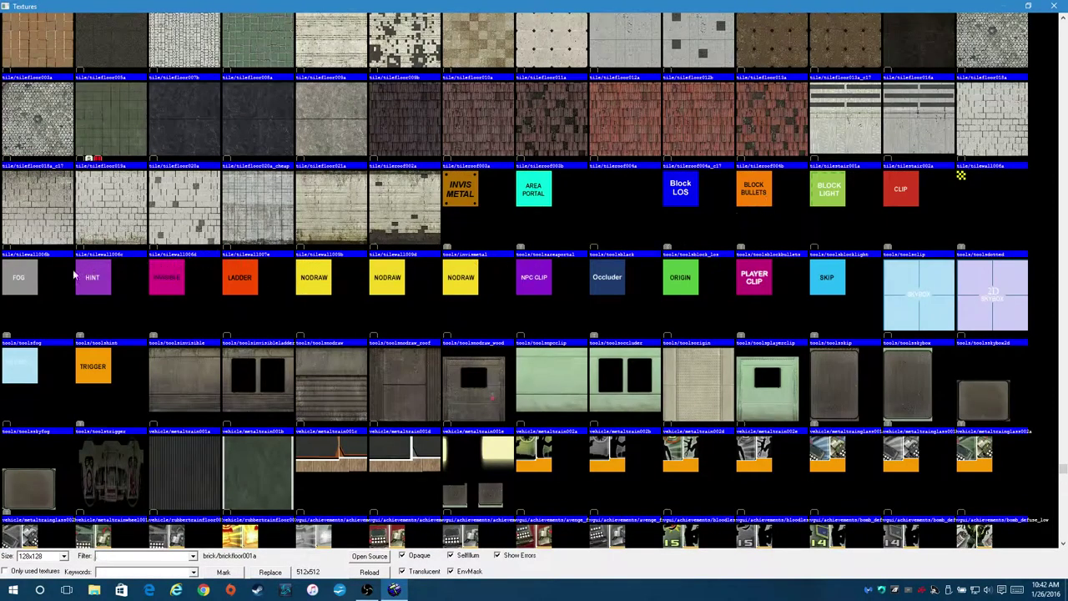
pyautogui.click(239, 285)
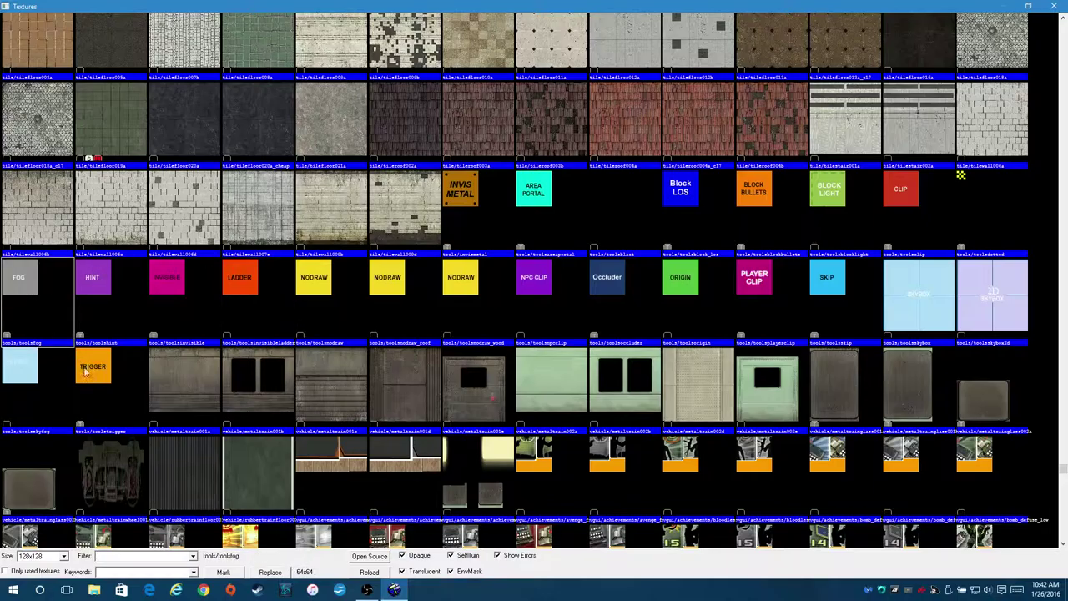
pyautogui.click(324, 284)
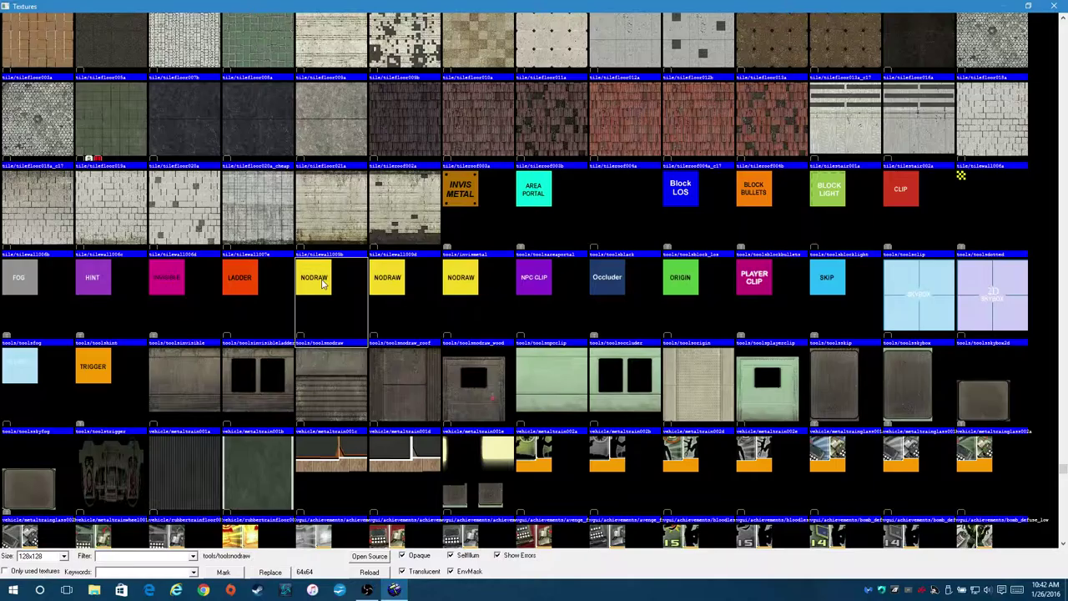
pyautogui.click(389, 285)
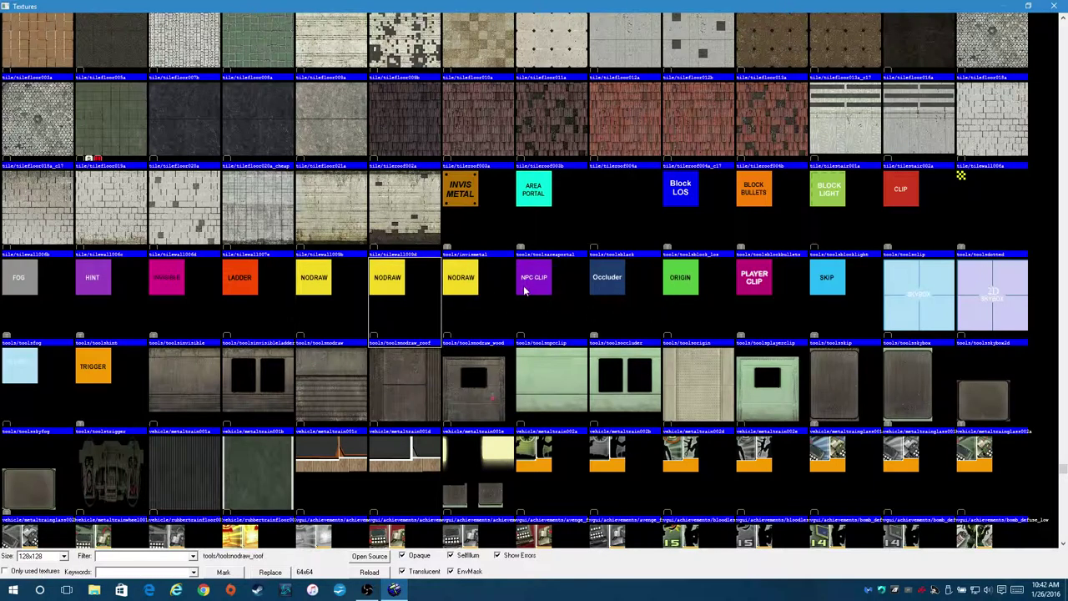
pyautogui.click(763, 287)
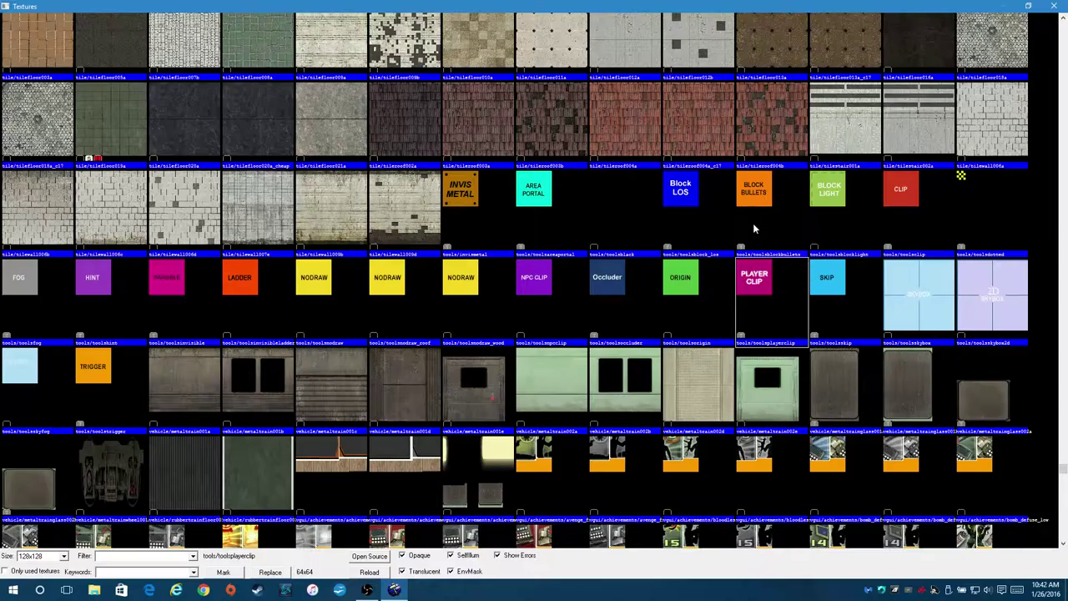
# Compare tools/toolsskybox with toolsskybox2d and settle on tools/toolsskybox.
pyautogui.scroll(-5, 776, 367)
pyautogui.scroll(5, 764, 392)
pyautogui.click(924, 307)
pyautogui.click(989, 293)
pyautogui.click(933, 303)
pyautogui.click(977, 299)
pyautogui.click(943, 305)
pyautogui.click(984, 302)
pyautogui.click(951, 301)
pyautogui.click(988, 302)
pyautogui.click(898, 298)
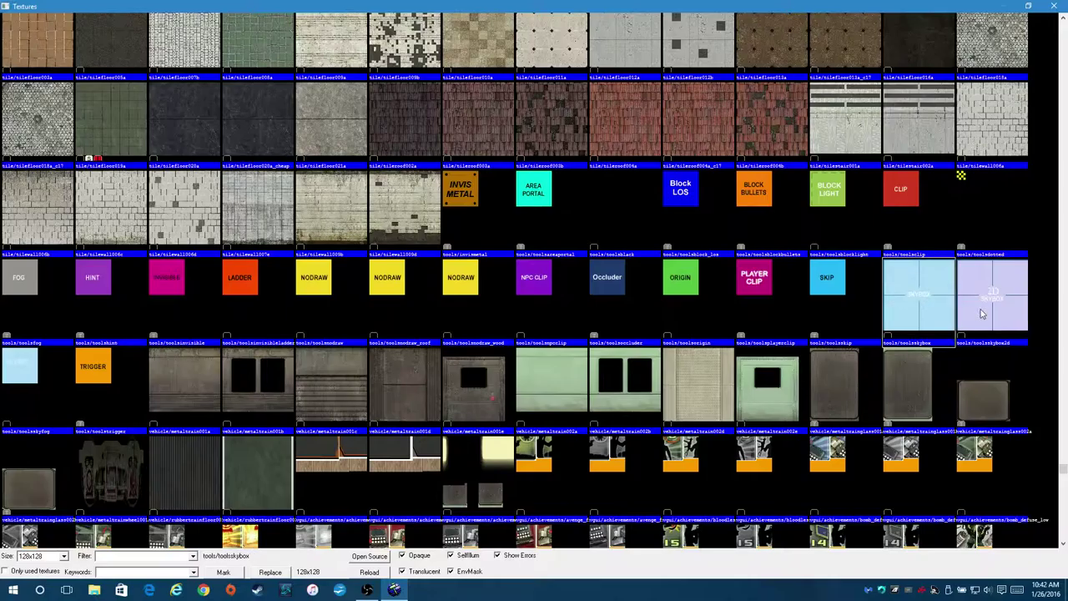
# Scroll back to the top of the Textures browser and place the cursor in the Filter box.
pyautogui.scroll(20, 562, 380)
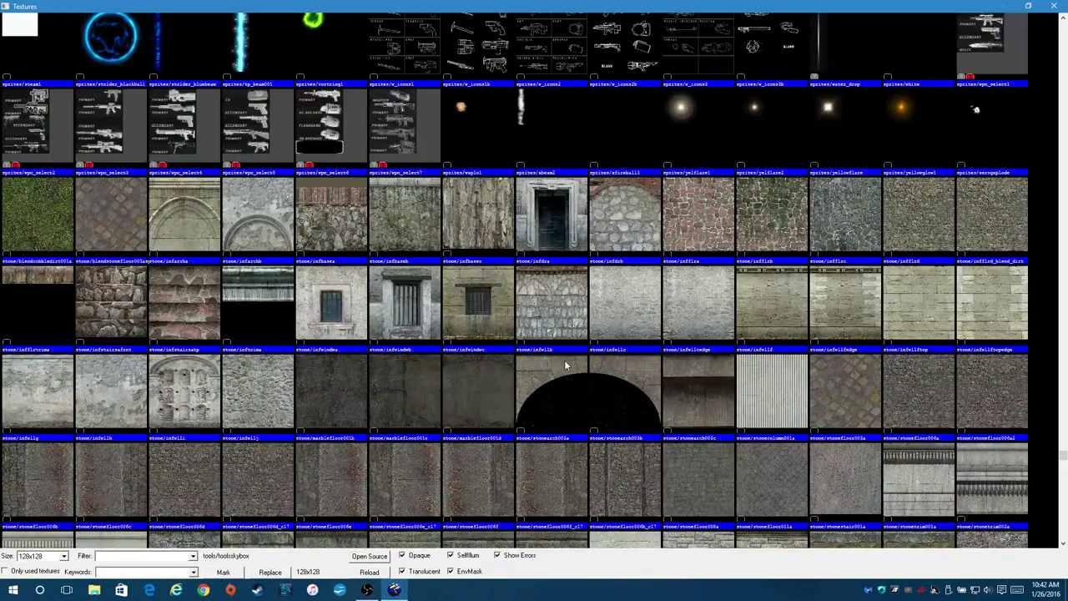
pyautogui.scroll(20, 573, 365)
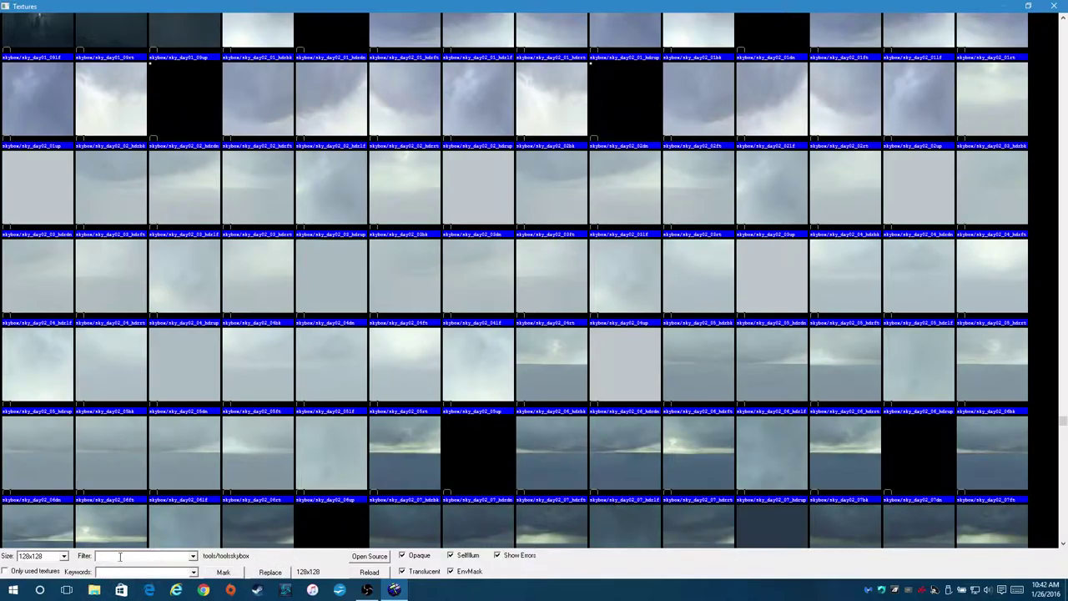
pyautogui.click(127, 554)
# Filter textures by 'nod' and make tools/toolsnodraw the current texture.
pyautogui.write('nod')
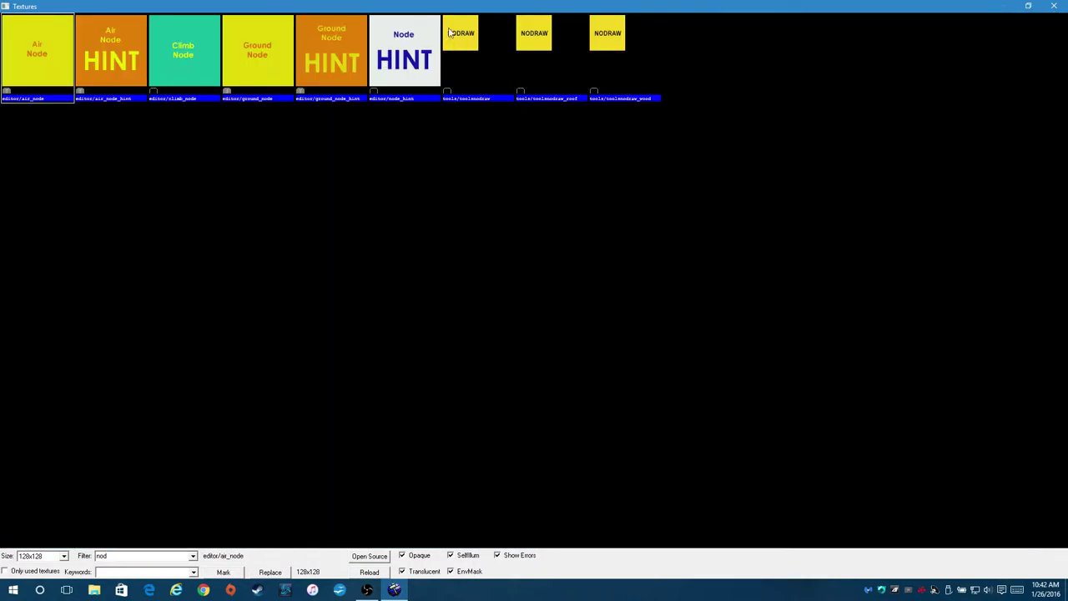
pyautogui.doubleClick(484, 73)
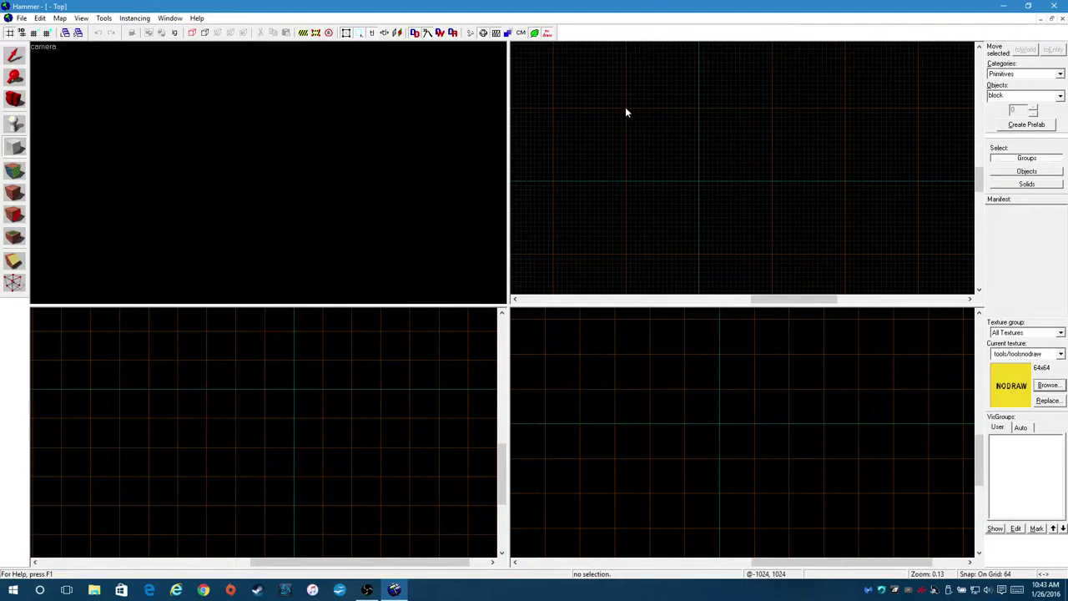
# Draw a 2048 × 2048 × 64 block in the Top and Front views and create it as a solid.
pyautogui.scroll(2, 763, 531)
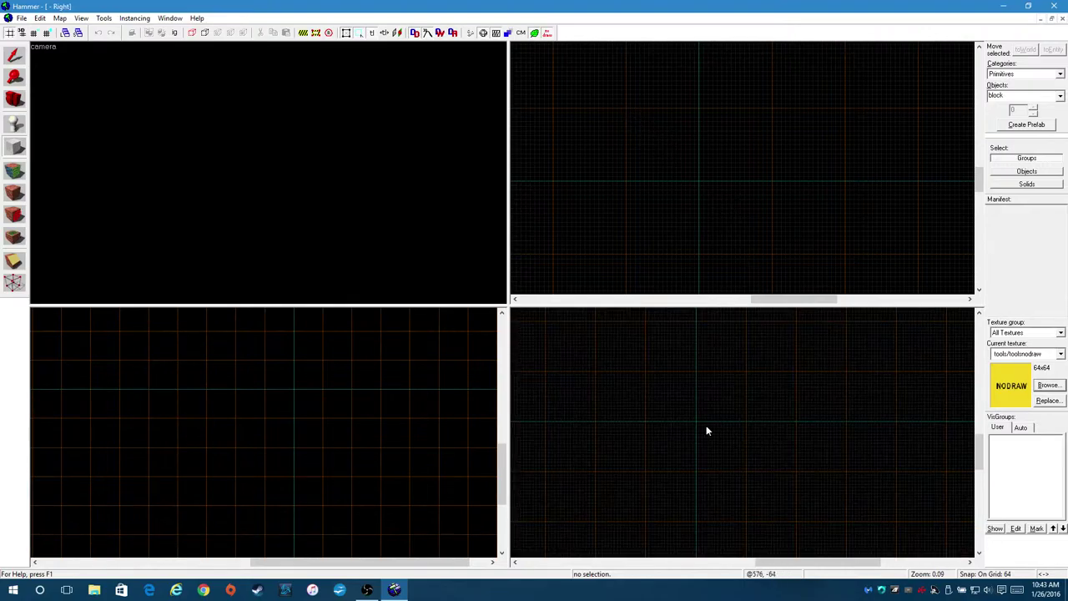
pyautogui.scroll(2, 721, 416)
pyautogui.scroll(3, 293, 388)
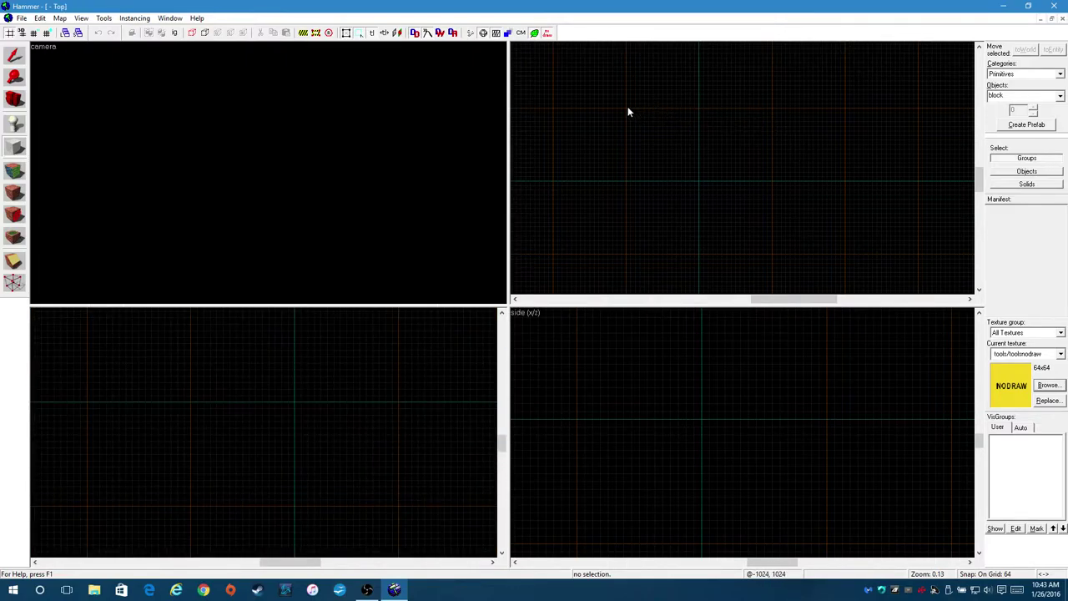
pyautogui.moveTo(626, 111); pyautogui.dragTo(774, 256)
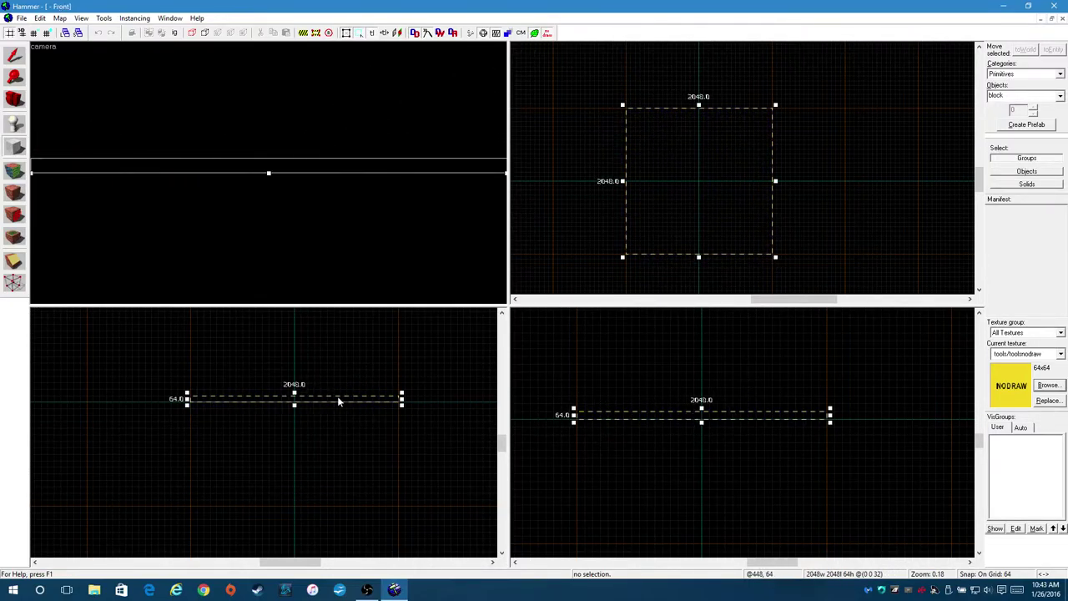
pyautogui.moveTo(337, 395); pyautogui.dragTo(337, 402)
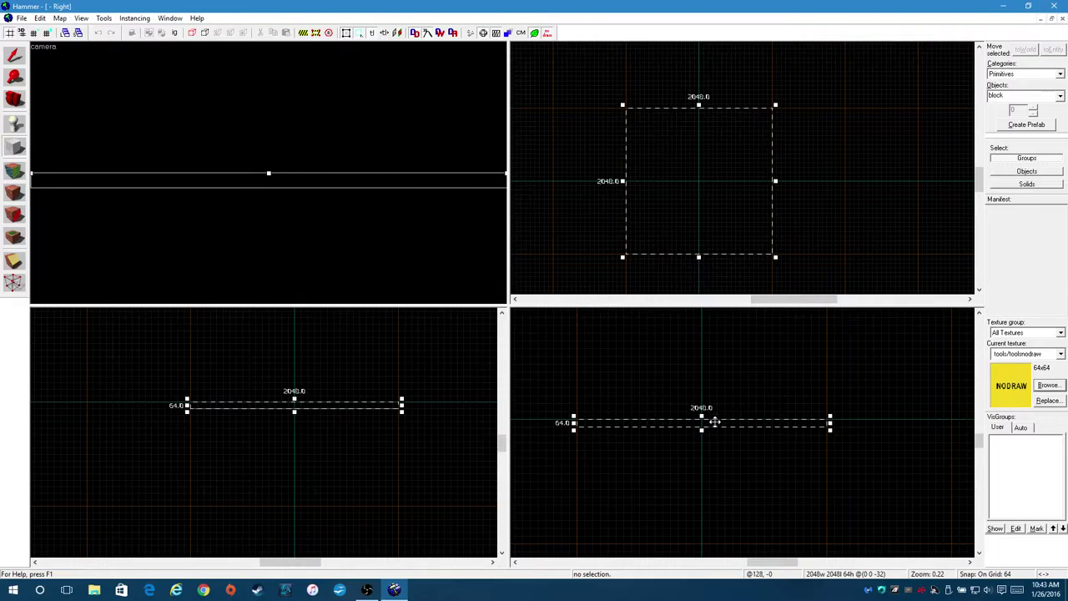
pyautogui.rightClick(676, 169)
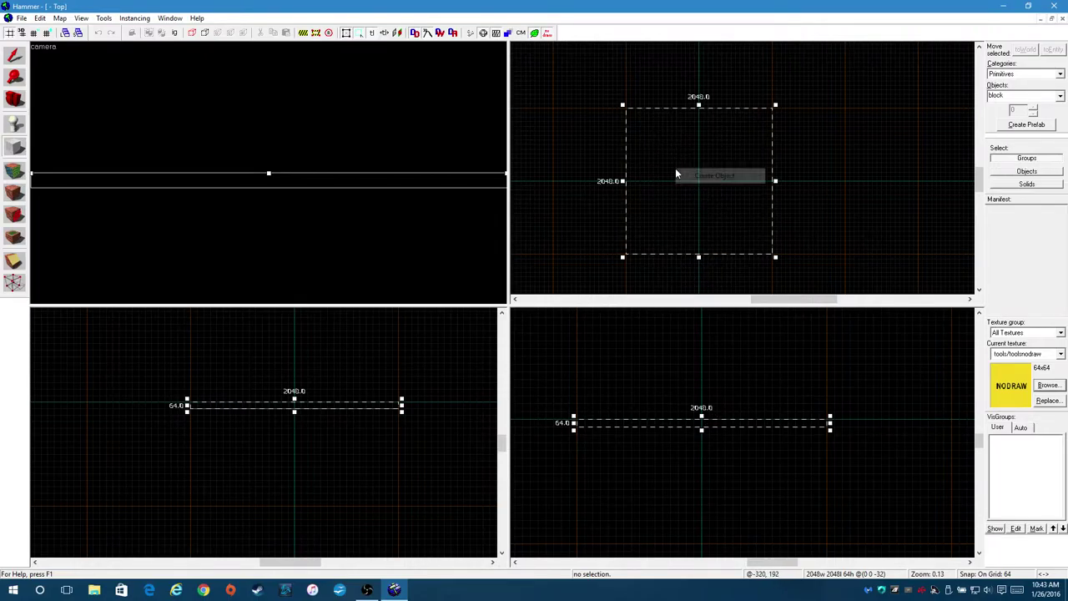
pyautogui.click(726, 177)
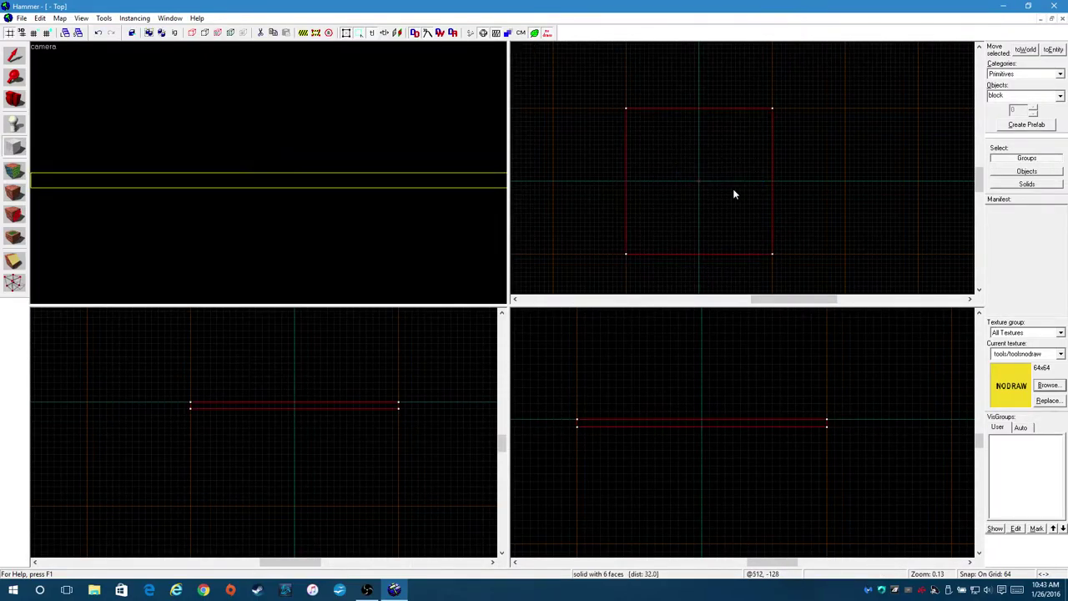
# Set the camera to 3D Shaded Textured Polygons, look down at the nodraw slab, and maximize the view.
pyautogui.click(45, 48)
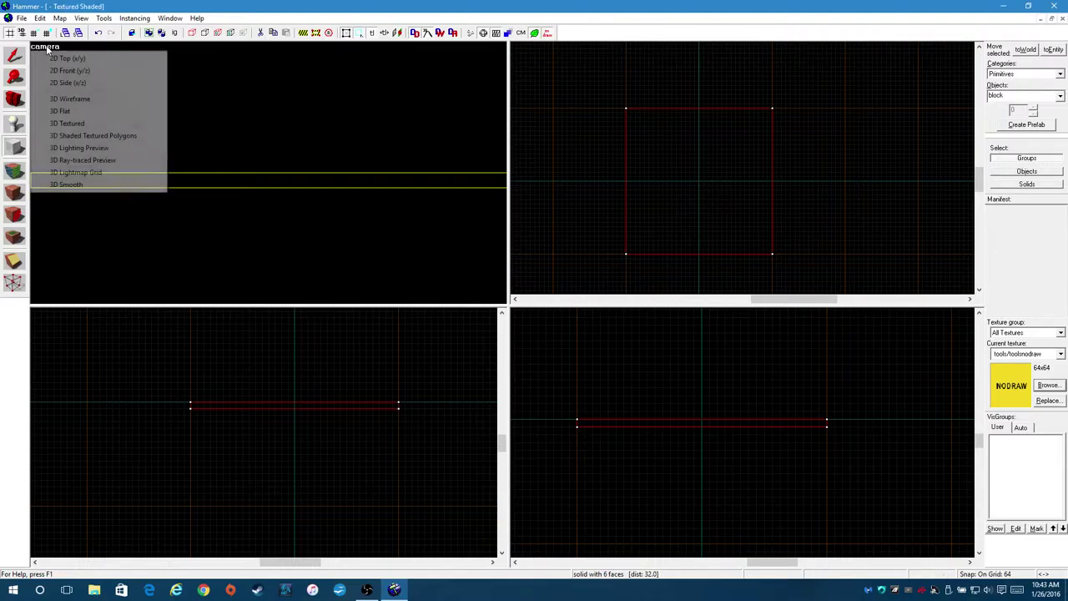
pyautogui.click(83, 137)
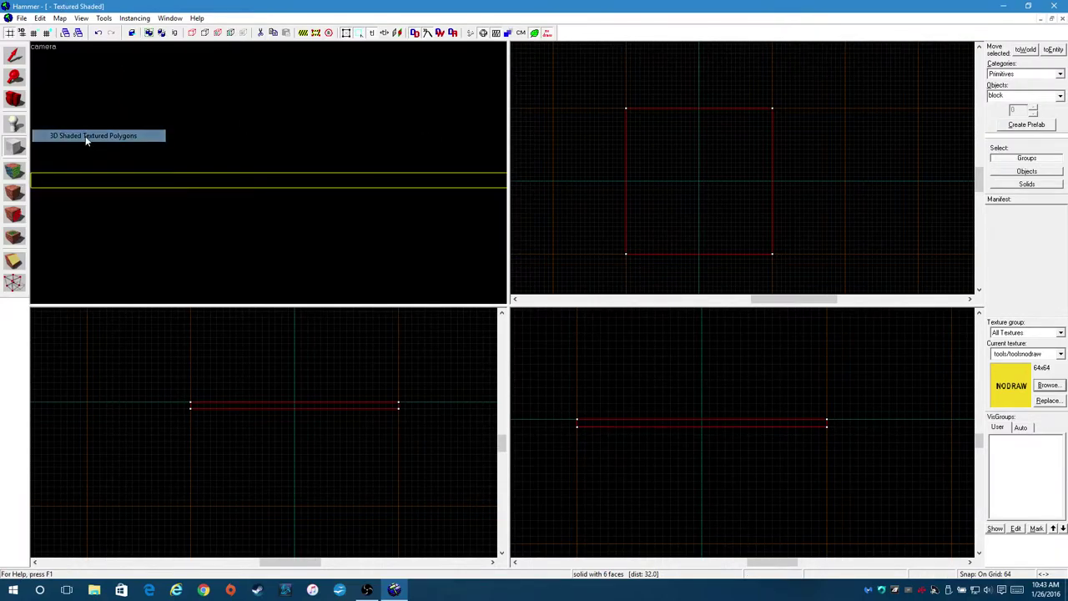
pyautogui.click(15, 101)
pyautogui.press('z')
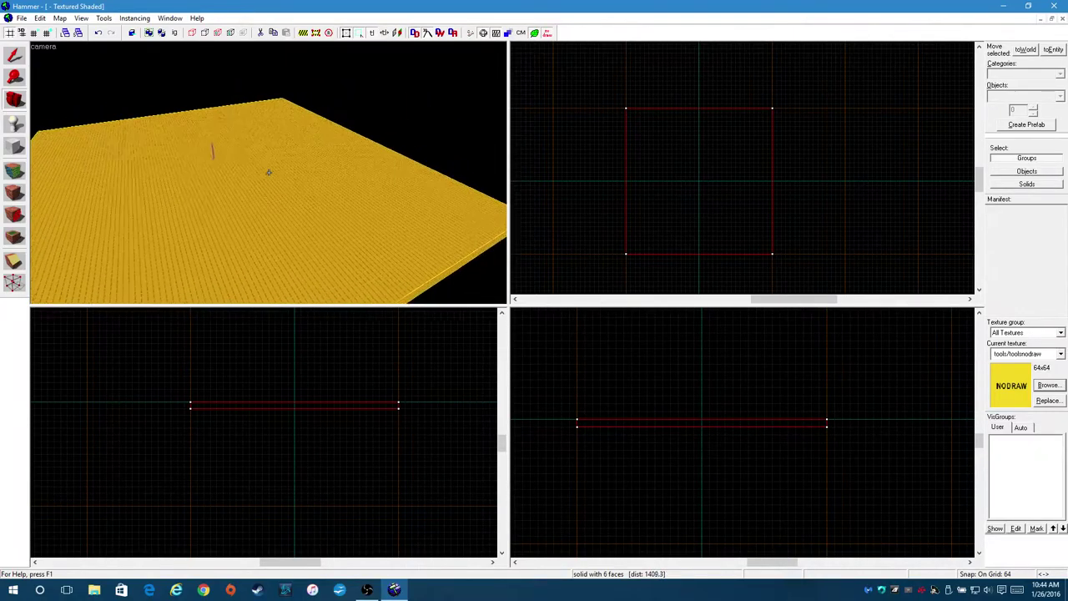
pyautogui.press('z')
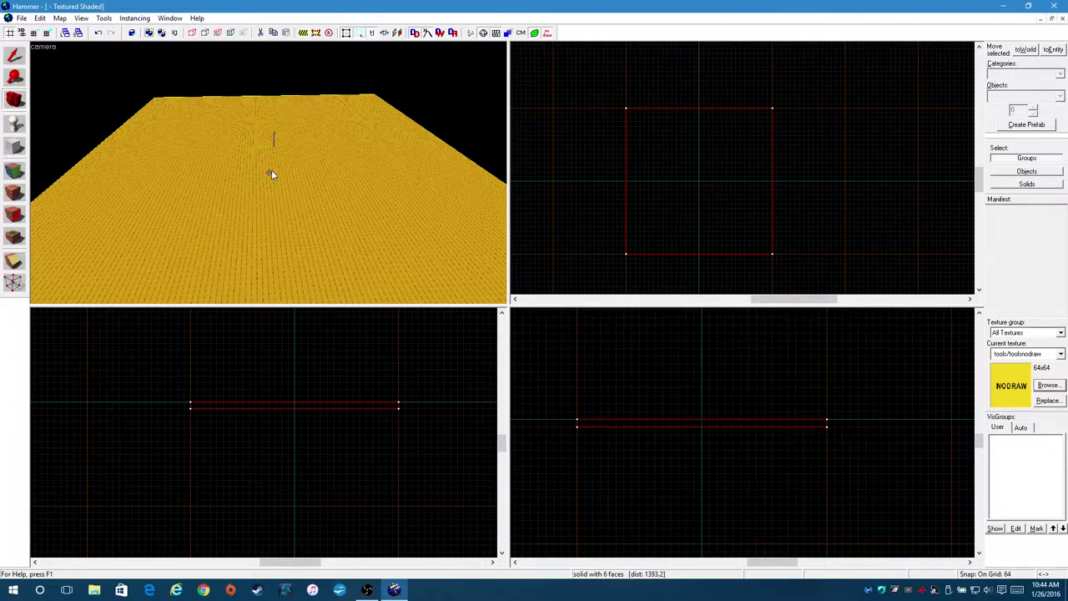
pyautogui.hotkey('shift', 'z')
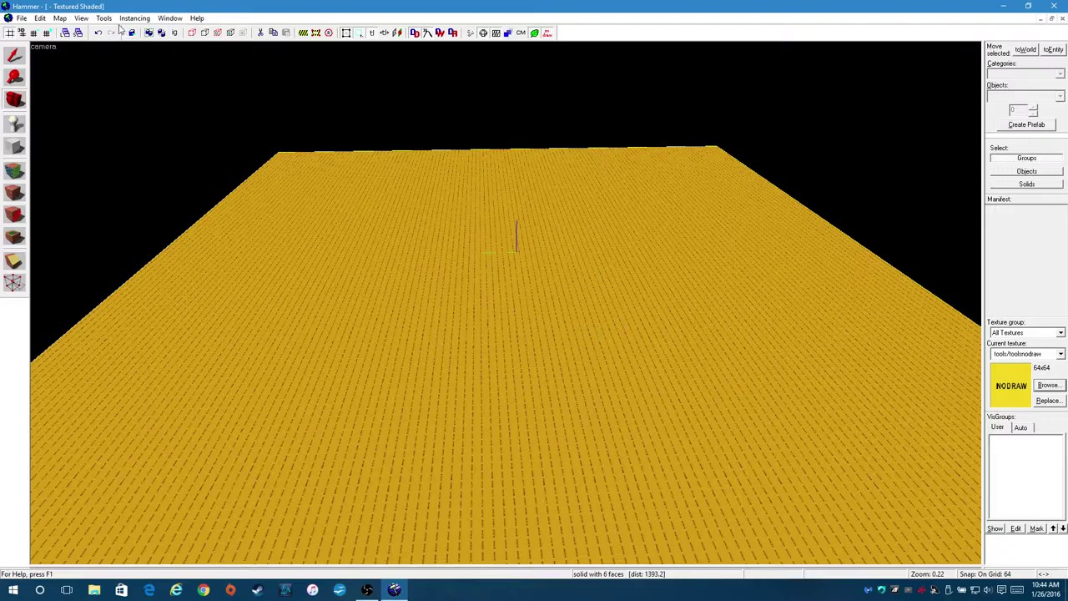
# Autosize the four views, maximize the Top view, then switch to Selection and autosize the four views again.
pyautogui.hotkey('shift', 'x')
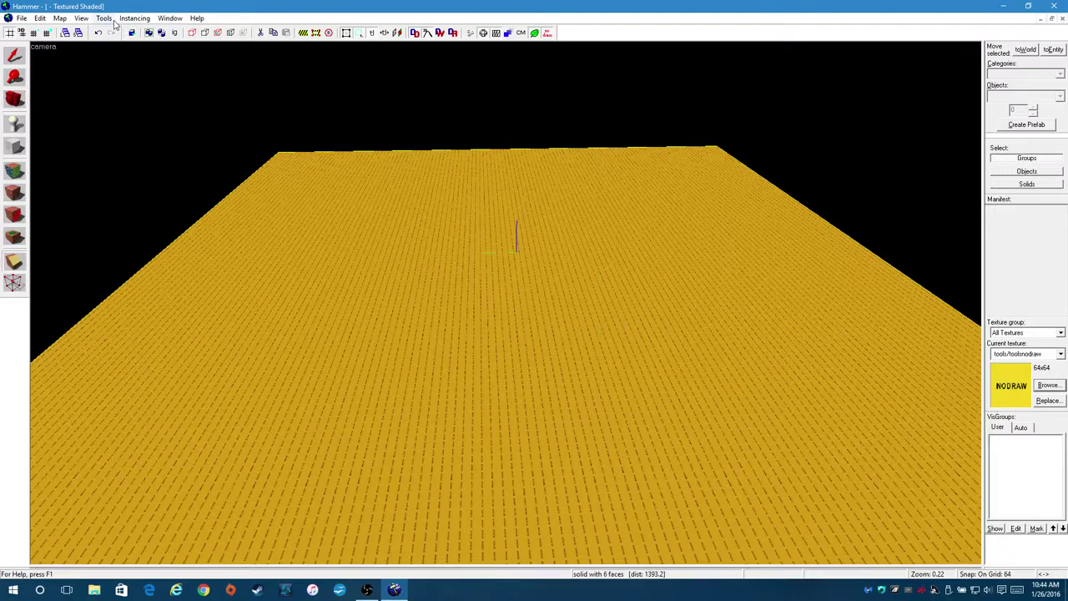
pyautogui.click(81, 18)
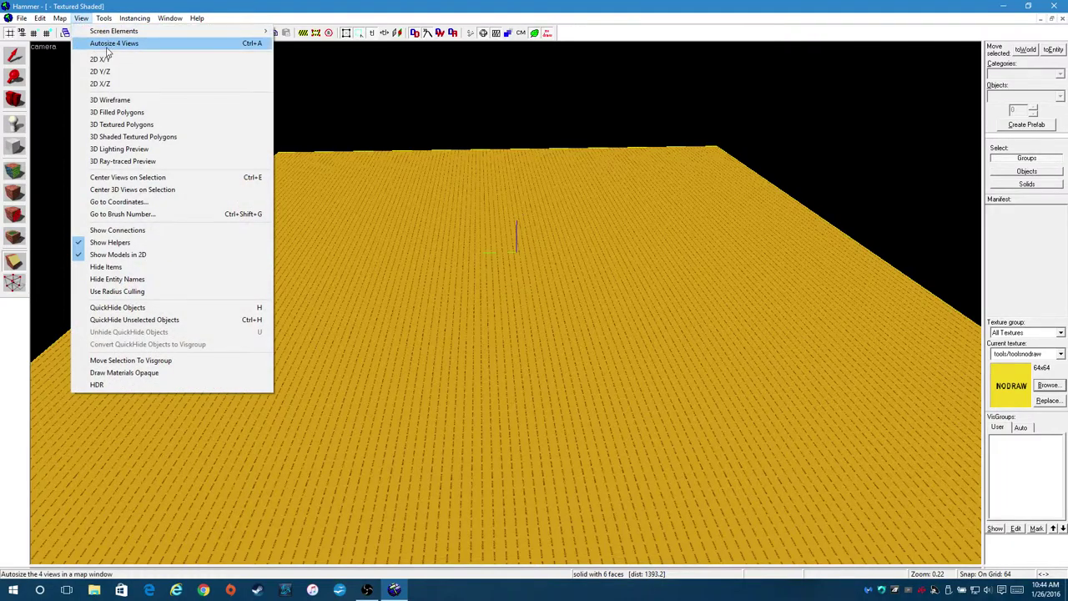
pyautogui.click(110, 46)
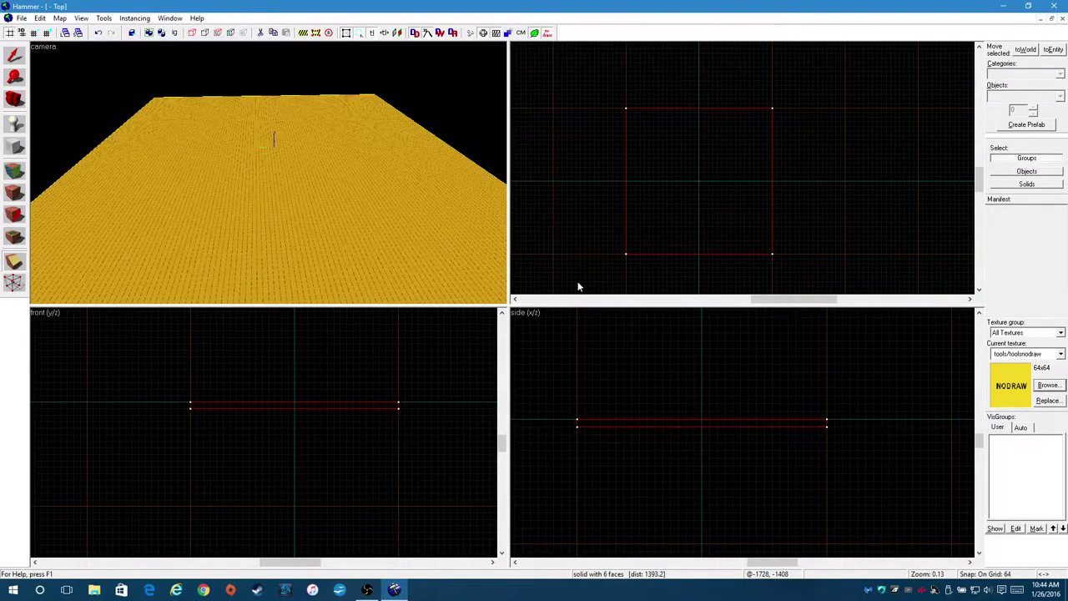
pyautogui.click(693, 174)
pyautogui.hotkey('shift', 'z')
pyautogui.hotkey('shift', 'z')
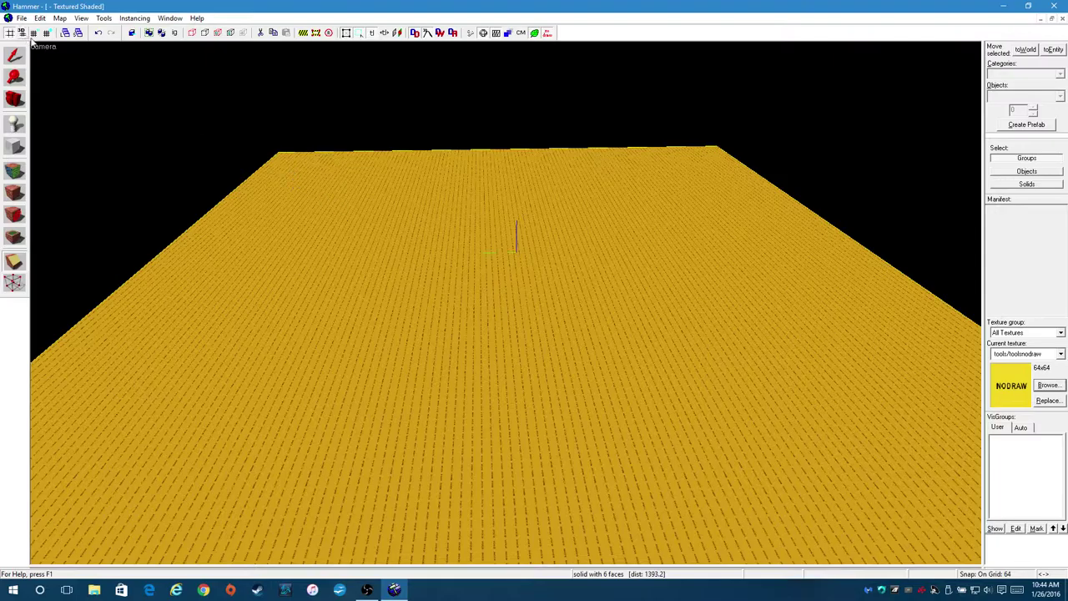
pyautogui.hotkey('shift', 's')
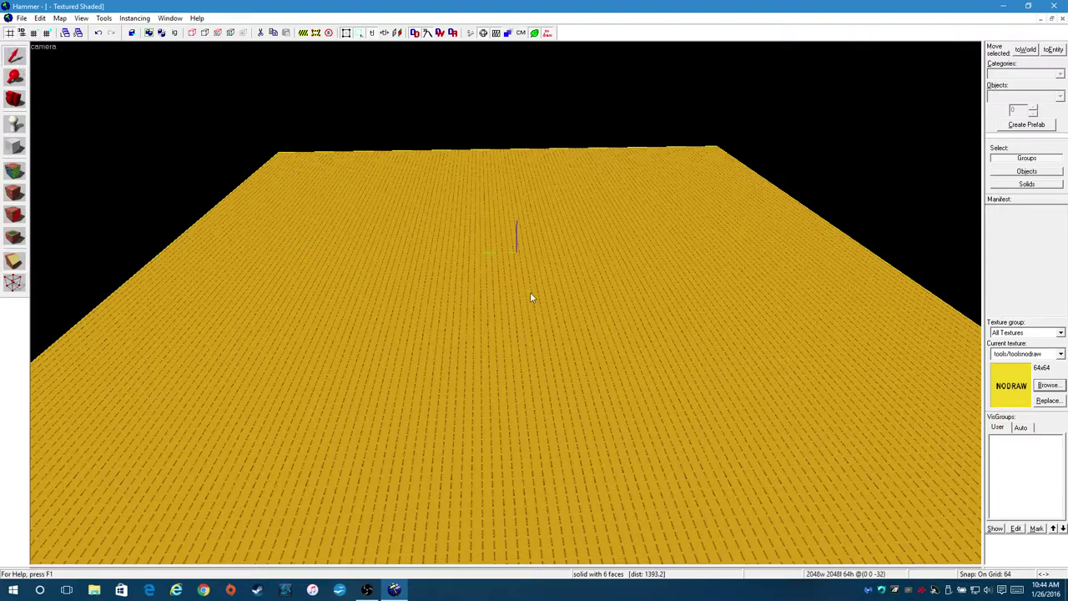
pyautogui.click(81, 18)
pyautogui.click(94, 44)
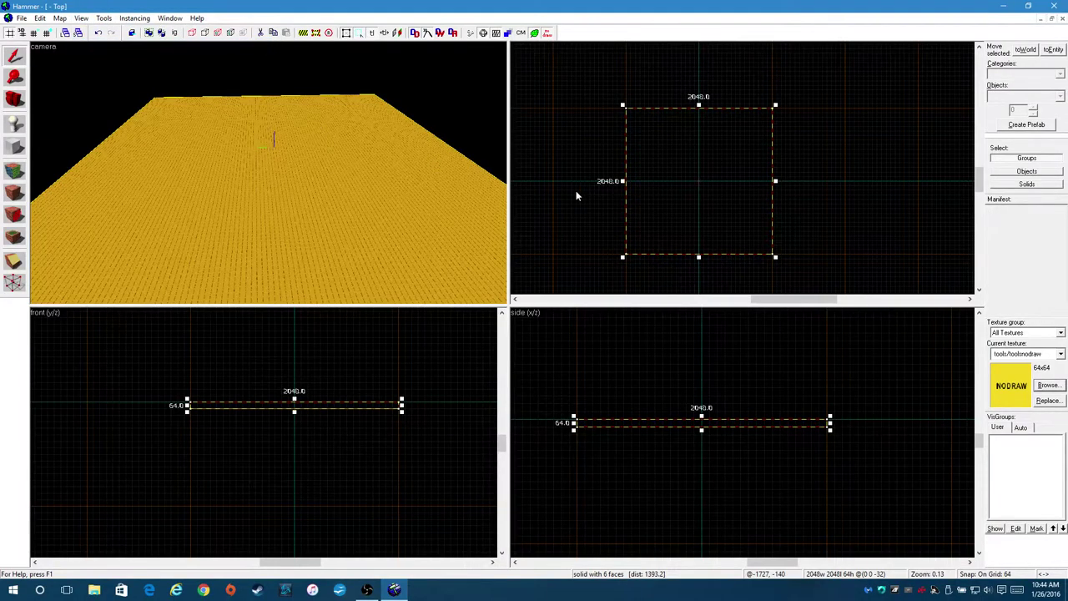
pyautogui.click(14, 99)
pyautogui.press('z')
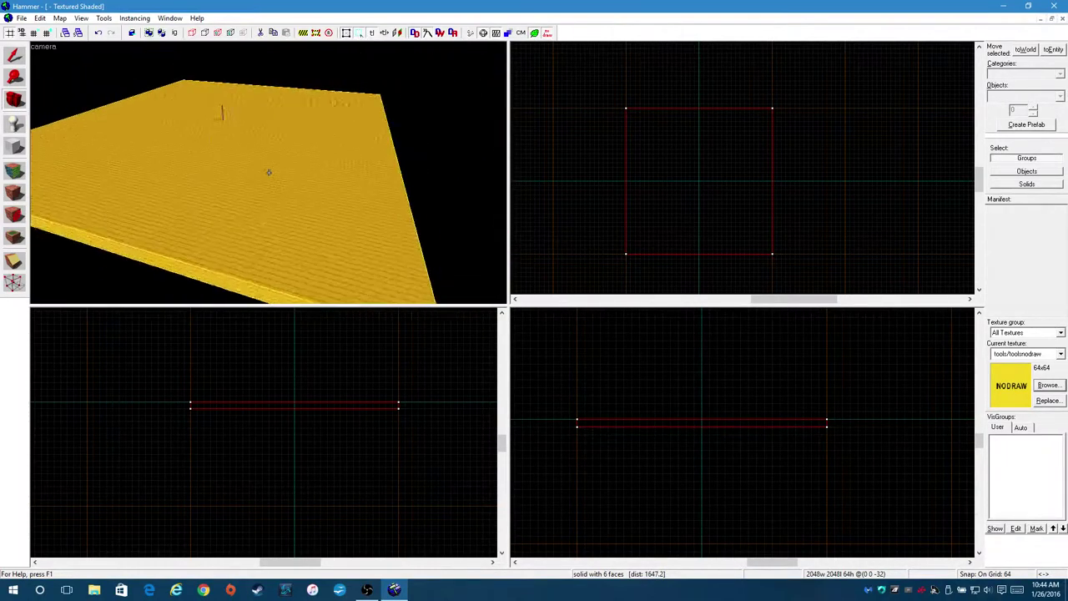
pyautogui.press('z')
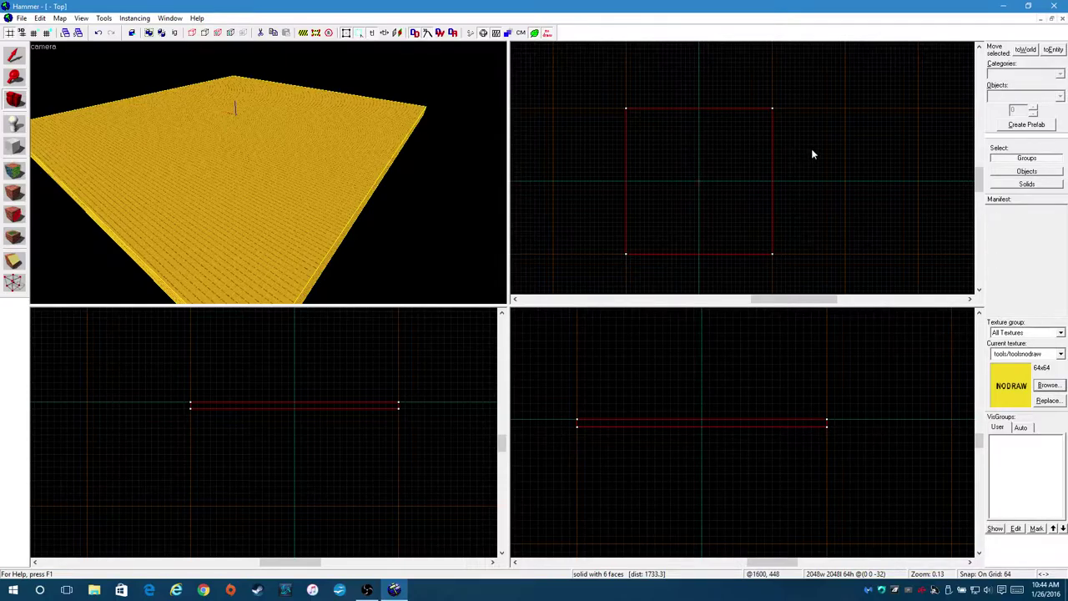
pyautogui.click(757, 126)
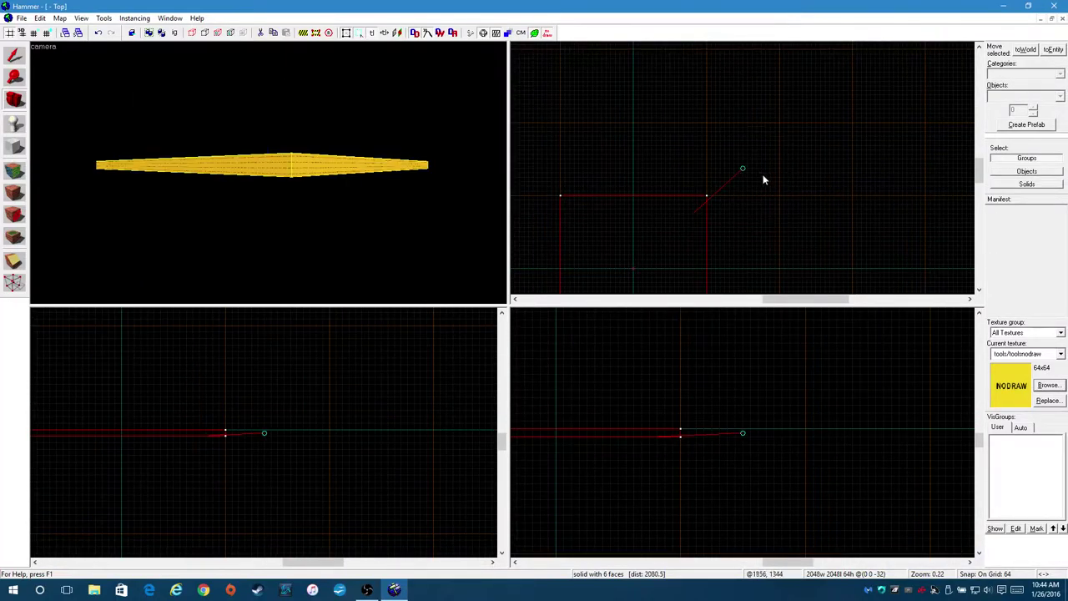
pyautogui.moveTo(745, 171); pyautogui.dragTo(712, 237)
pyautogui.press('z')
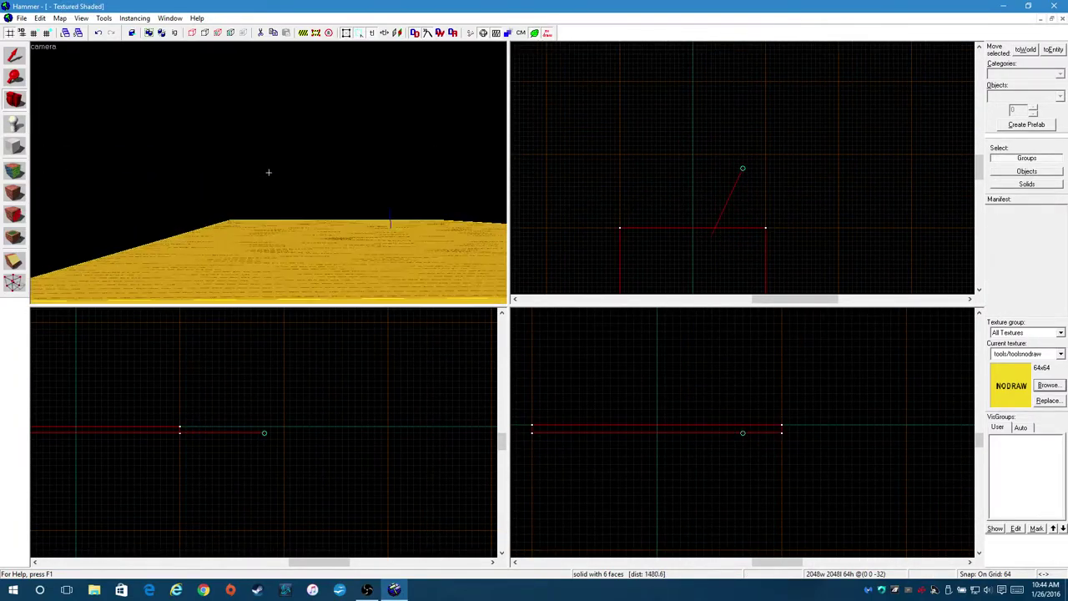
pyautogui.press('w')
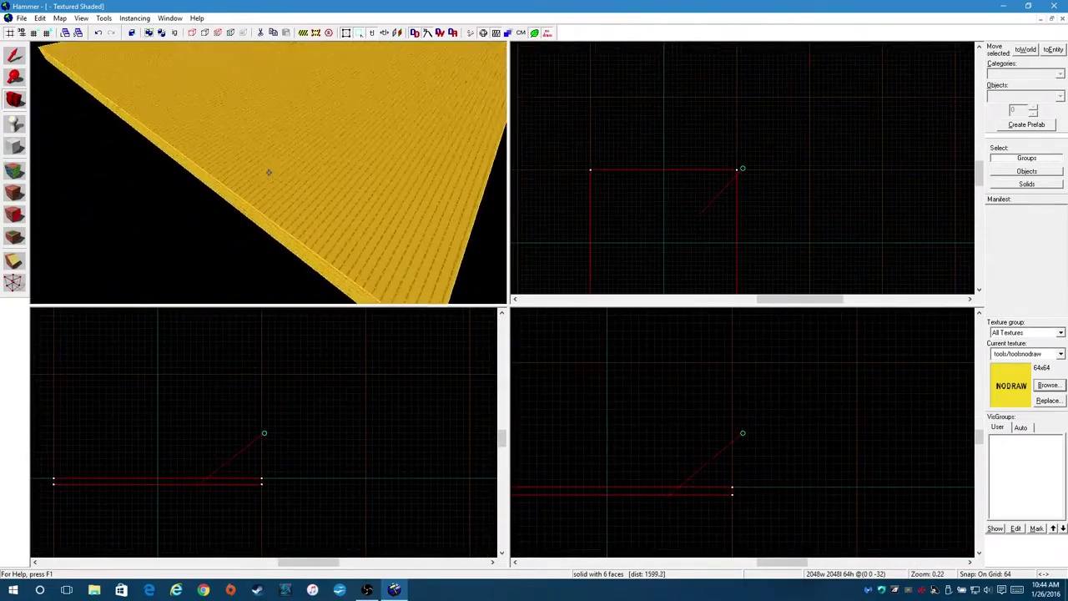
pyautogui.press('w')
pyautogui.press('s')
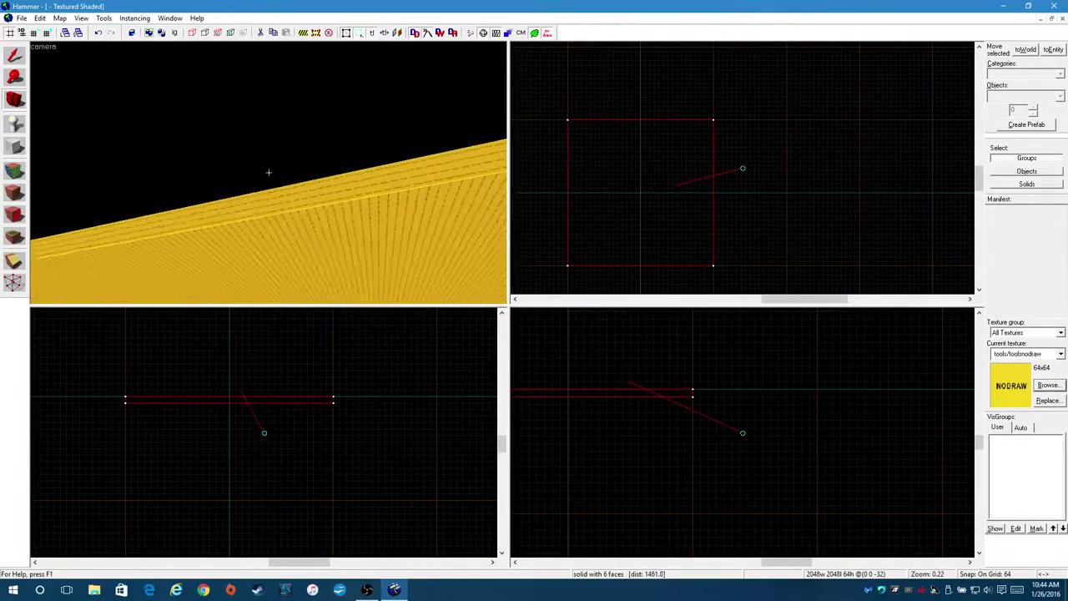
pyautogui.press('z')
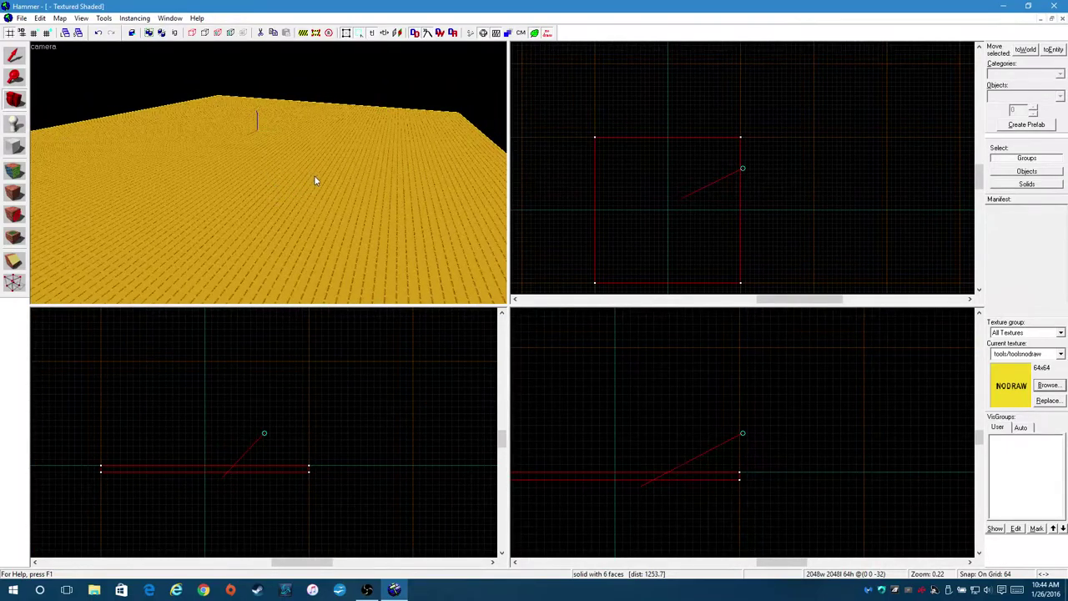
pyautogui.press('s')
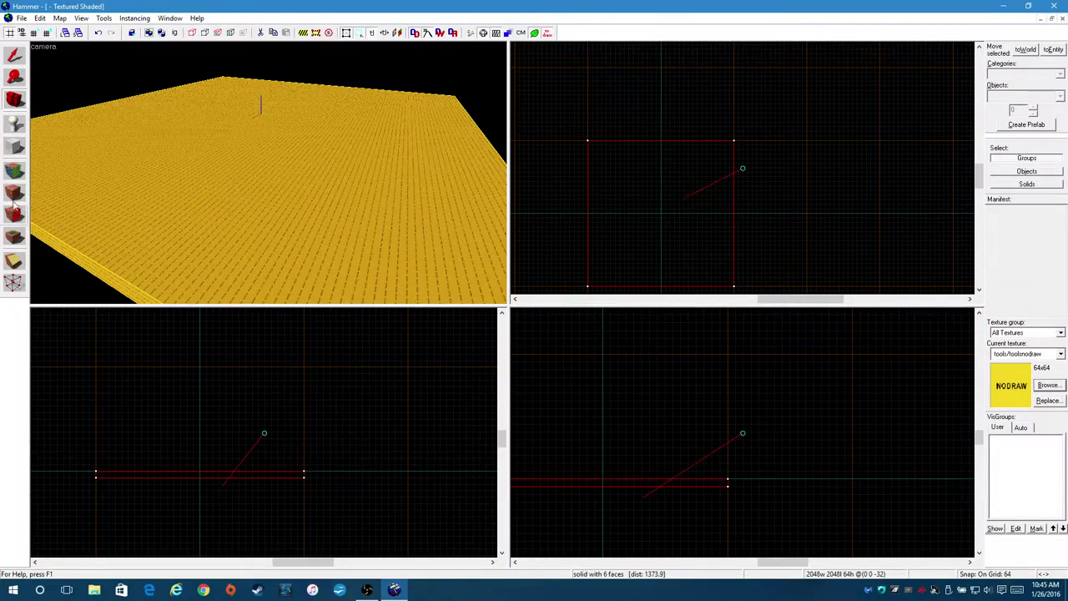
# Open the full texture browser from Face Edit, filter for ground textures, and inspect cs_havana/groundb.
pyautogui.click(17, 171)
pyautogui.click(504, 335)
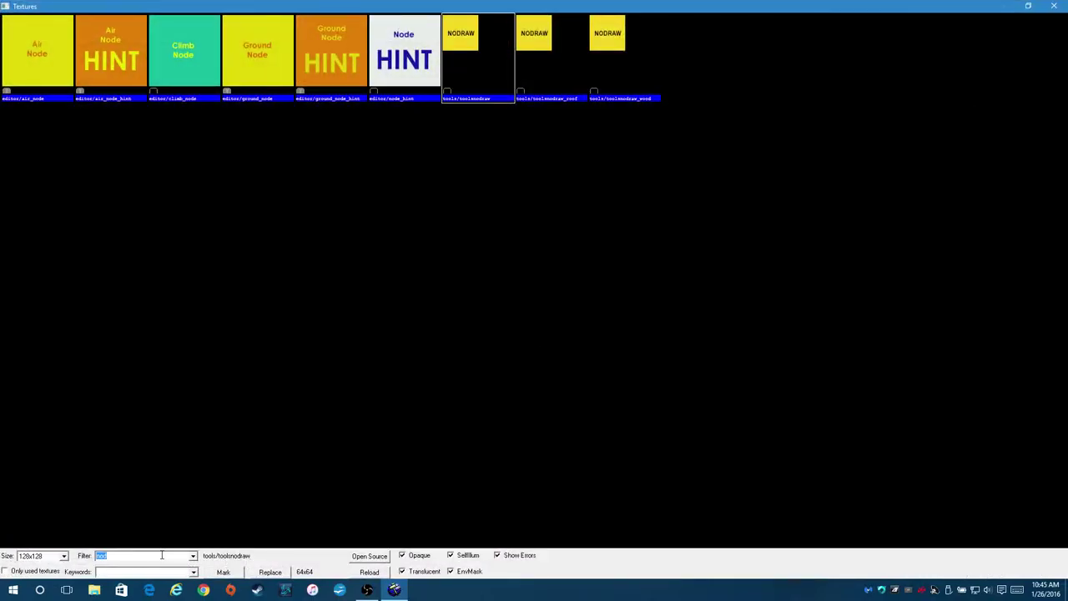
pyautogui.write('d')
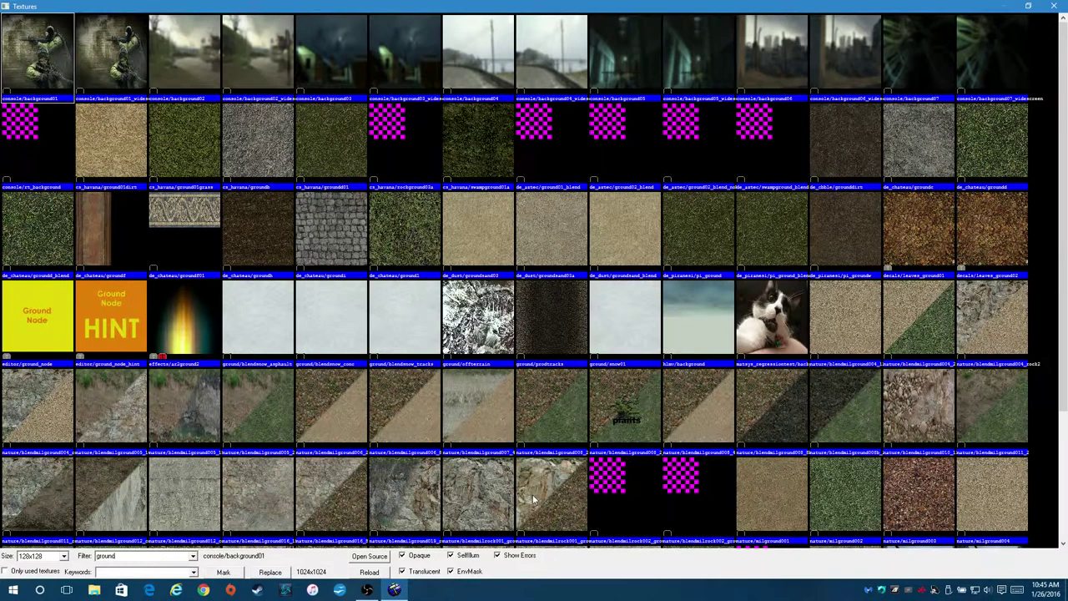
pyautogui.click(785, 324)
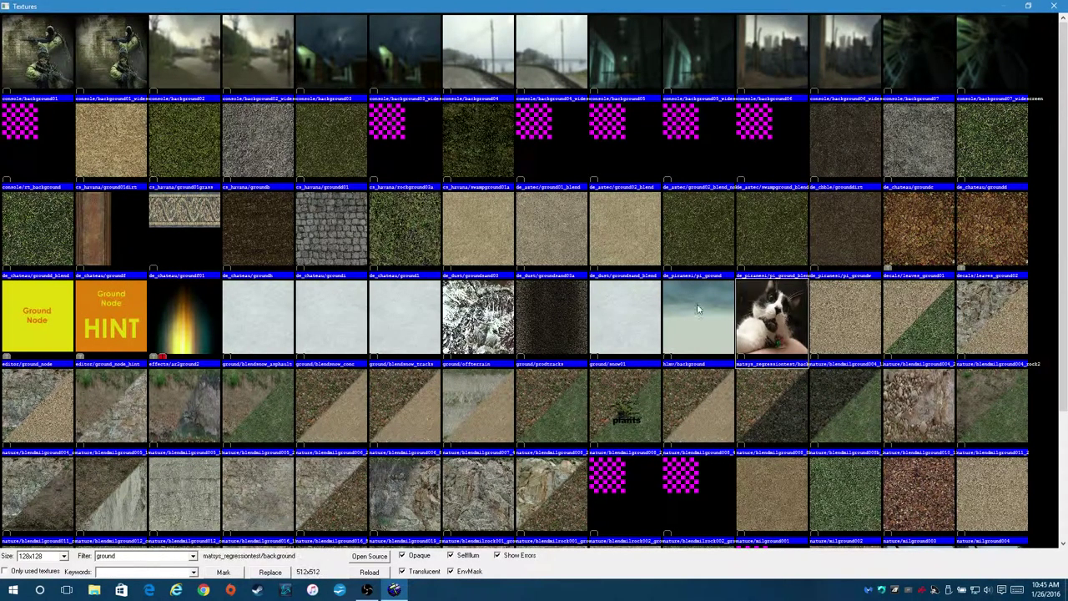
pyautogui.click(269, 150)
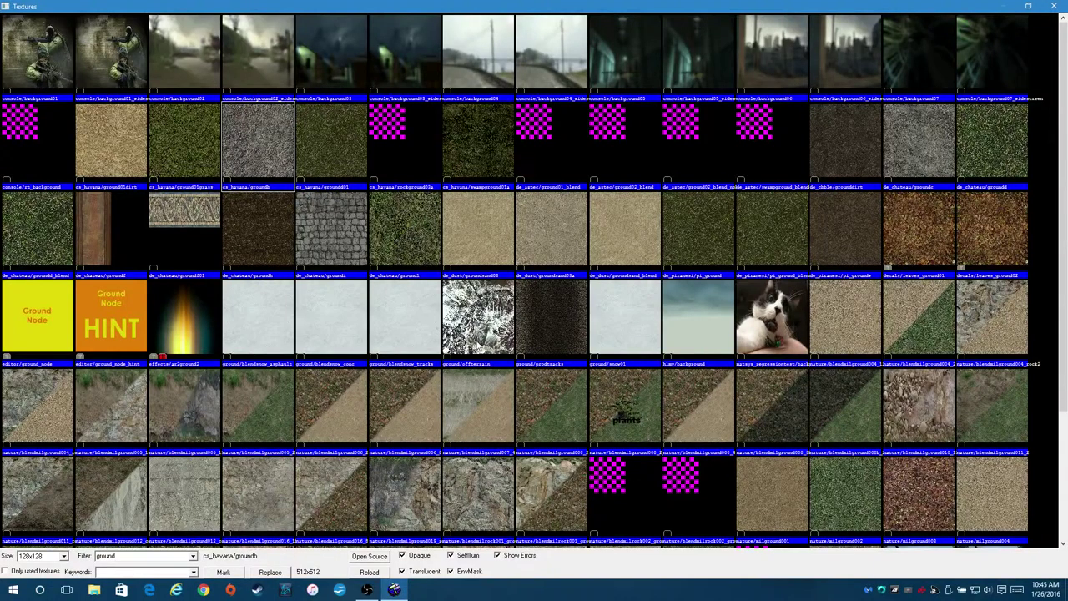
pyautogui.scroll(-2, 744, 432)
pyautogui.scroll(2, 744, 432)
# Change the filter to 'floor', pick concretefloor033k, and scroll through the concrete floors.
pyautogui.doubleClick(155, 557)
pyautogui.write('floor')
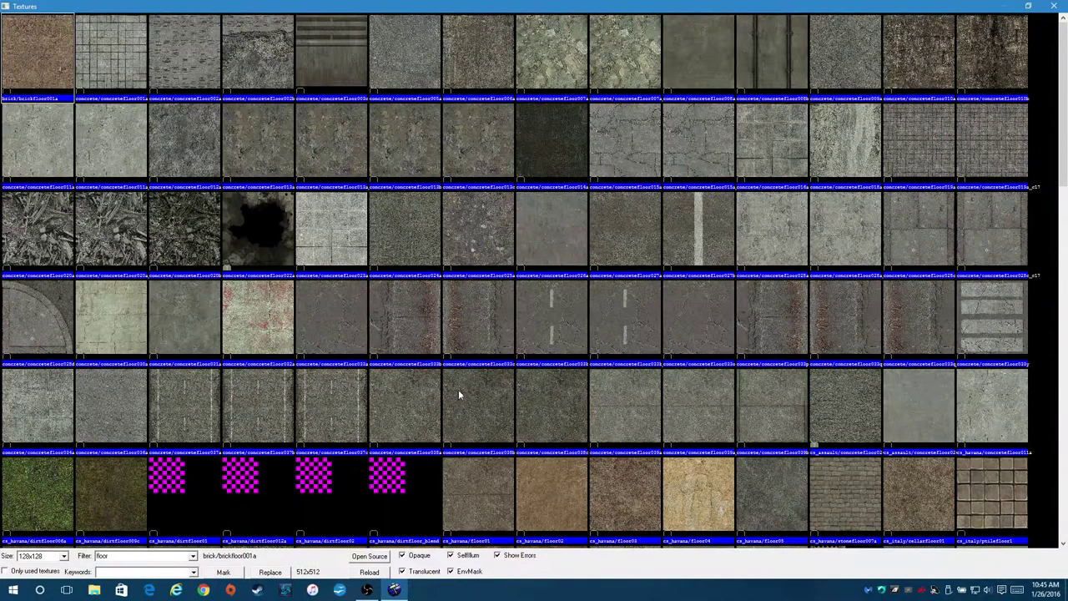
pyautogui.click(571, 322)
pyautogui.scroll(-5, 621, 354)
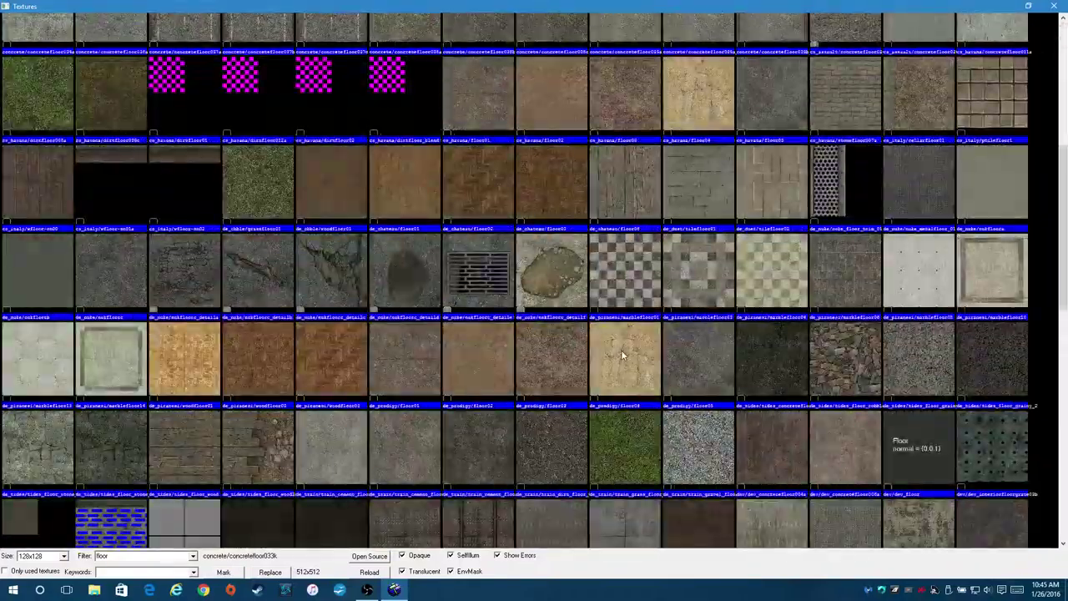
pyautogui.scroll(-3, 623, 343)
pyautogui.scroll(2, 596, 350)
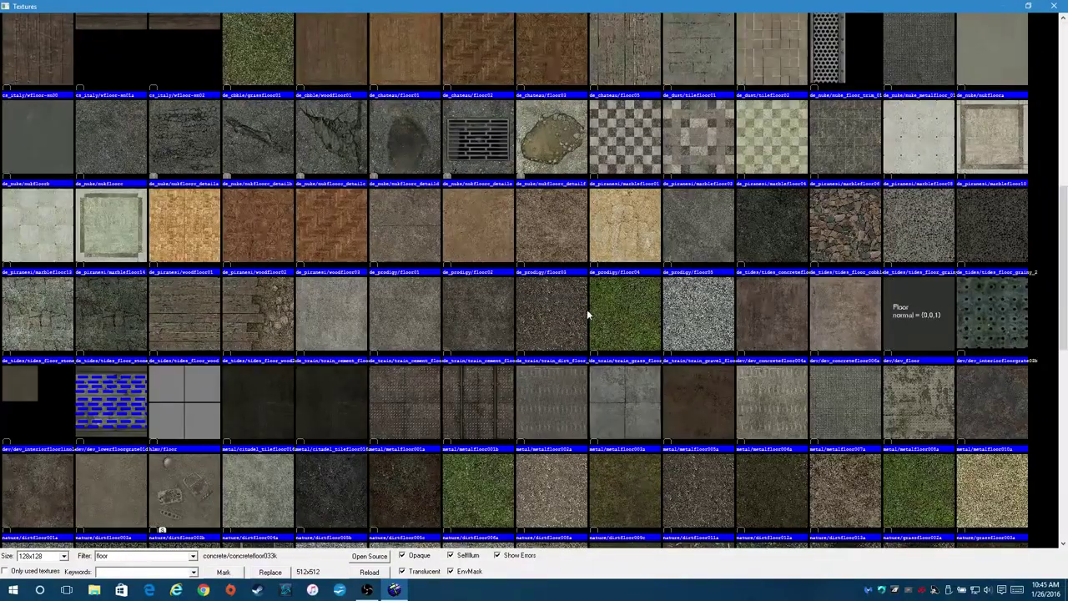
pyautogui.scroll(5, 587, 309)
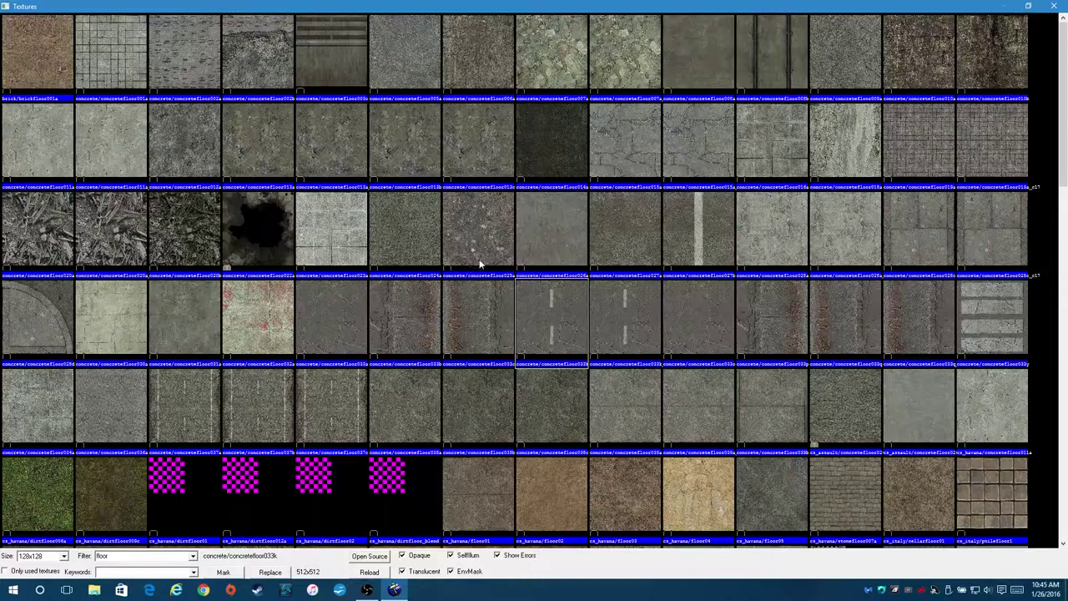
# Apply concretefloor016a to the floor's top face only and centre it with Justify C.
pyautogui.doubleClick(774, 150)
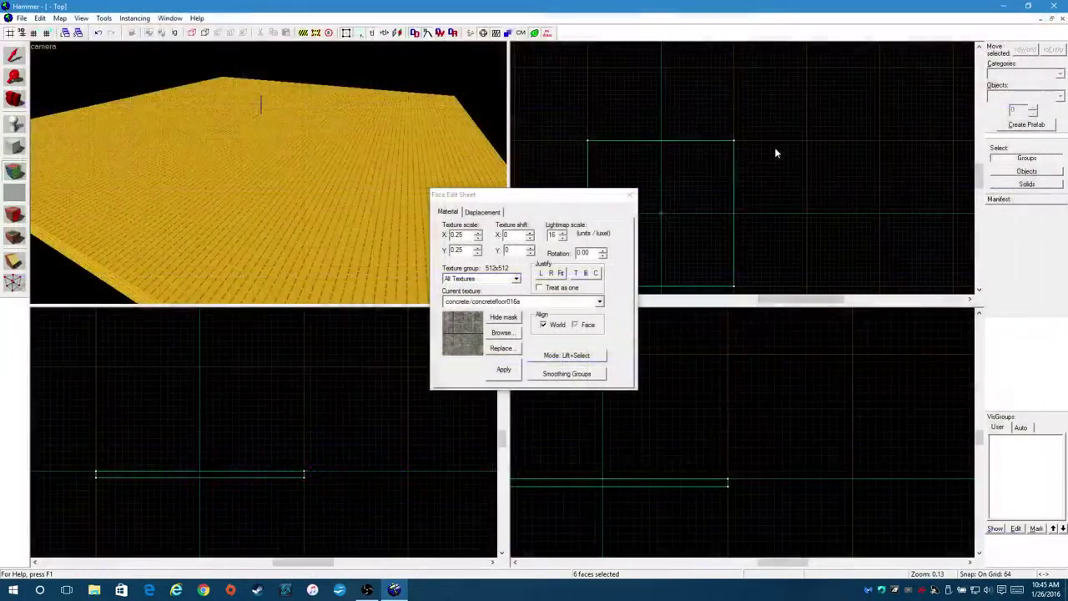
pyautogui.rightClick(261, 156)
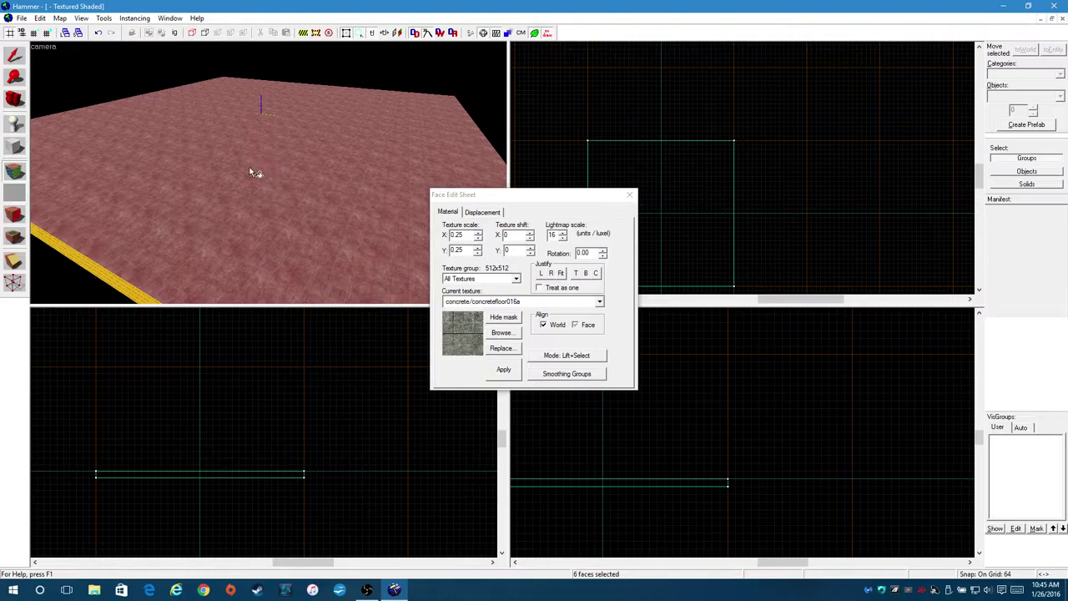
pyautogui.click(217, 177)
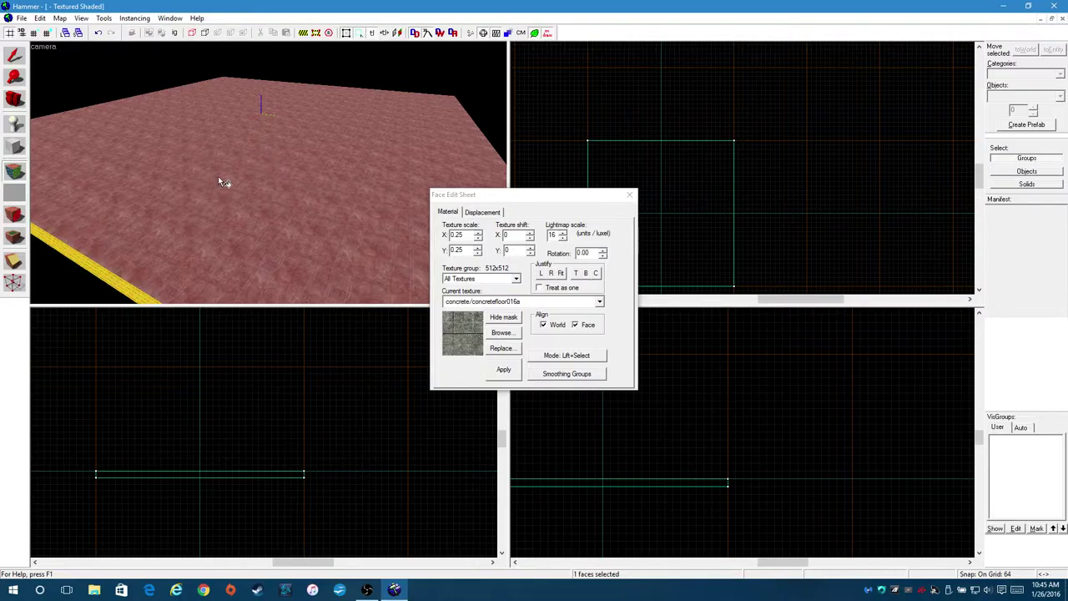
pyautogui.click(596, 274)
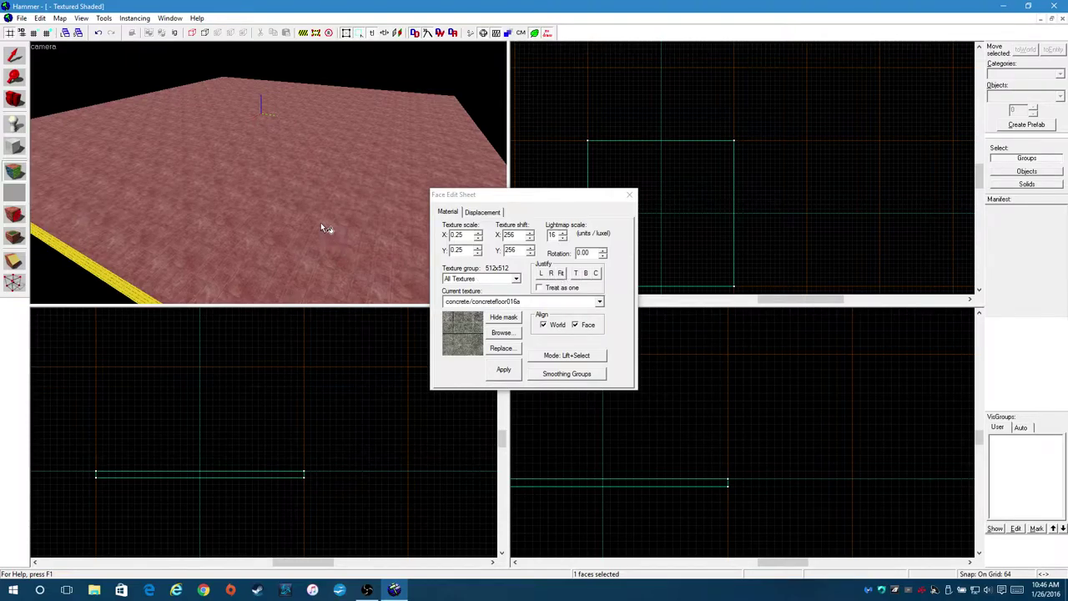
# Try Justify Fit on the floor texture, view the result, then undo it.
pyautogui.press('w')
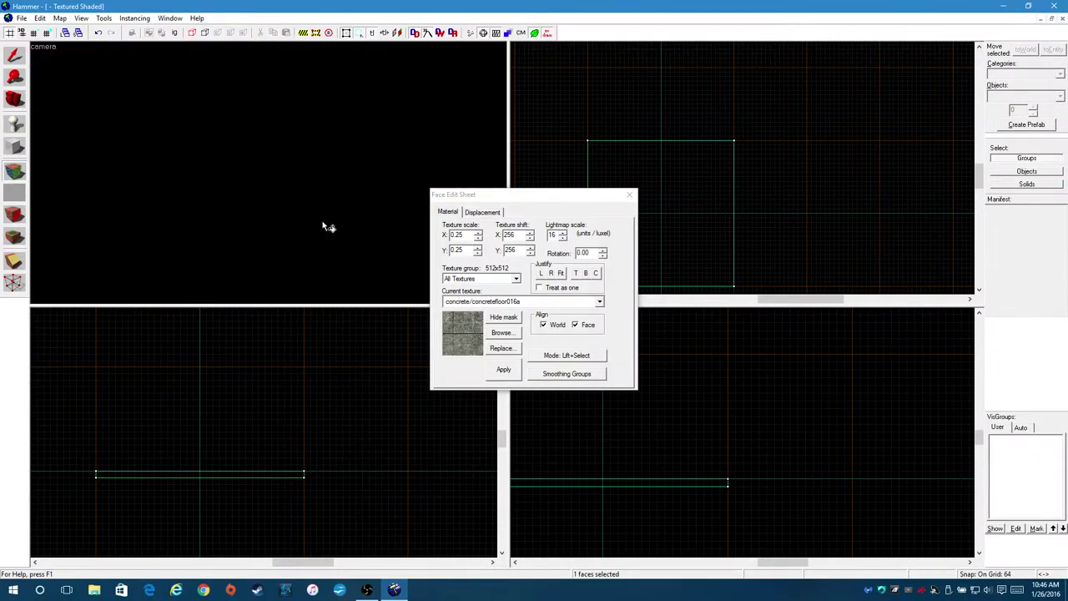
pyautogui.press('s')
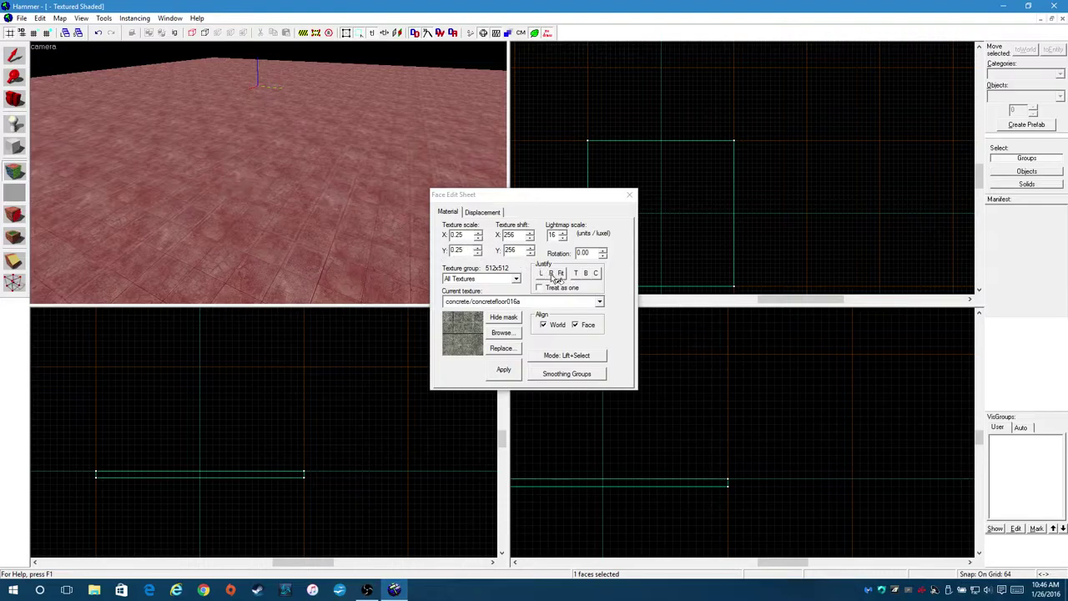
pyautogui.click(561, 274)
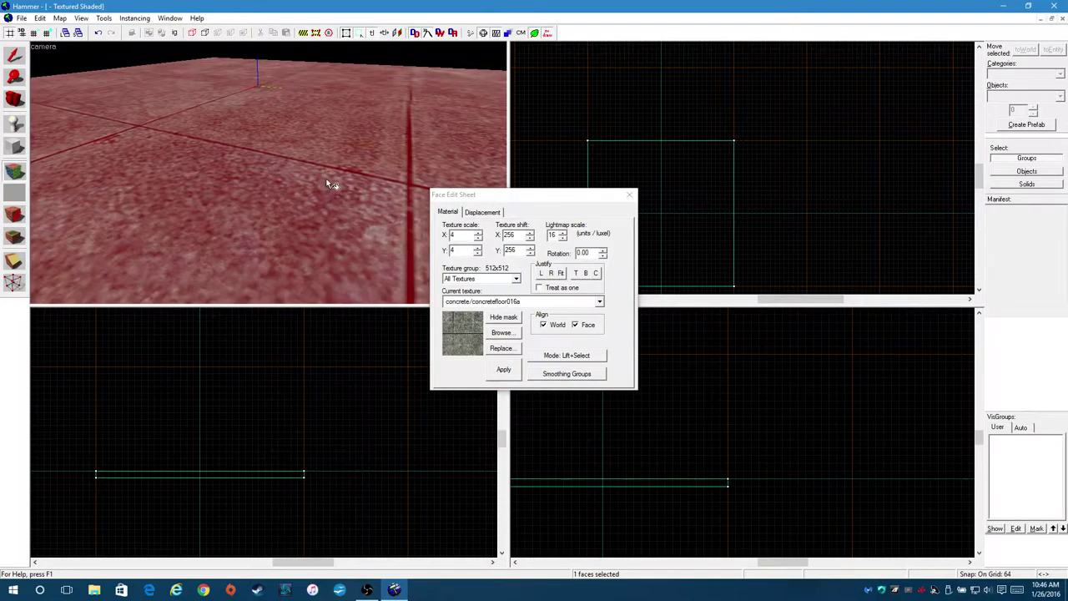
pyautogui.press('s')
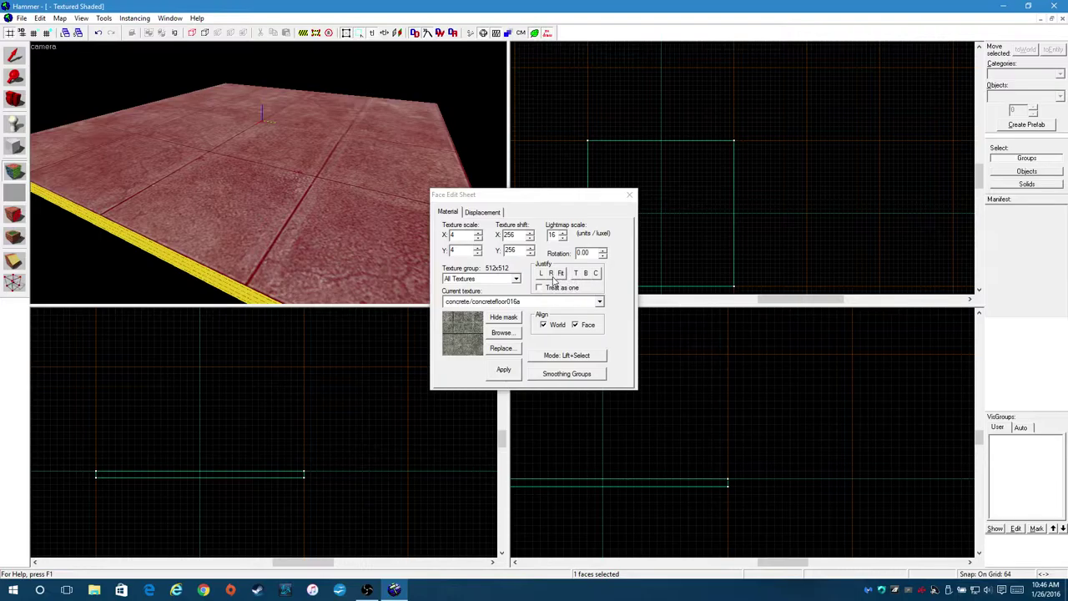
pyautogui.click(551, 273)
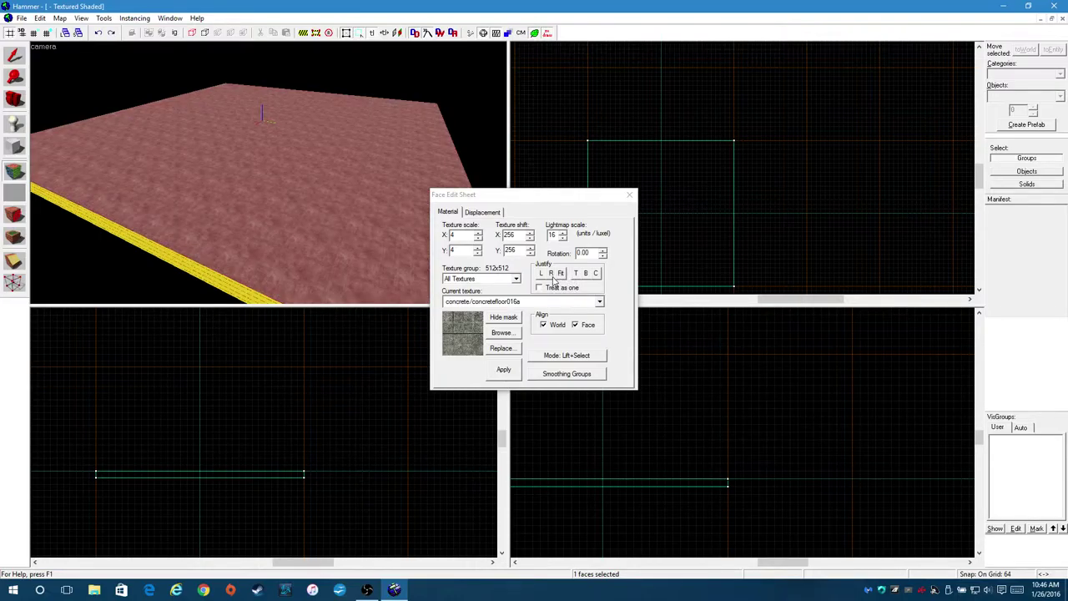
pyautogui.press('w')
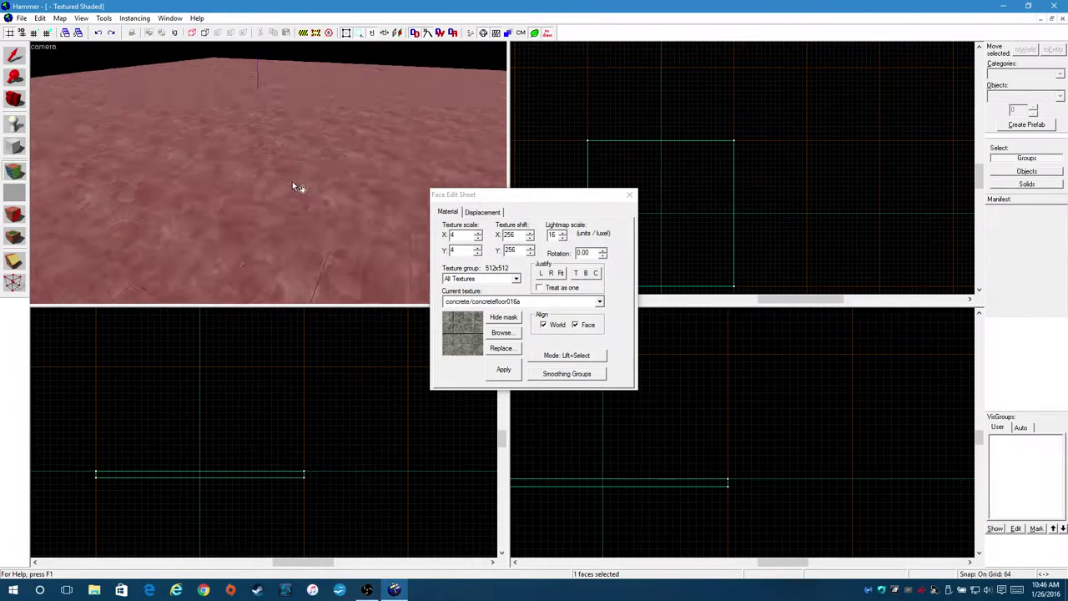
# Trial texture scales of 0.45 and 0.35, then set both X and Y scale back to 0.25.
pyautogui.click(478, 237)
pyautogui.click(478, 233)
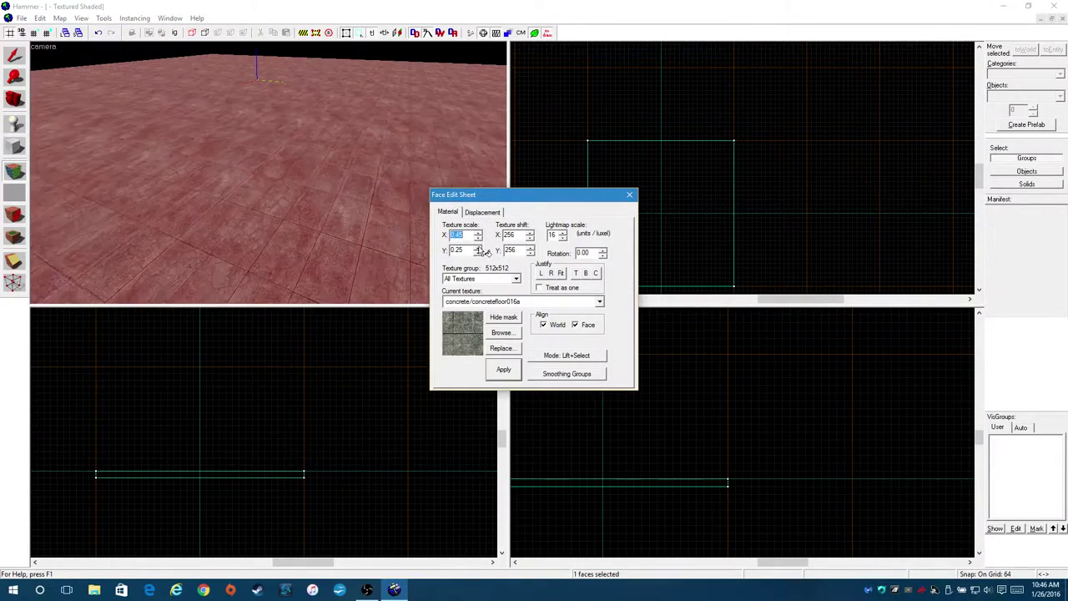
pyautogui.click(478, 249)
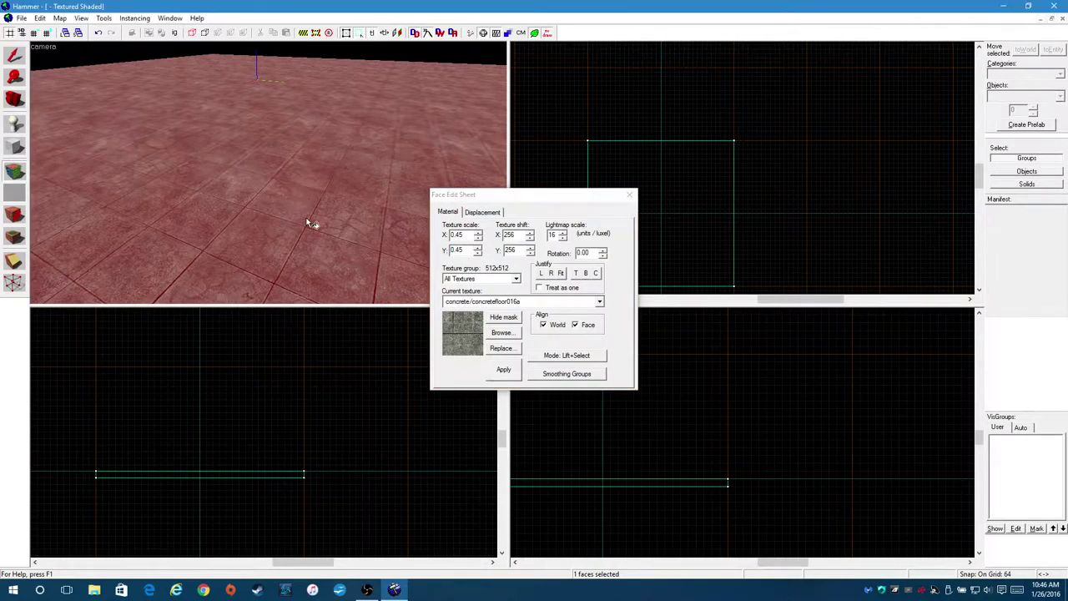
pyautogui.click(478, 254)
pyautogui.click(478, 255)
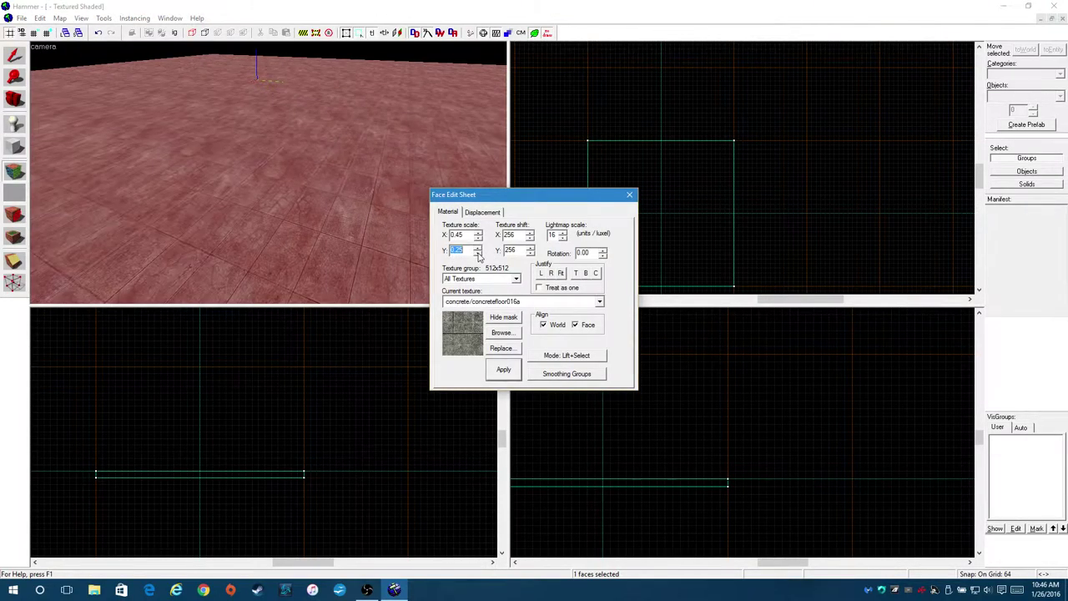
pyautogui.click(479, 238)
pyautogui.click(479, 238)
pyautogui.click(117, 193)
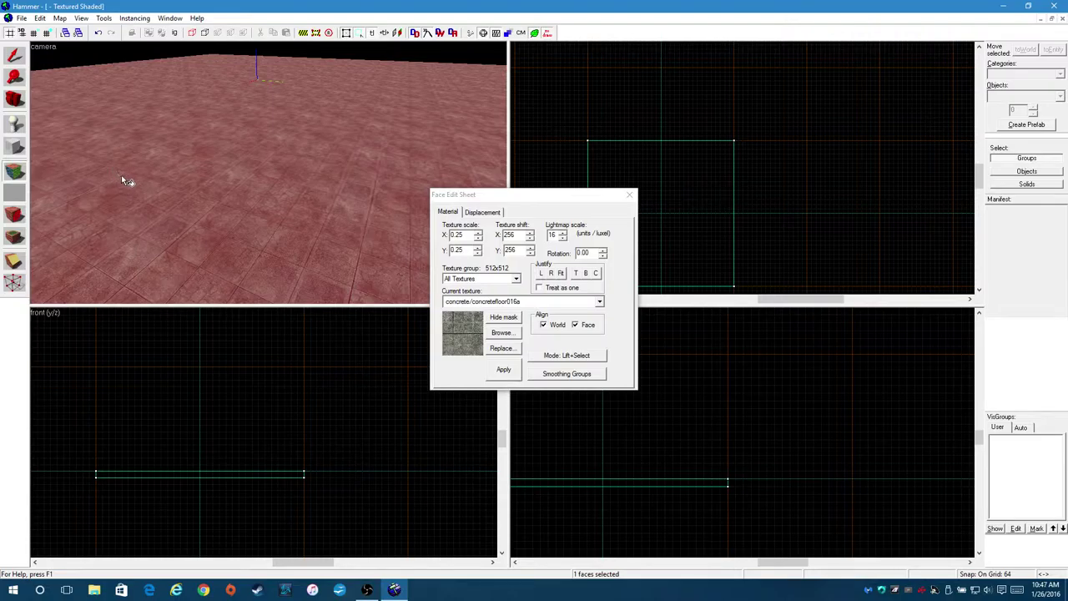
# Fly the camera over and then beneath the floor to view the slab's underside.
pyautogui.click(15, 99)
pyautogui.press('z')
pyautogui.press('Right')
pyautogui.press('Right')
pyautogui.press('Right')
pyautogui.press('Right')
pyautogui.press('Right')
pyautogui.press('Right')
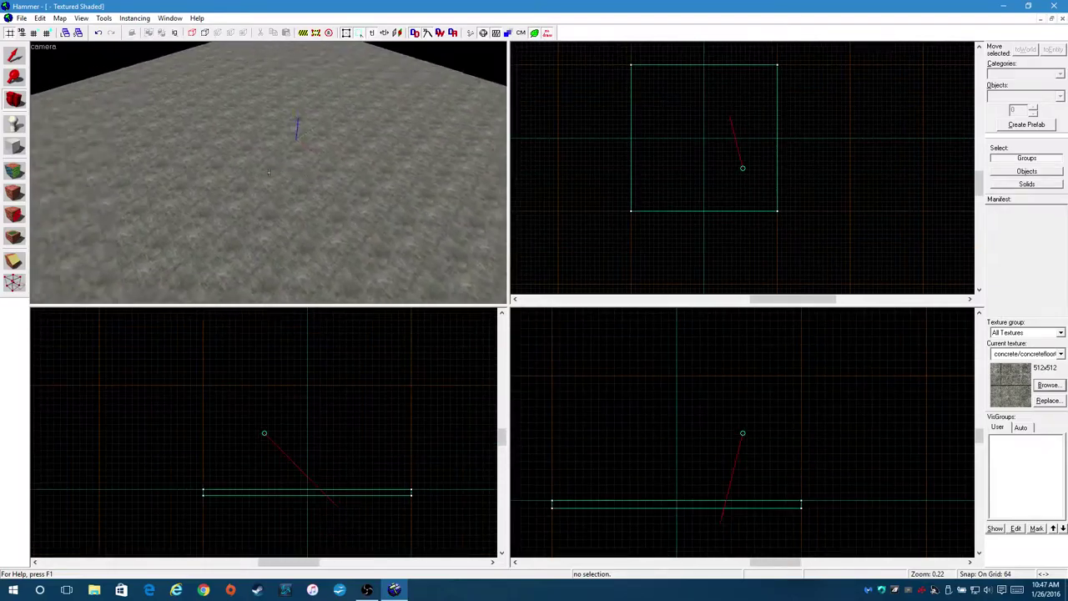
pyautogui.press('w')
pyautogui.press('Up')
pyautogui.press('Up')
pyautogui.press('Up')
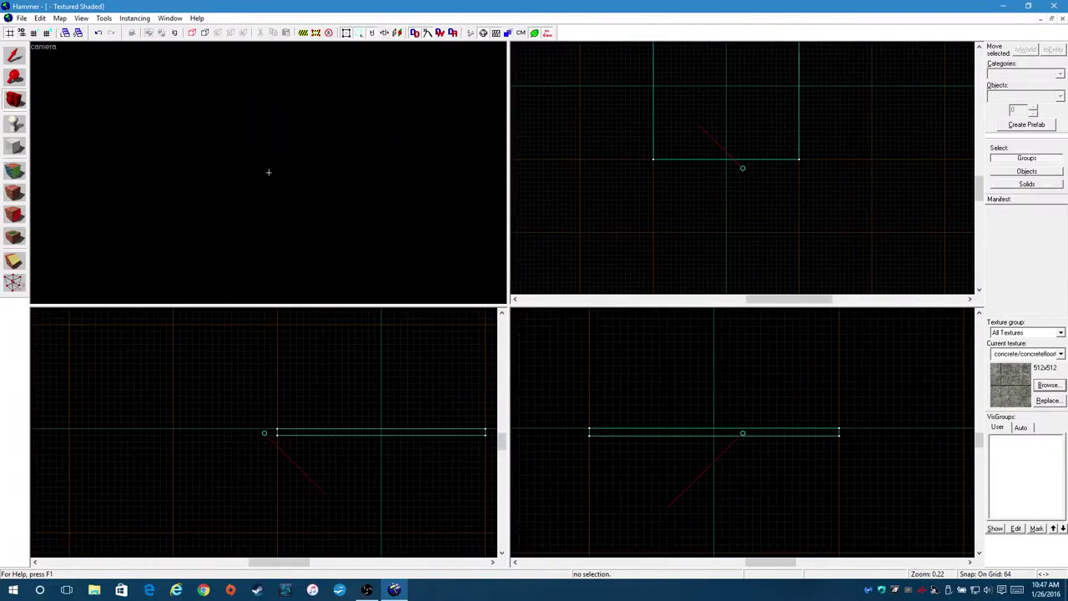
pyautogui.press('d')
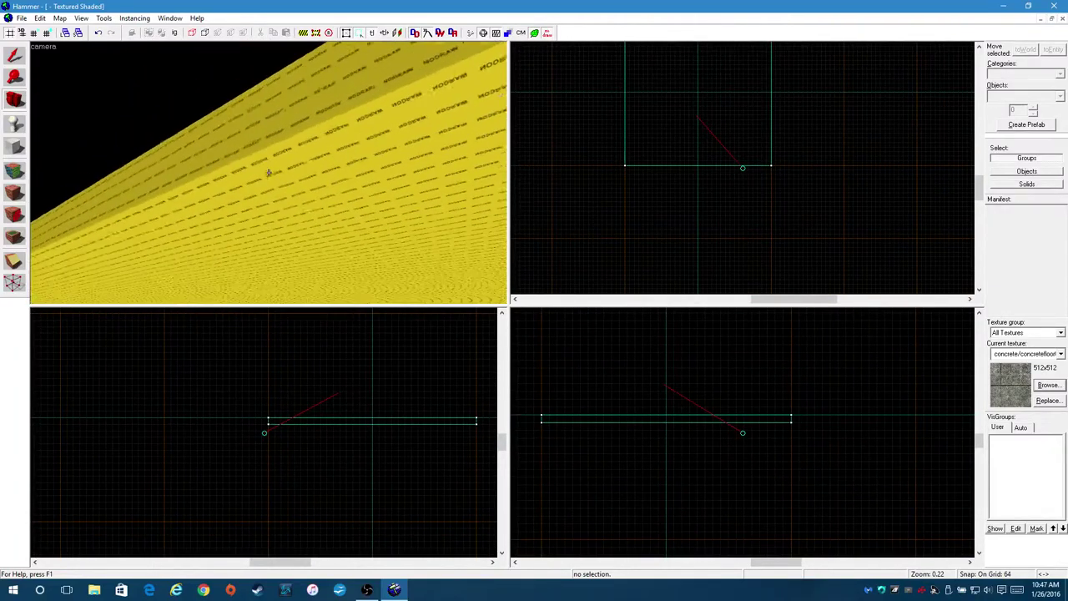
pyautogui.press('Left')
pyautogui.press('Left')
pyautogui.press('Left')
pyautogui.press('Left')
pyautogui.press('Left')
pyautogui.press('Left')
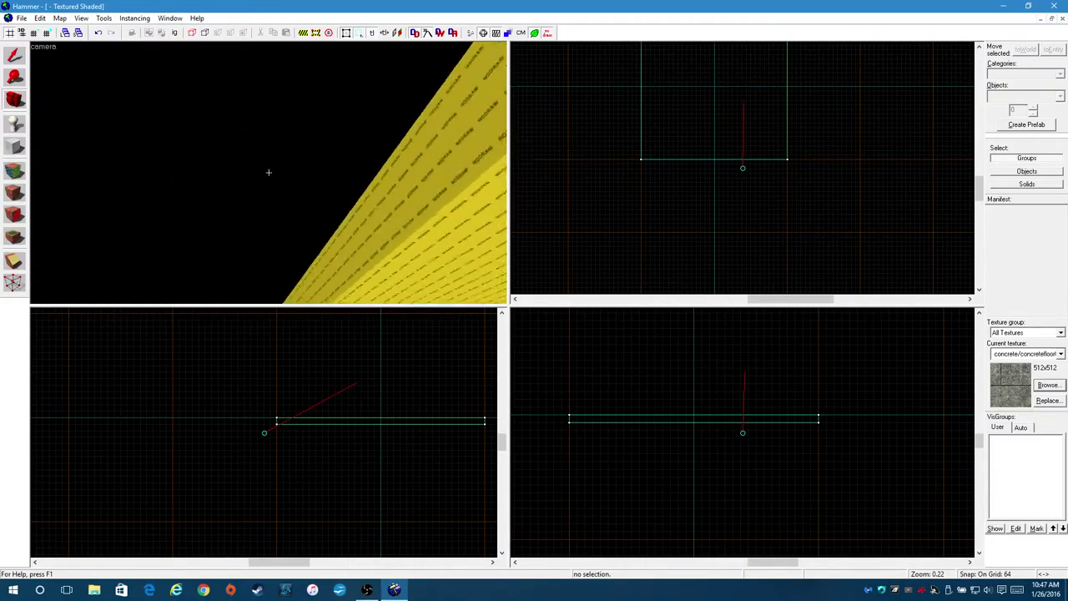
# Look at the slab's side and concrete top, then select the floor brush.
pyautogui.press('Right')
pyautogui.press('Right')
pyautogui.press('Right')
pyautogui.press('Right')
pyautogui.press('Right')
pyautogui.press('Right')
pyautogui.press('Down')
pyautogui.press('Down')
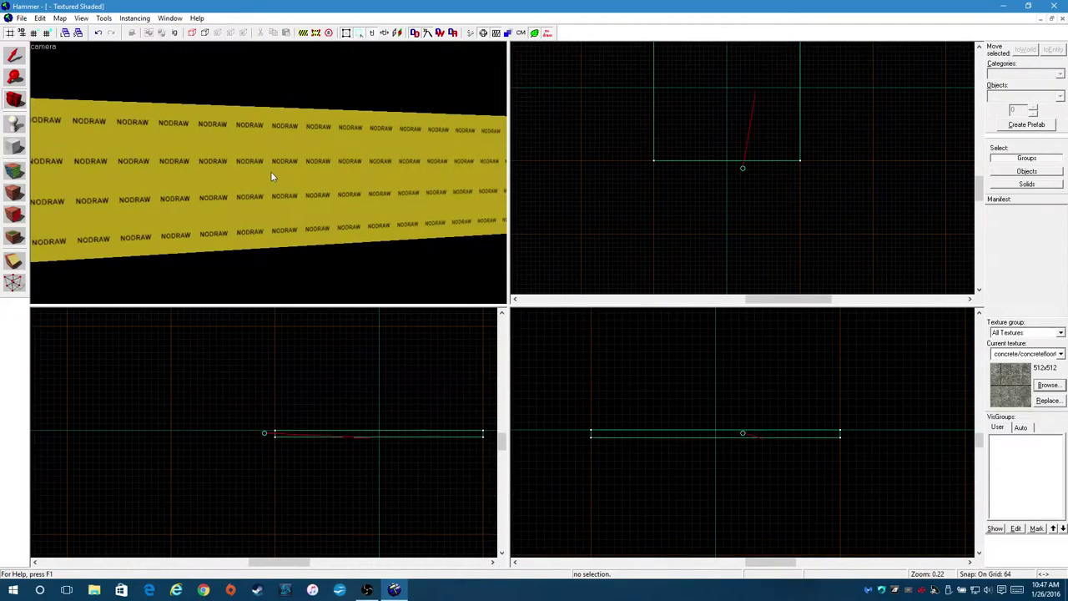
pyautogui.press('Up')
pyautogui.press('Down')
pyautogui.press('Up')
pyautogui.press('Down')
pyautogui.press('Down')
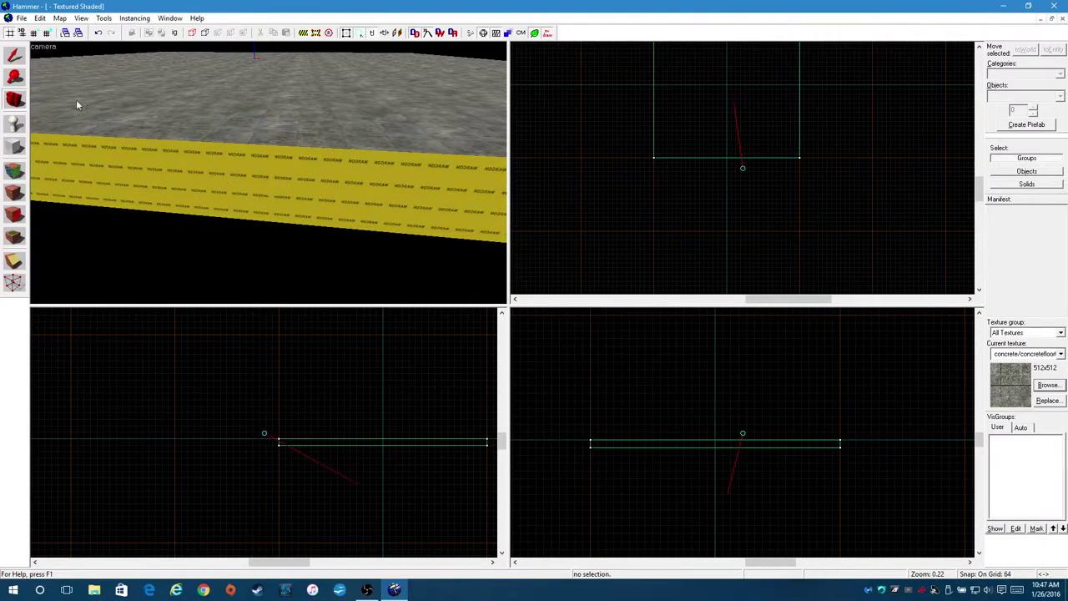
pyautogui.click(14, 55)
pyautogui.click(270, 175)
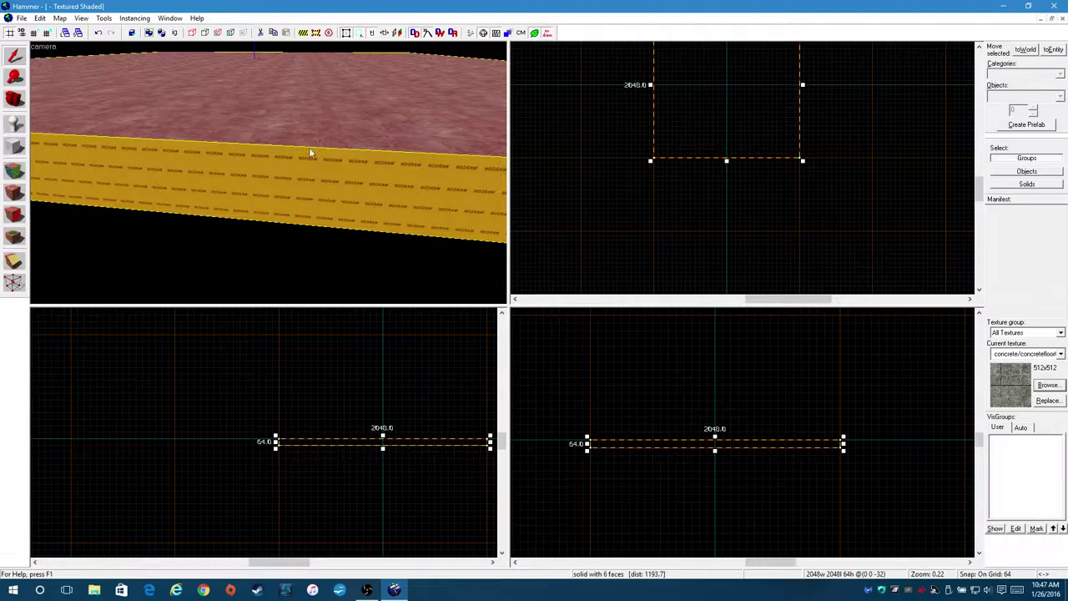
# Maximize the 3D view, look around the slab, then clear and reselect the floor brush.
pyautogui.hotkey('shift', 'z')
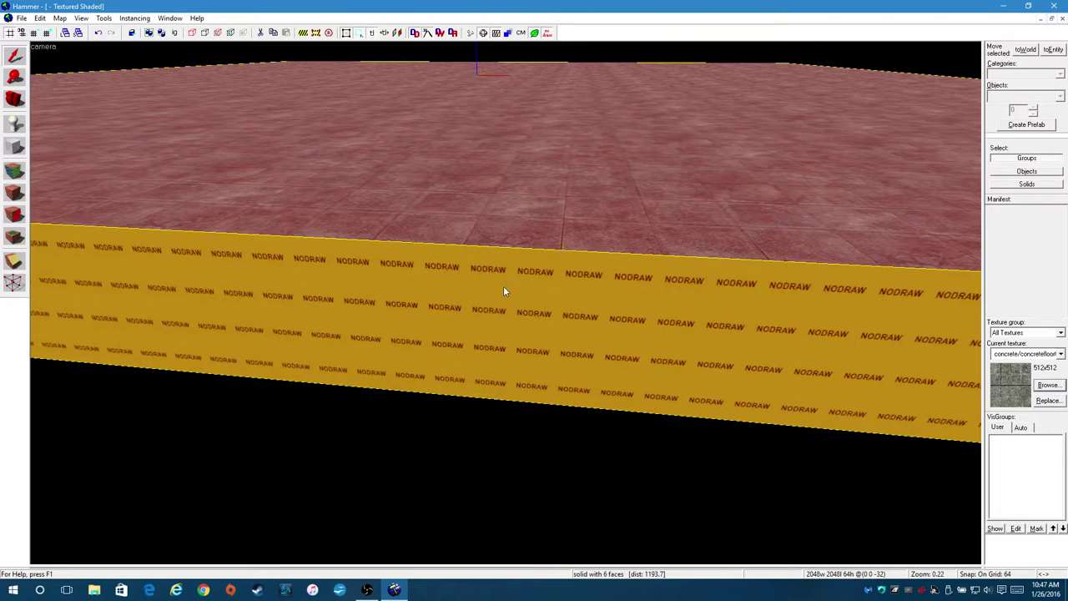
pyautogui.press('s')
pyautogui.hotkey('shift', 'b')
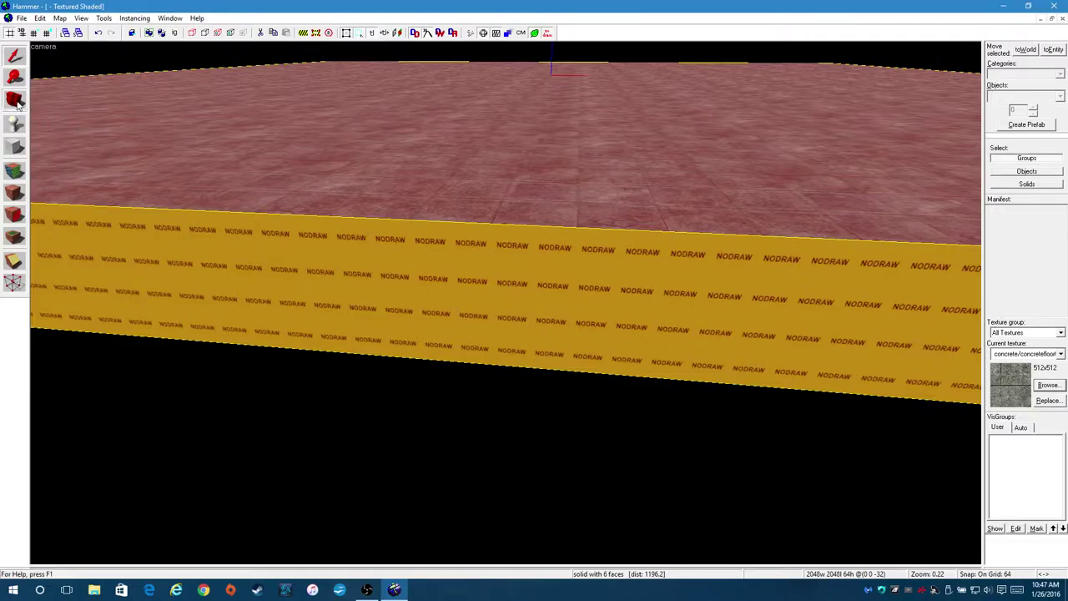
pyautogui.press('z')
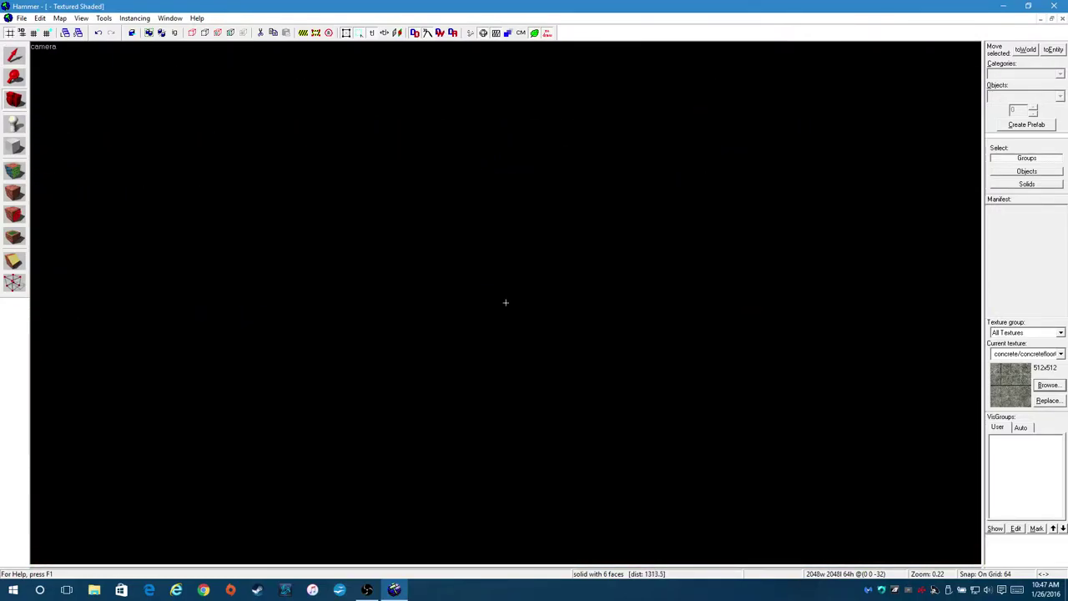
pyautogui.press('w')
pyautogui.press('s')
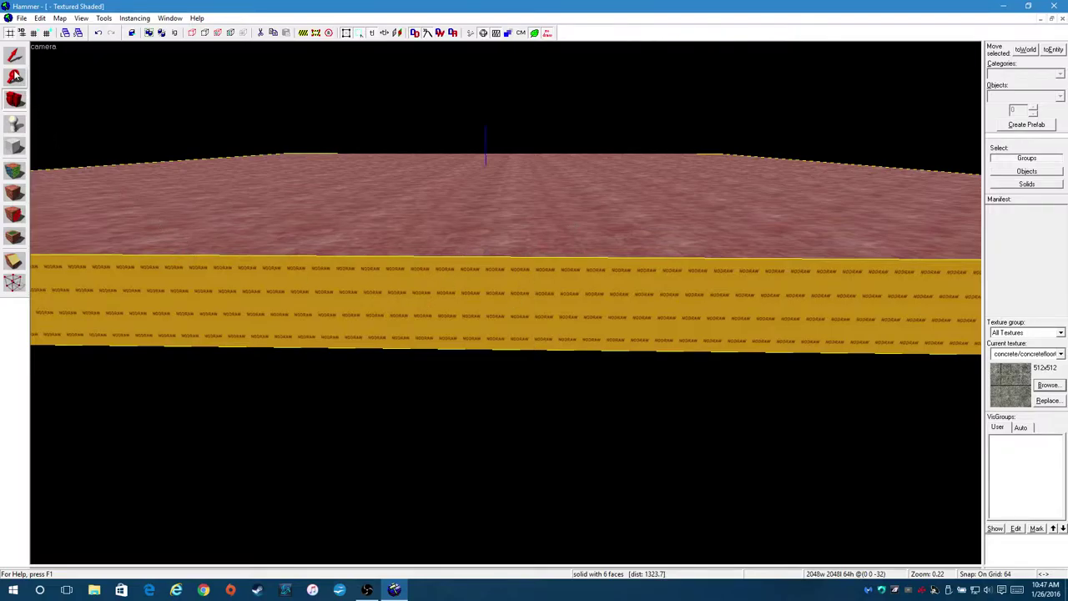
pyautogui.click(15, 57)
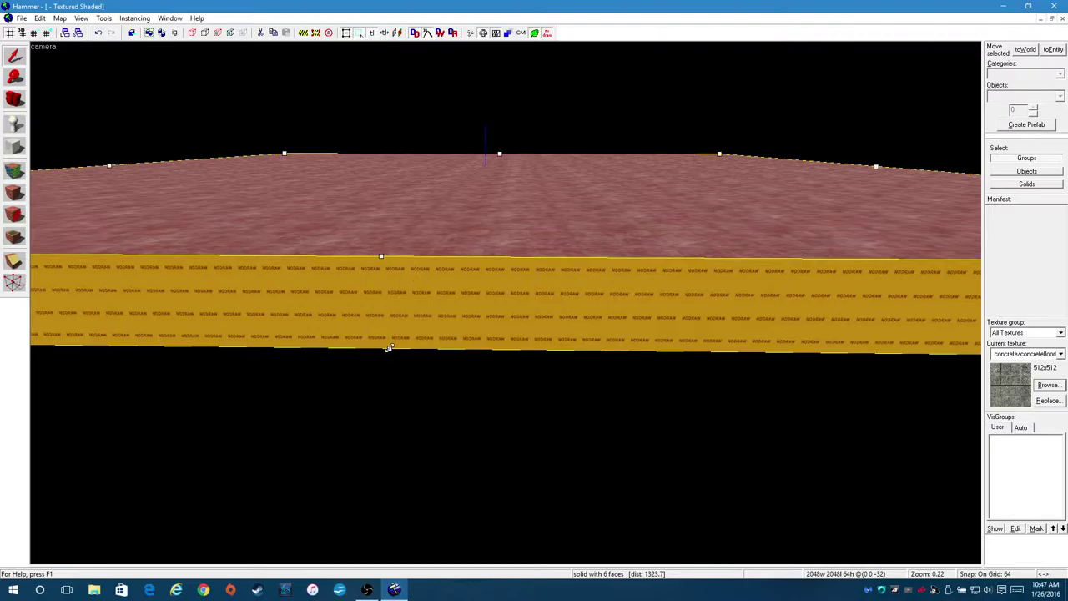
pyautogui.press('Escape')
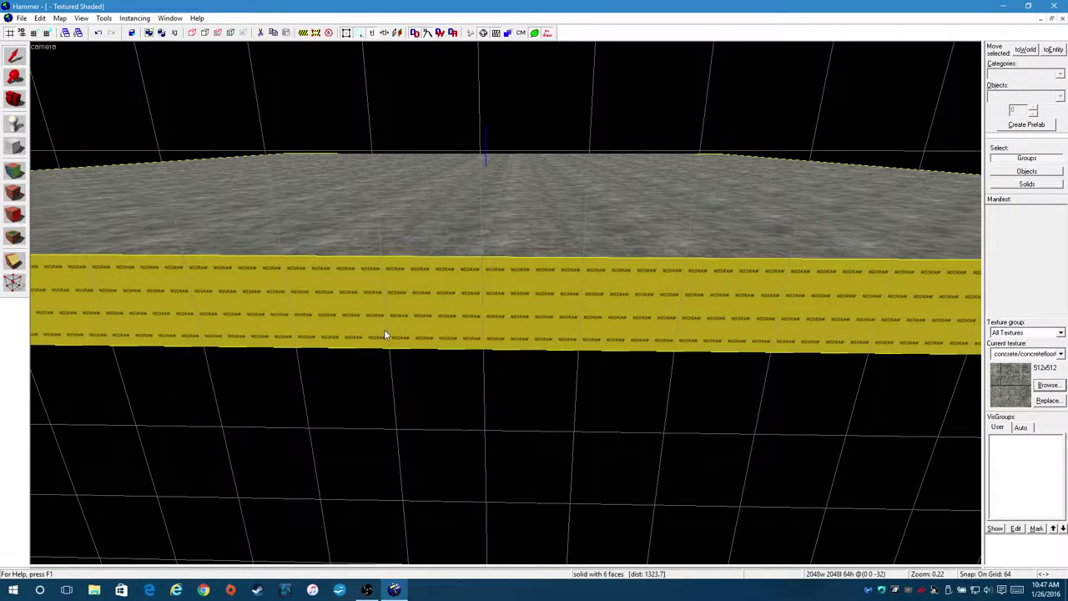
pyautogui.click(384, 332)
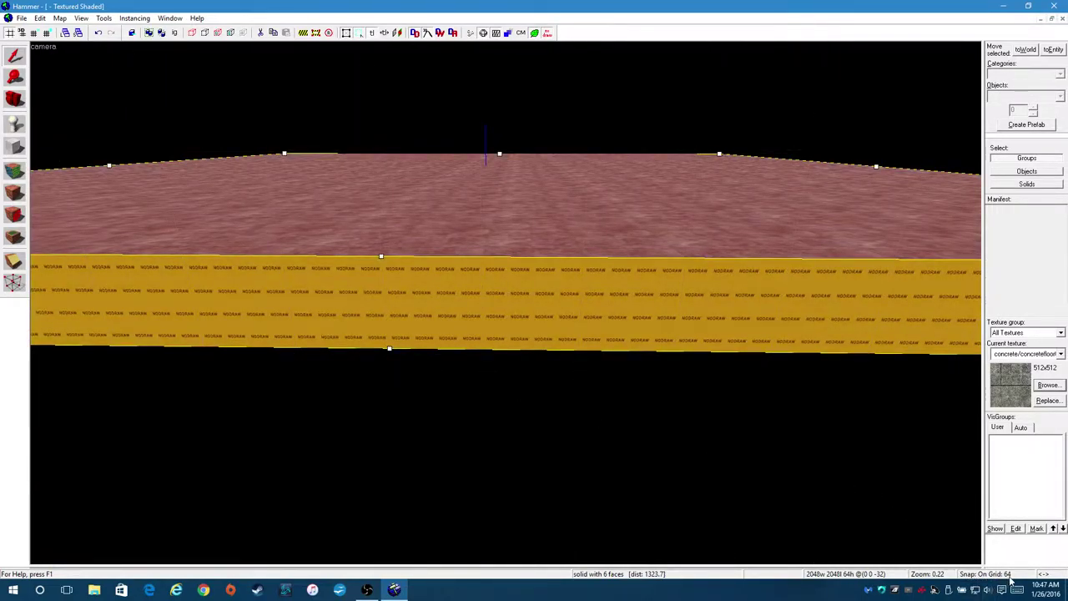
# Reduce the snapping grid from 64 to 8 units, then begin thinning the floor slab.
pyautogui.click(81, 18)
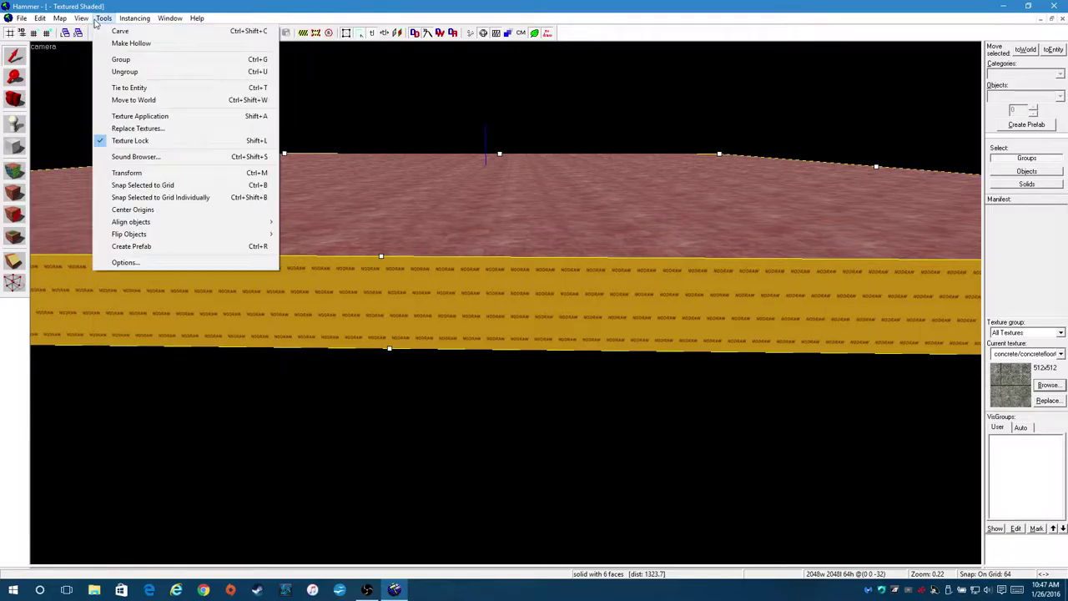
pyautogui.moveTo(65, 20)
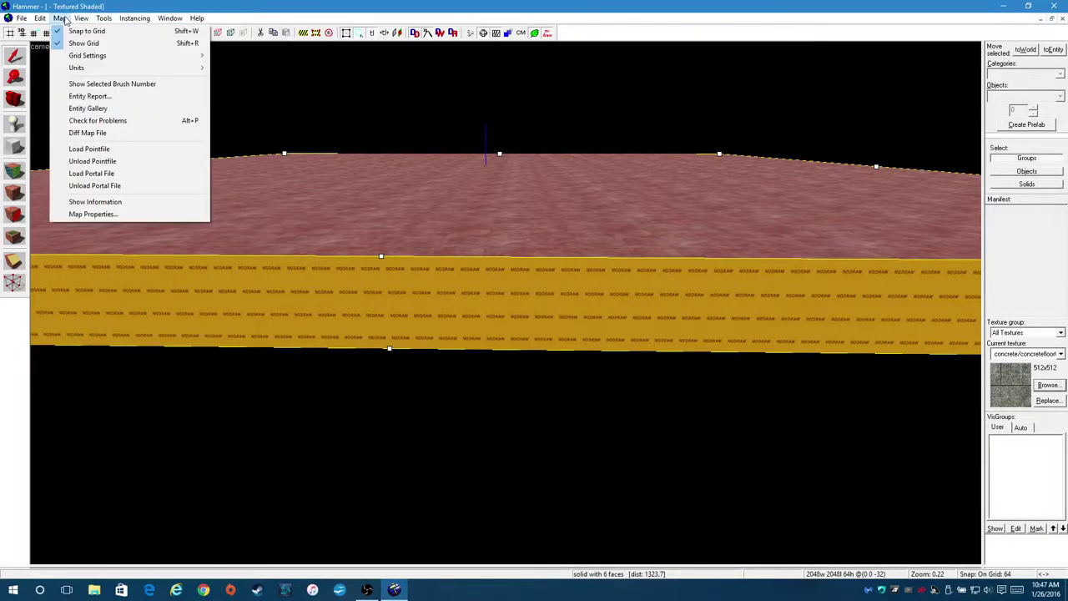
pyautogui.moveTo(73, 58)
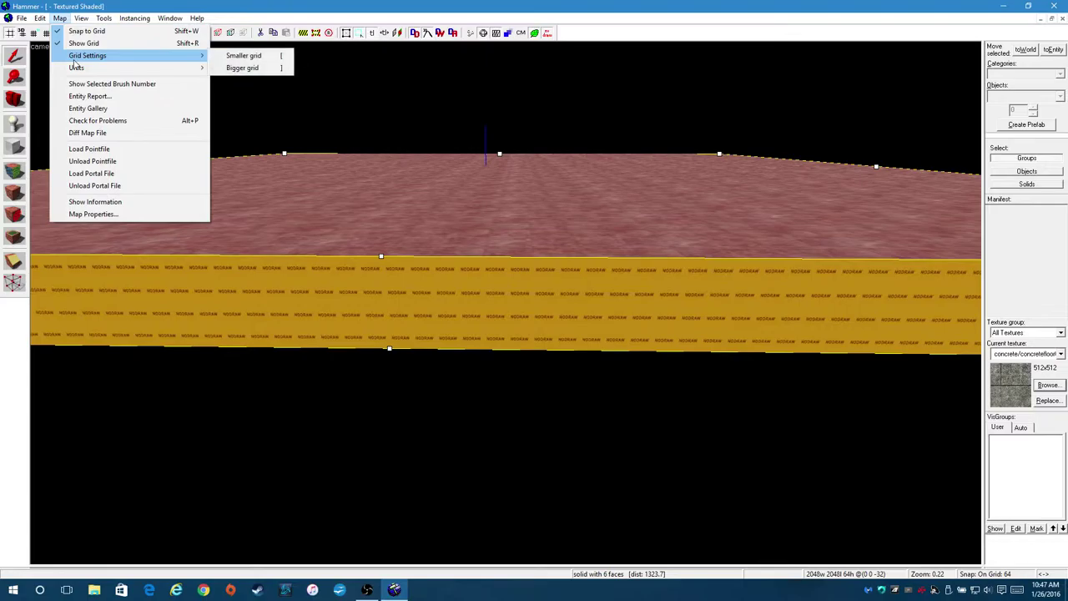
pyautogui.click(267, 60)
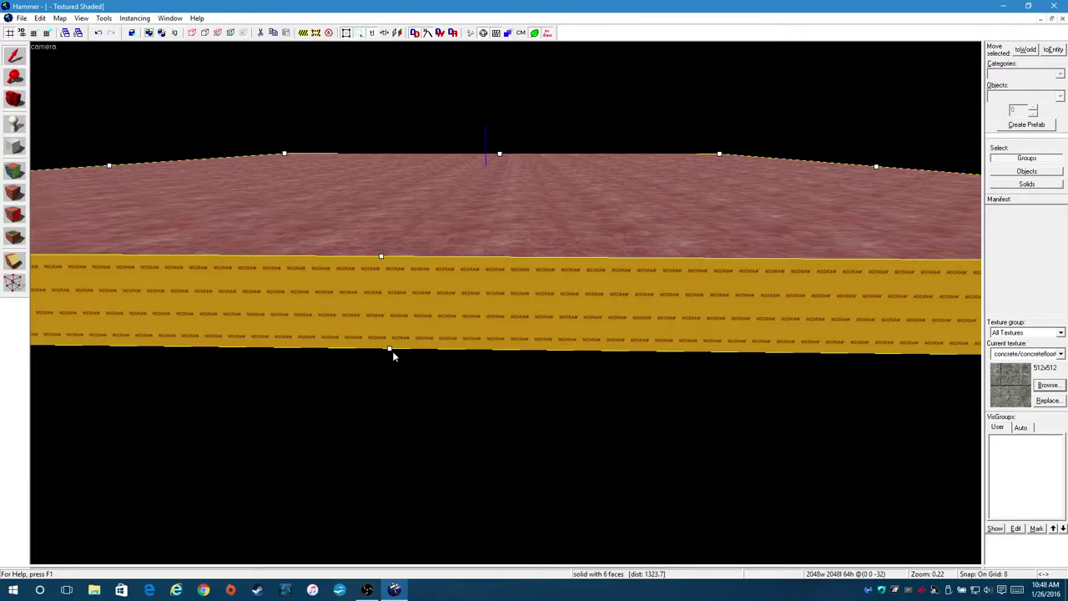
pyautogui.moveTo(389, 348); pyautogui.dragTo(395, 266)
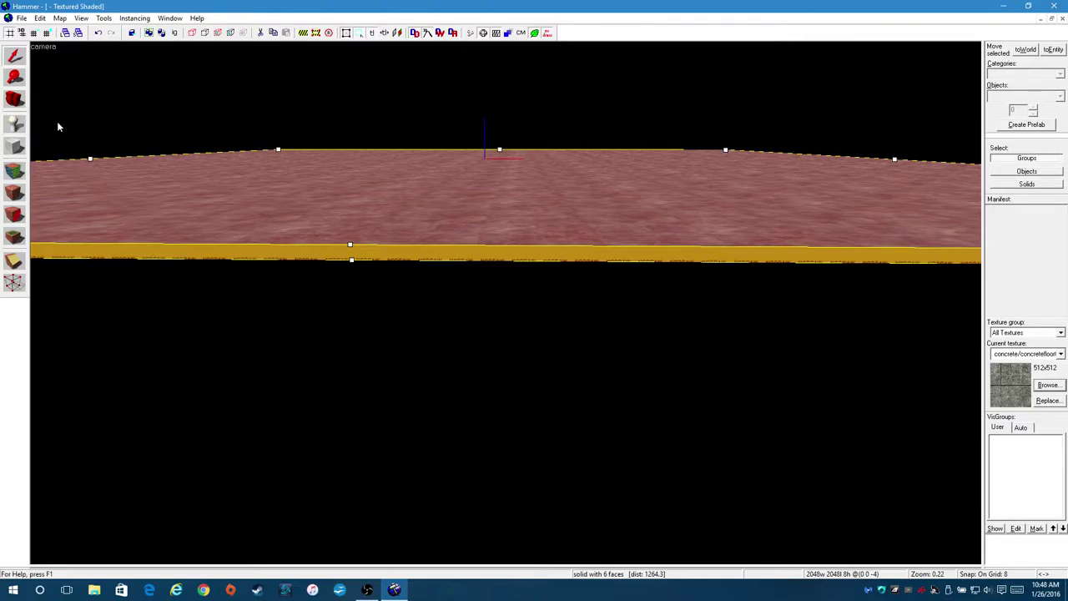
# Enter mouselook to look across the 8-unit-thick concrete floor slab.
pyautogui.press('z')
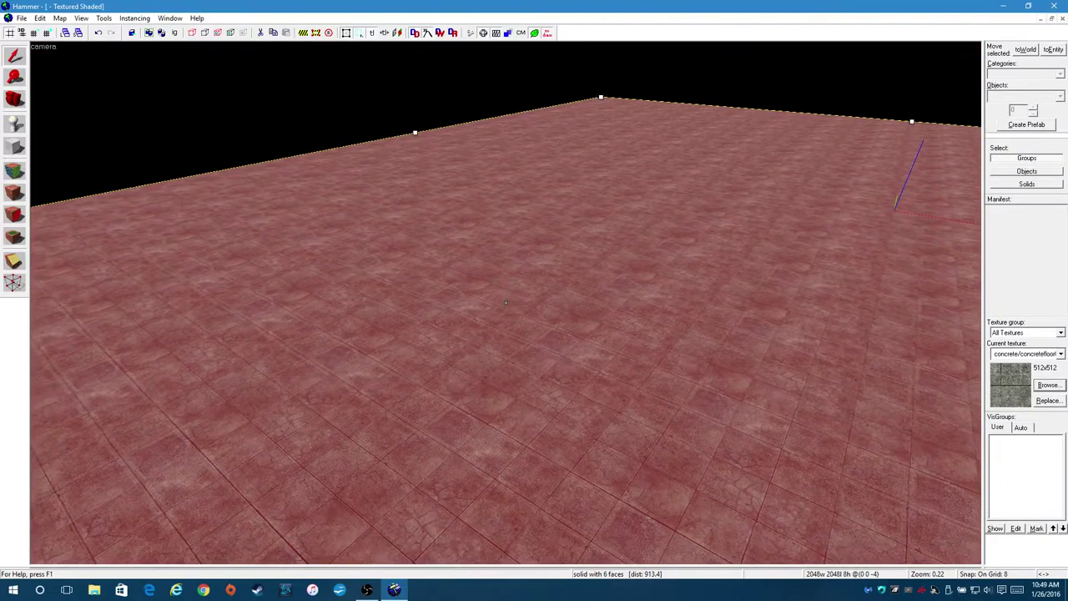
# Leave free-look, deselect the floor, and rotate the 3D camera across the slab.
pyautogui.press('z')
pyautogui.click(340, 101)
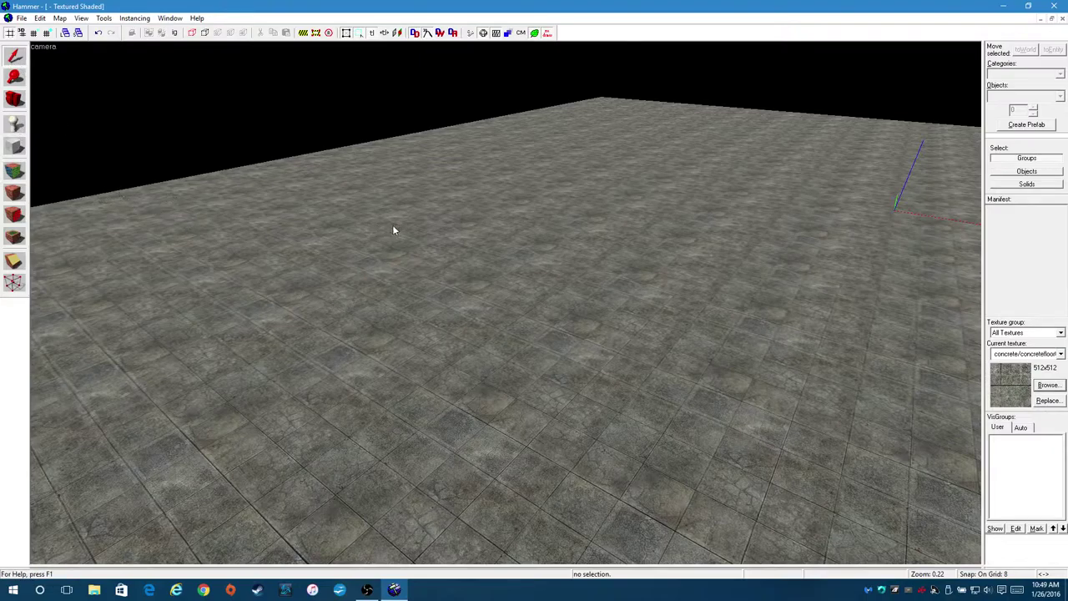
pyautogui.scroll(-5, 364, 224)
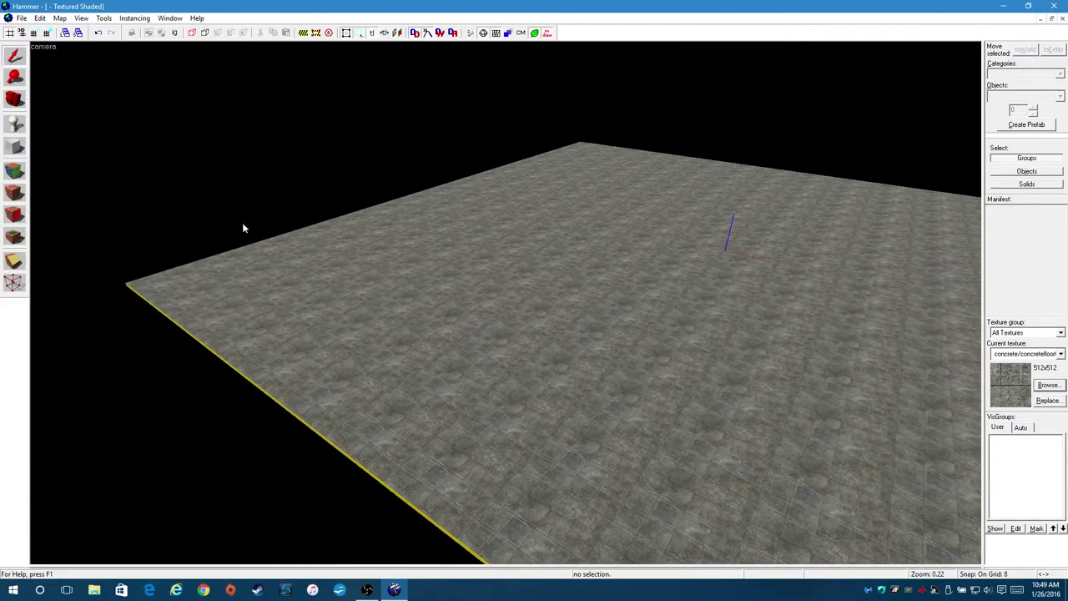
pyautogui.scroll(2, 459, 320)
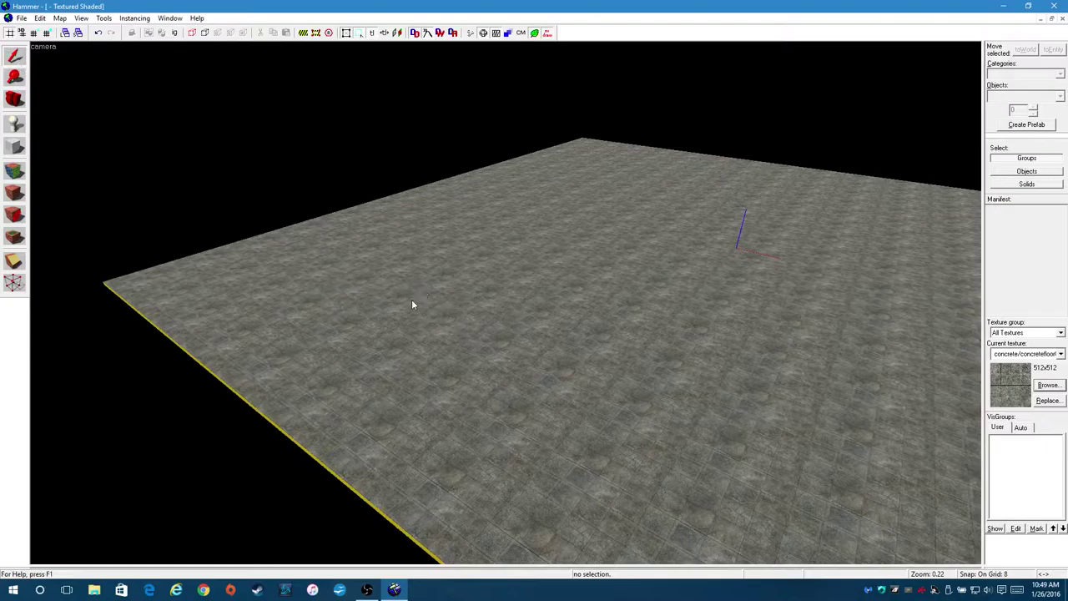
pyautogui.click(14, 98)
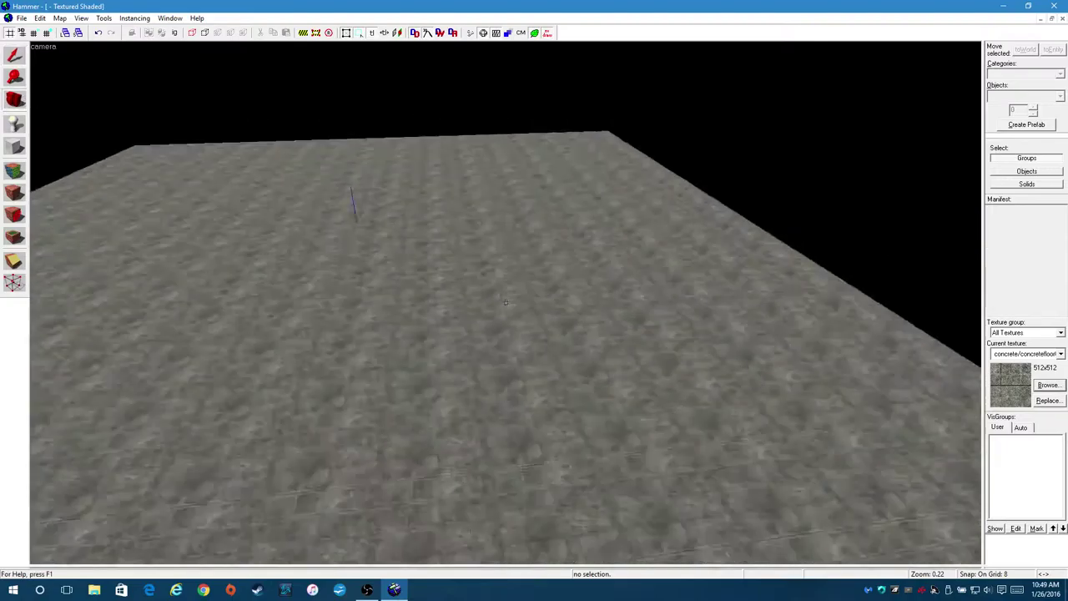
pyautogui.moveTo(467, 275); pyautogui.dragTo(499, 315)
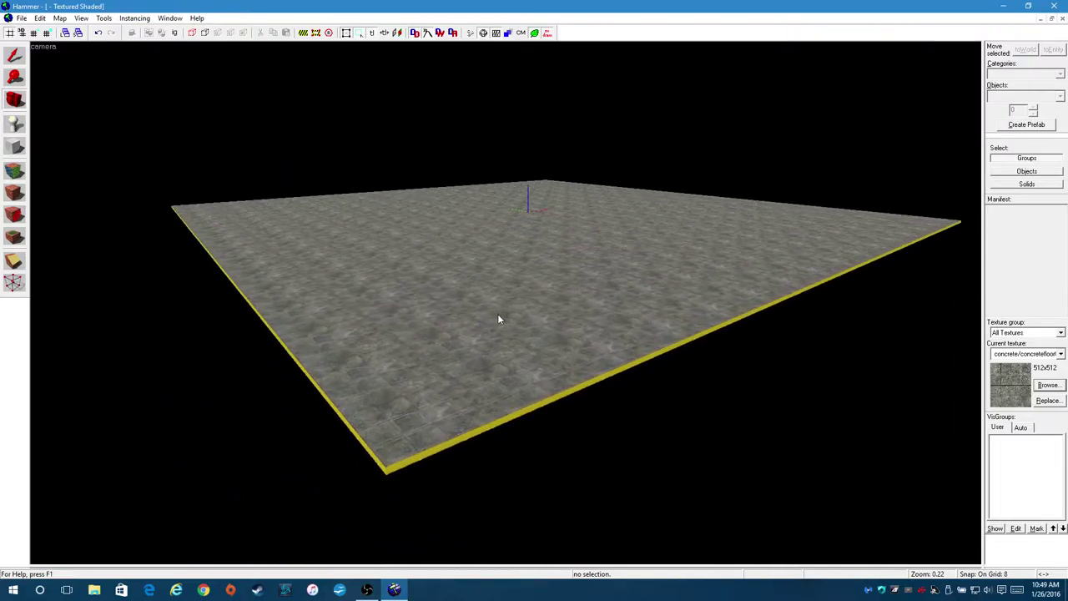
# Reselect the 2048 × 2048 × 8 floor slab centred at (0 0 -4).
pyautogui.click(14, 55)
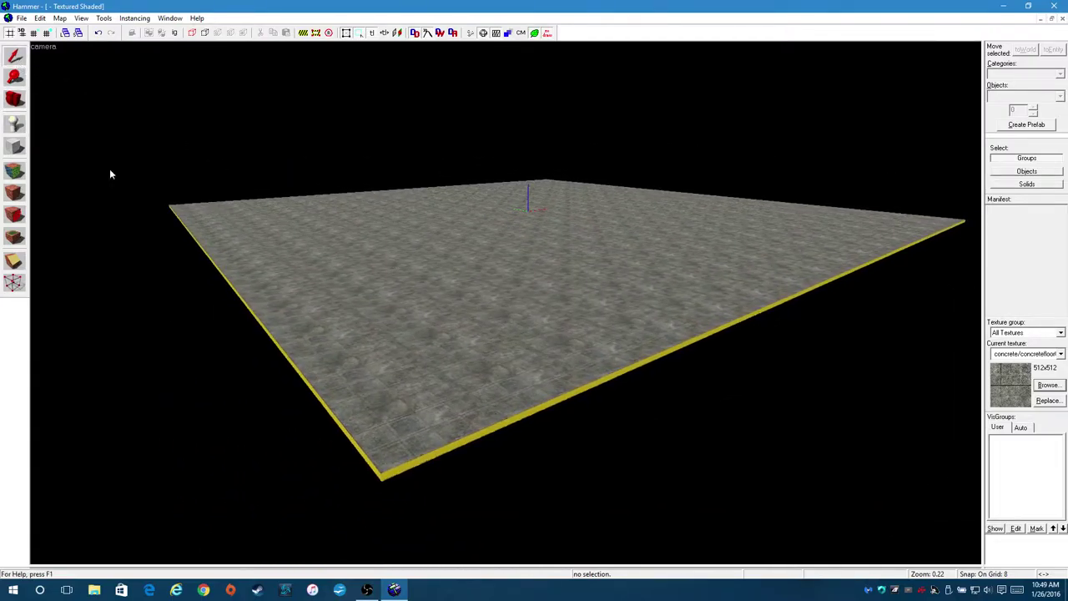
pyautogui.click(478, 323)
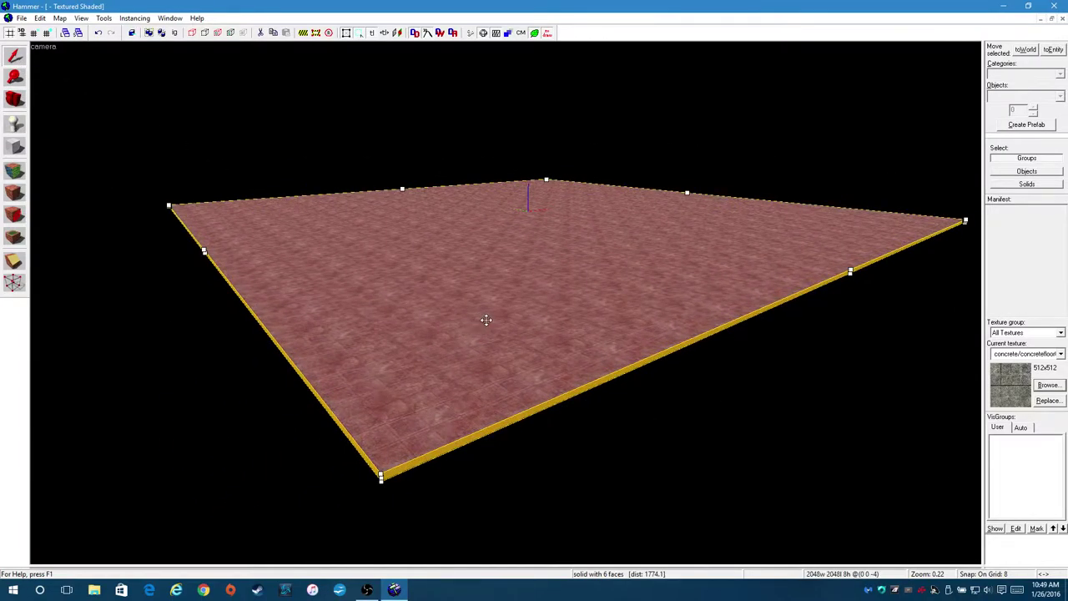
pyautogui.moveTo(515, 353)
pyautogui.mouseDown()
pyautogui.moveTo(527, 350)
pyautogui.moveTo(529, 380)
pyautogui.moveTo(519, 353)
pyautogui.mouseUp()
pyautogui.scroll(1, 519, 352)
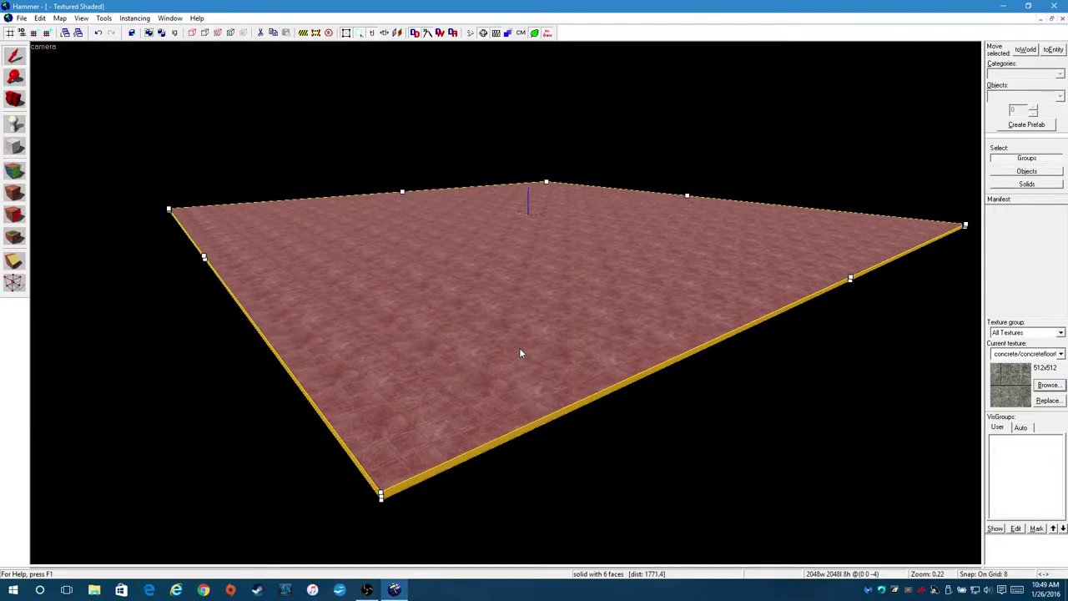
# Back the camera off the floor and switch to the Autosize 4 Views layout.
pyautogui.scroll(4, 519, 353)
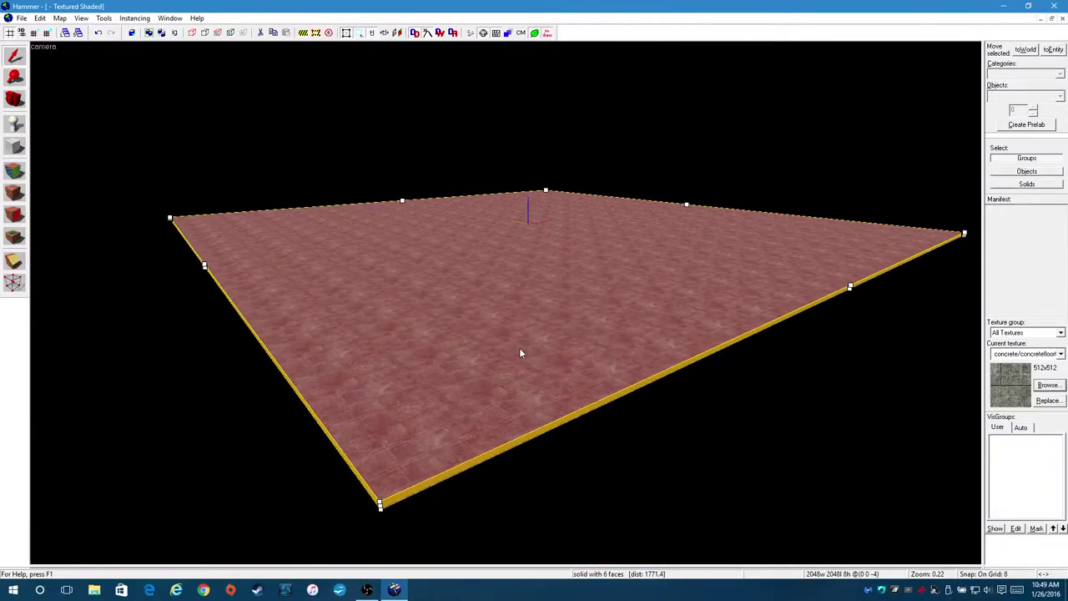
pyautogui.press('pagedown')
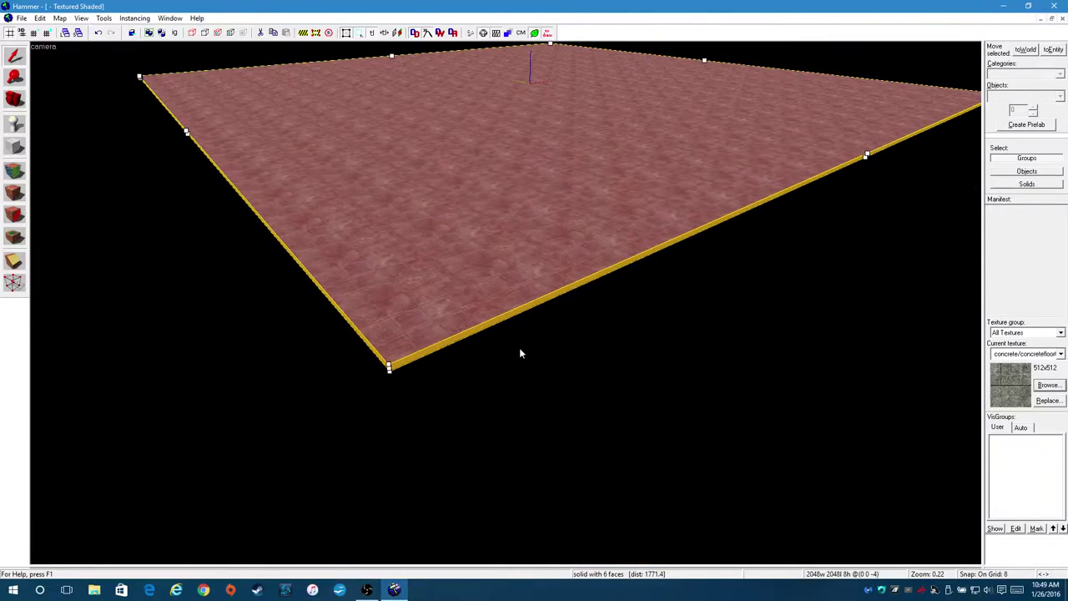
pyautogui.click(82, 18)
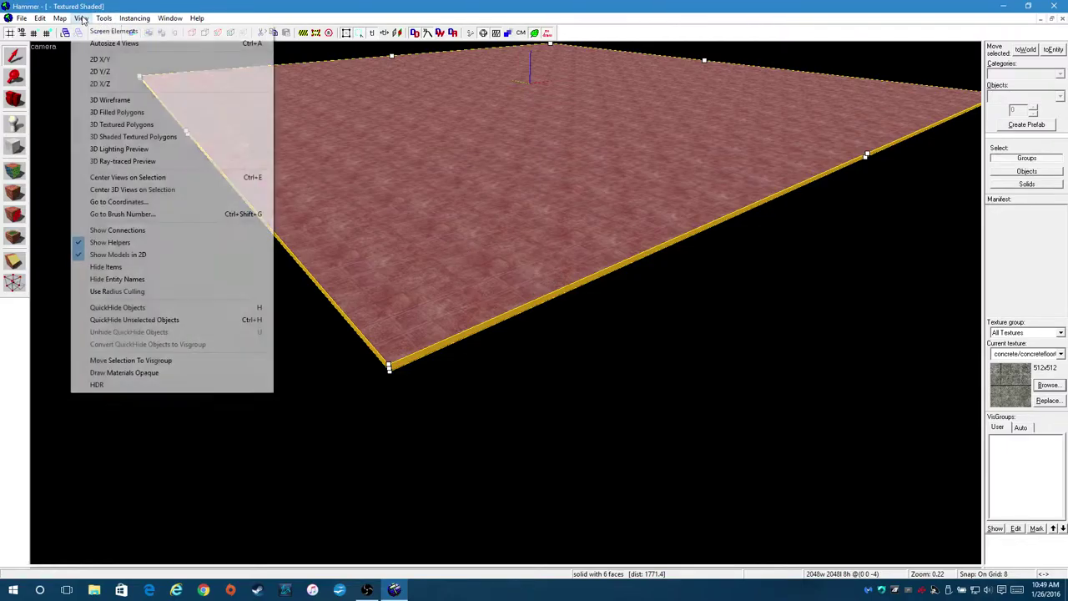
pyautogui.click(98, 44)
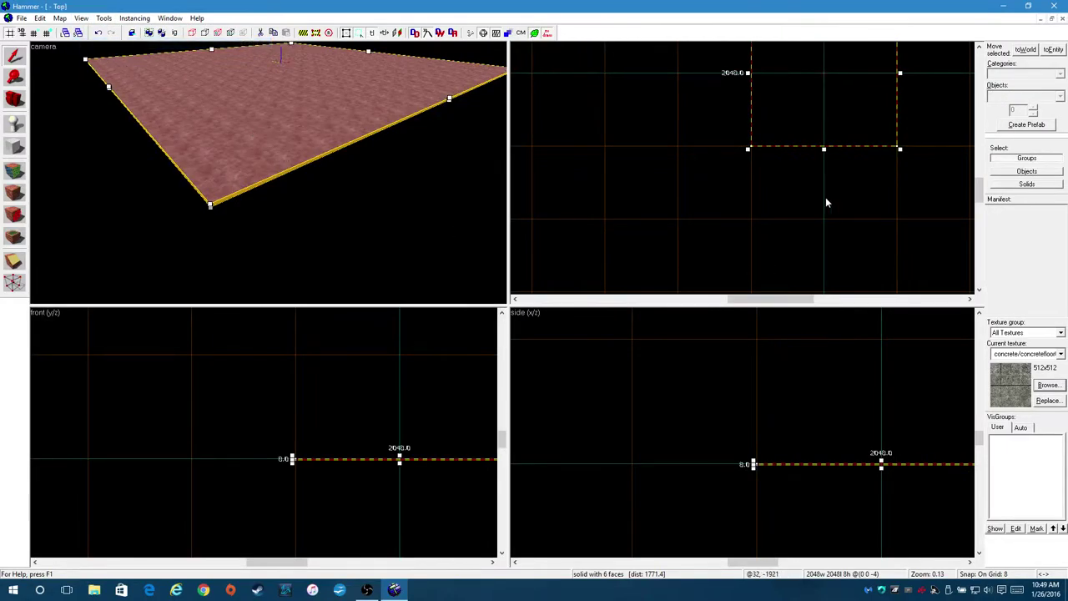
# Shape the new block's cross-section down to 8 × 8 units in the 2D views.
pyautogui.scroll(2, 813, 187)
pyautogui.scroll(3, 754, 435)
pyautogui.scroll(6, 753, 435)
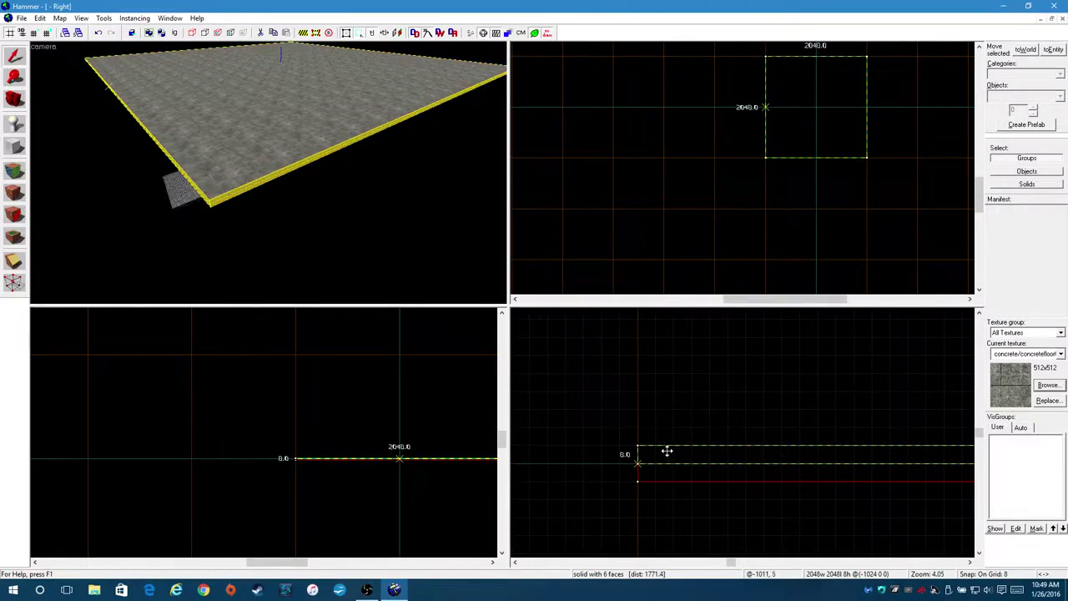
pyautogui.scroll(-3, 685, 385)
pyautogui.scroll(-5, 655, 443)
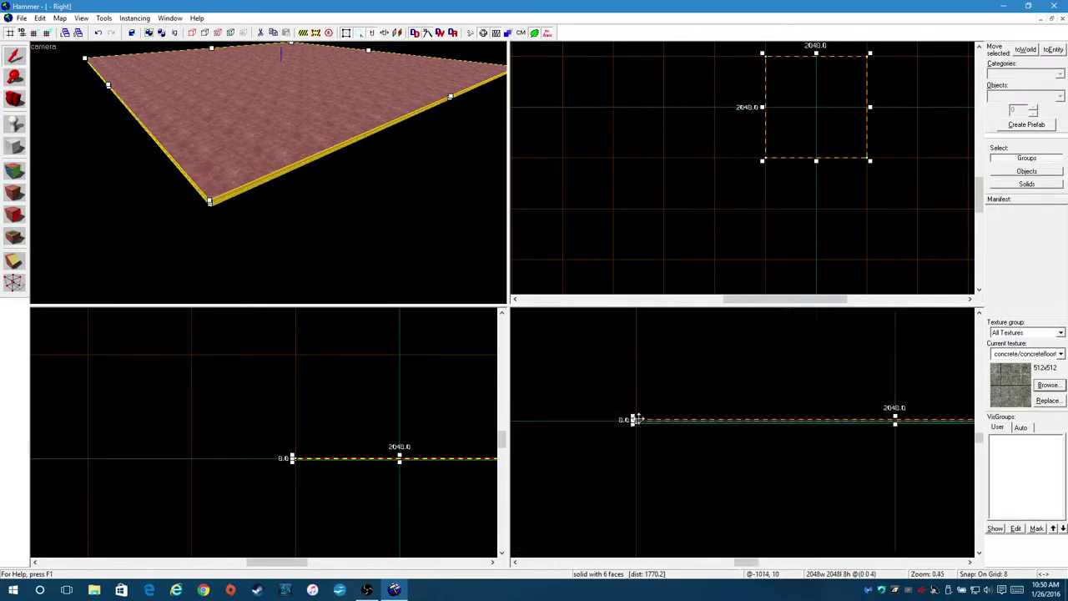
pyautogui.scroll(-2, 668, 455)
pyautogui.scroll(-2, 272, 457)
pyautogui.scroll(2, 417, 455)
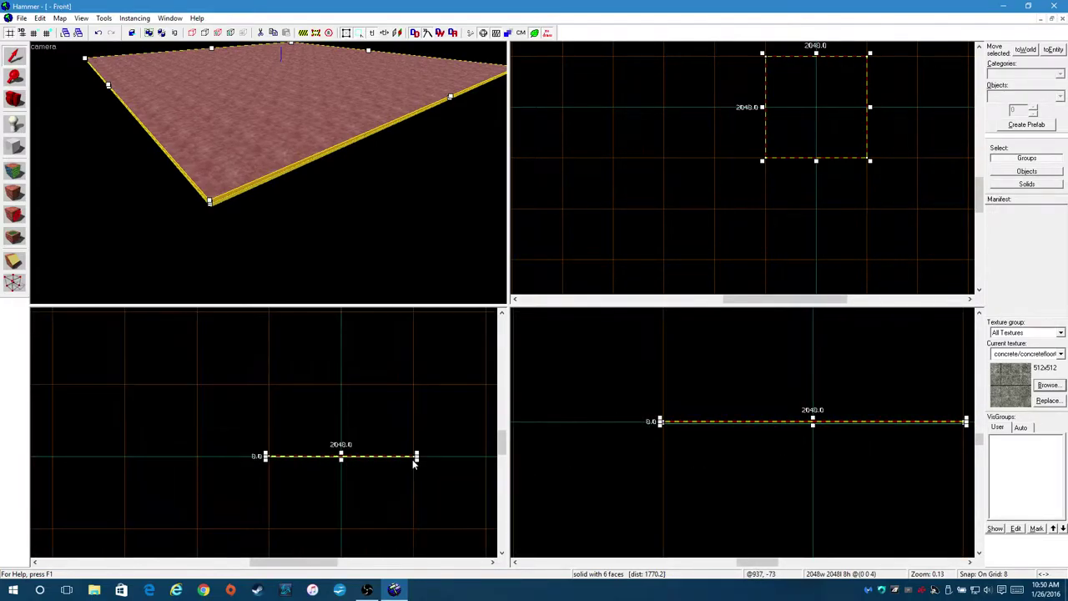
pyautogui.moveTo(417, 457); pyautogui.dragTo(161, 458)
pyautogui.scroll(3, 167, 456)
pyautogui.scroll(10, 167, 445)
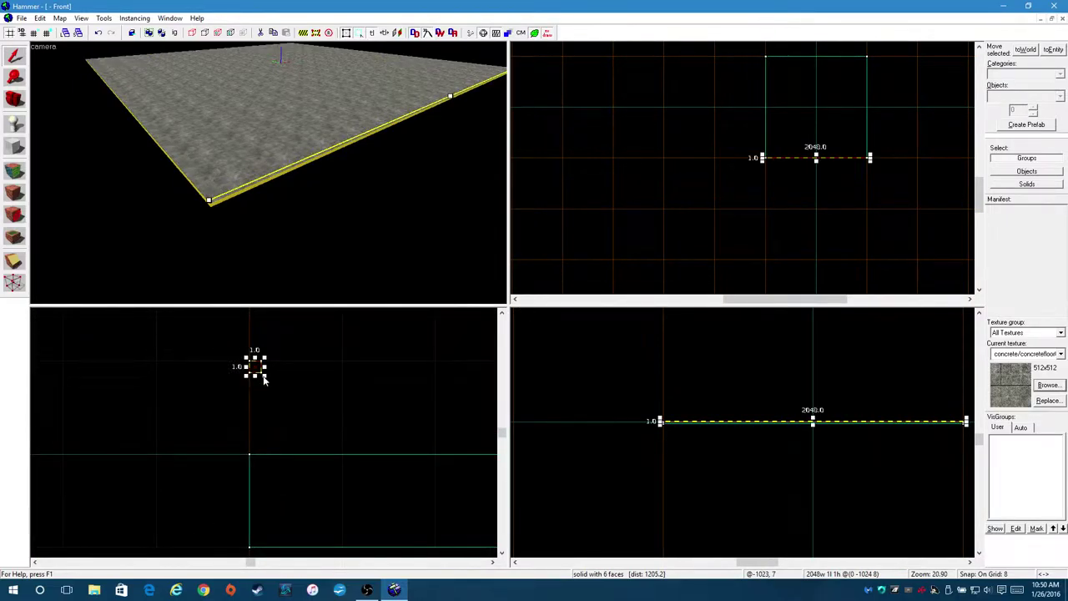
pyautogui.moveTo(264, 380); pyautogui.dragTo(345, 456)
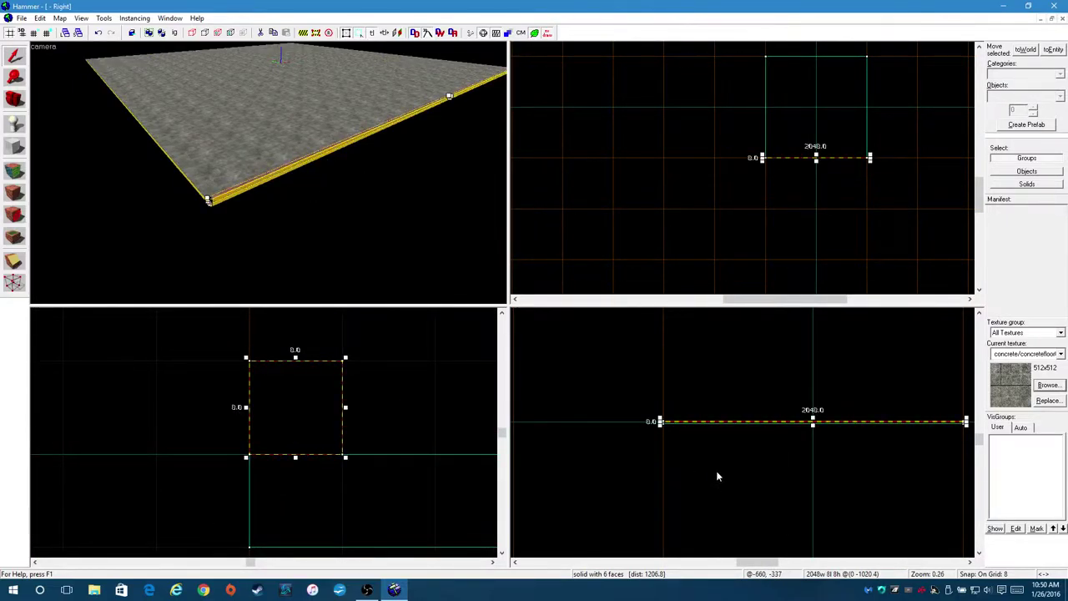
# Raise the block to 304 units tall, forming a 2048 × 8 × 304 wall.
pyautogui.moveTo(813, 419); pyautogui.dragTo(840, 375)
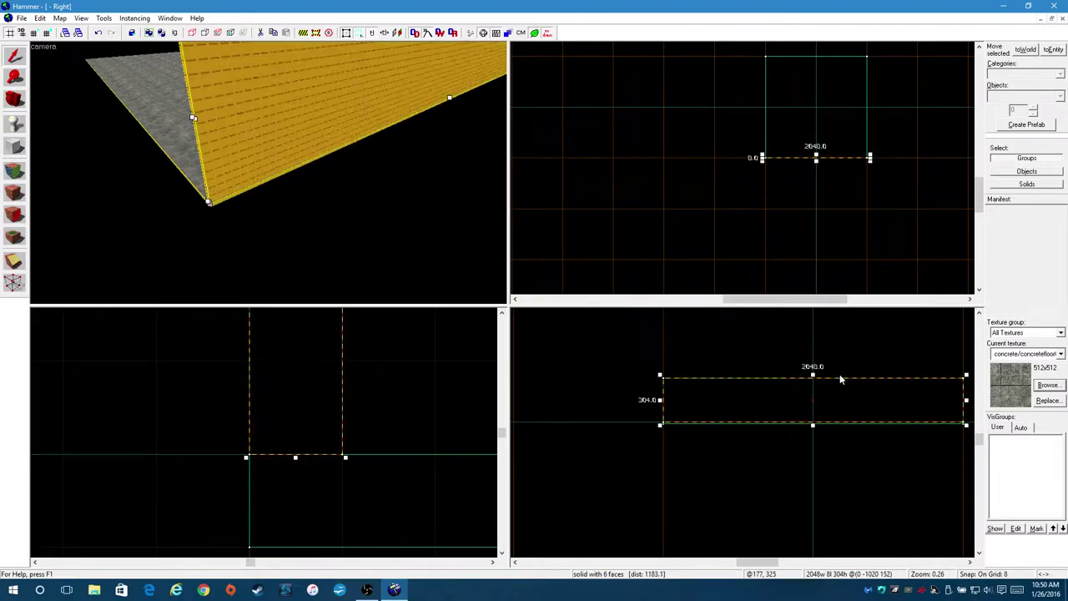
pyautogui.scroll(-10, 286, 396)
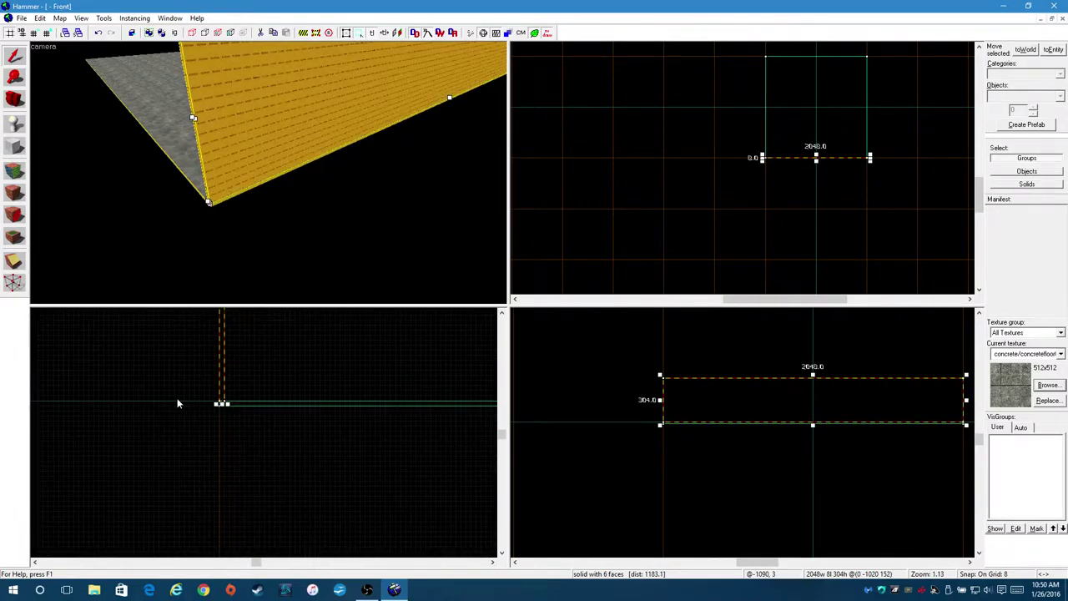
pyautogui.scroll(2, 258, 398)
pyautogui.scroll(-2, 461, 351)
pyautogui.scroll(-4, 248, 381)
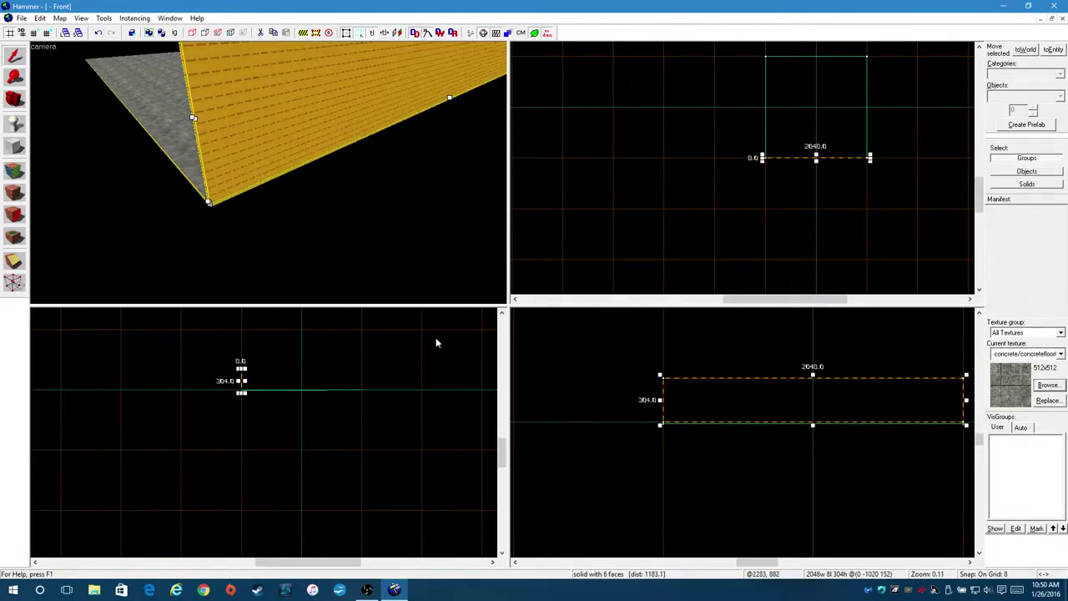
pyautogui.scroll(3, 425, 349)
pyautogui.scroll(1, 62, 409)
pyautogui.scroll(2, 137, 427)
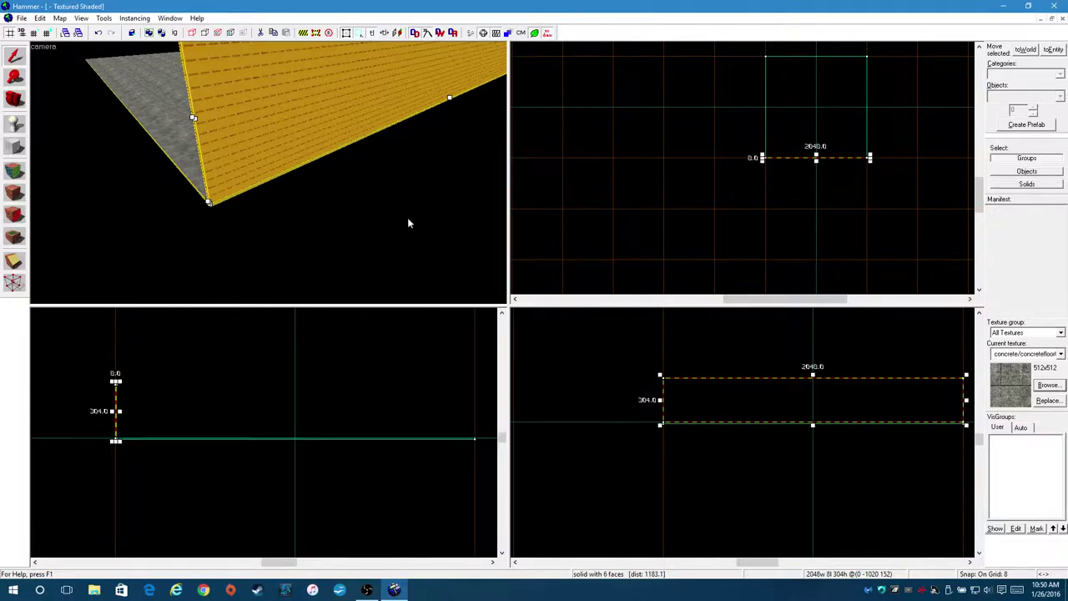
# Level the 3D view across the floor and select the brick wall.
pyautogui.click(13, 98)
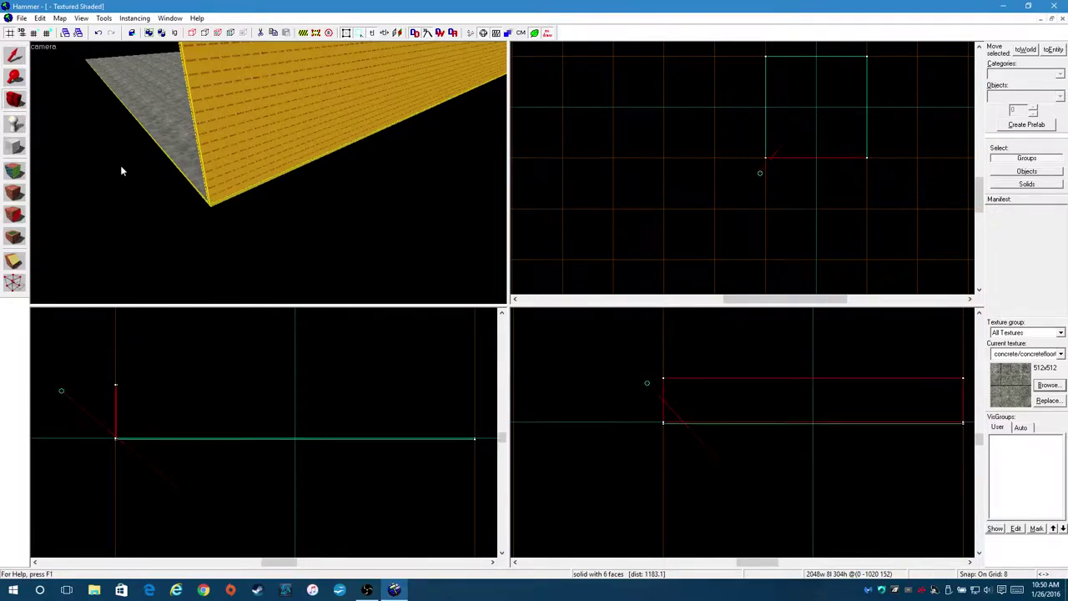
pyautogui.moveTo(143, 178); pyautogui.dragTo(377, 157)
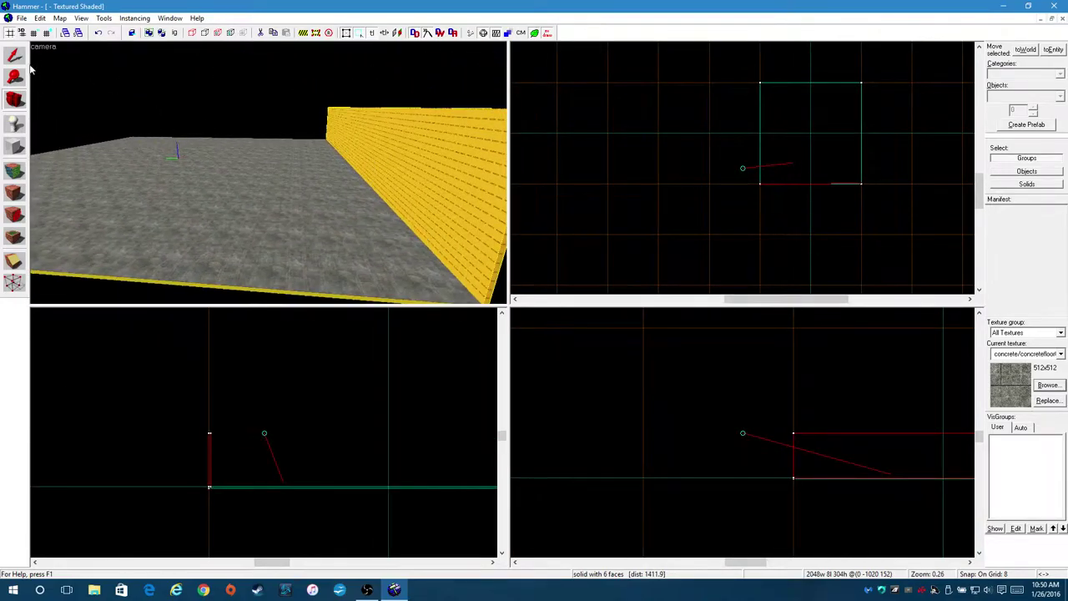
pyautogui.click(14, 55)
pyautogui.click(378, 171)
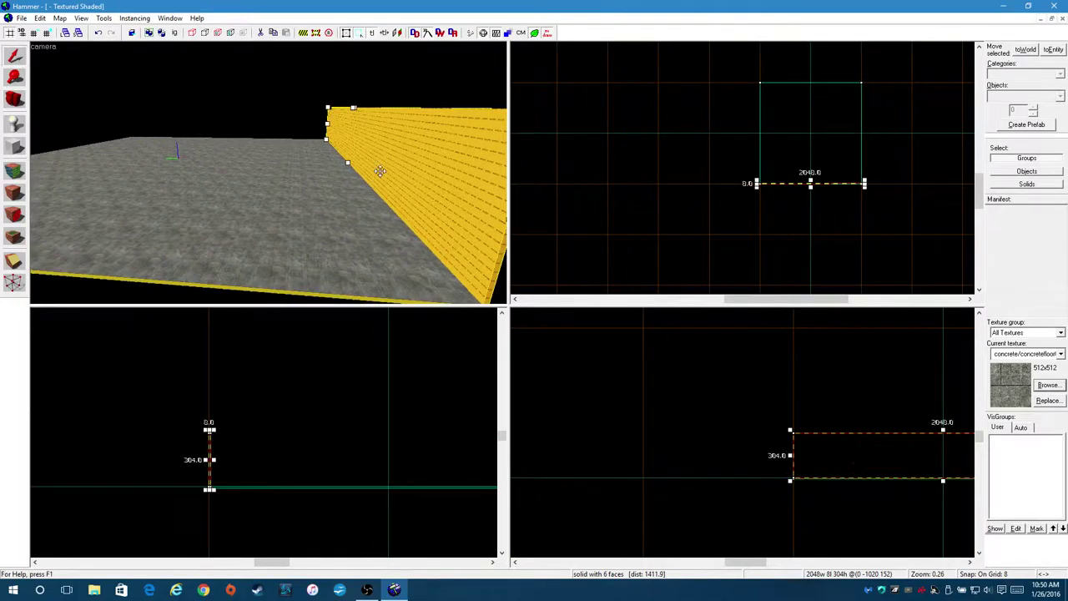
pyautogui.click(440, 155)
pyautogui.click(414, 140)
# Clone the wall alongside the original, then reposition the 3D camera to view both.
pyautogui.moveTo(425, 154); pyautogui.dragTo(432, 100)
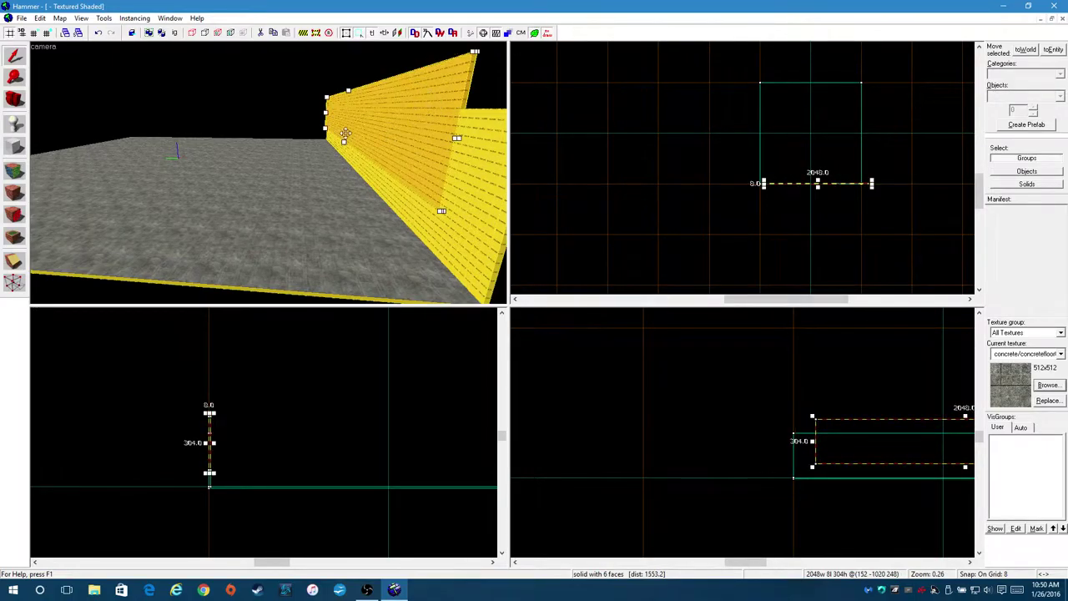
pyautogui.press('d')
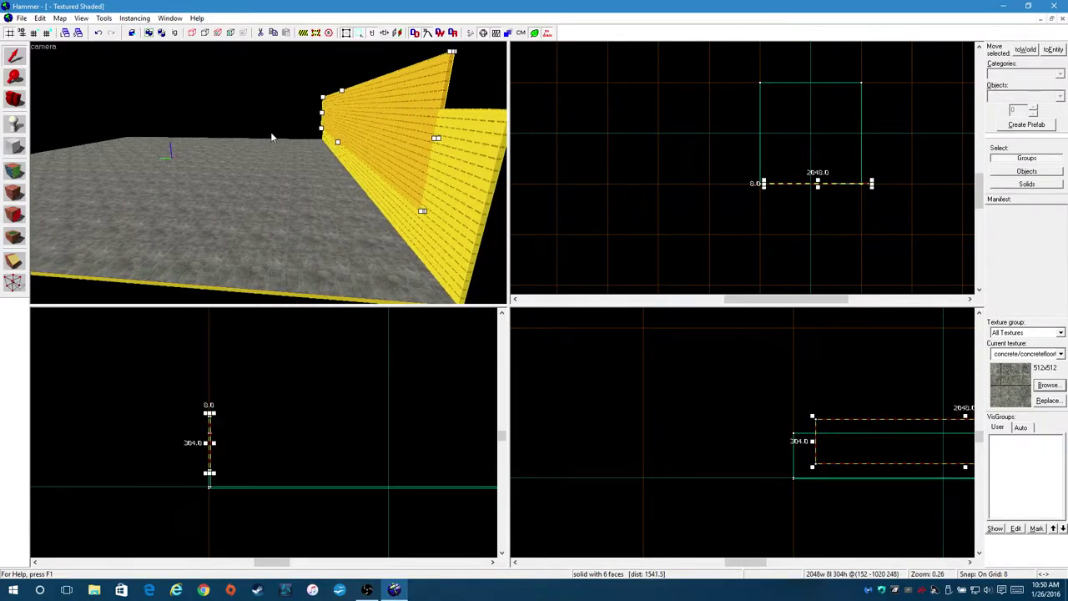
pyautogui.press('a')
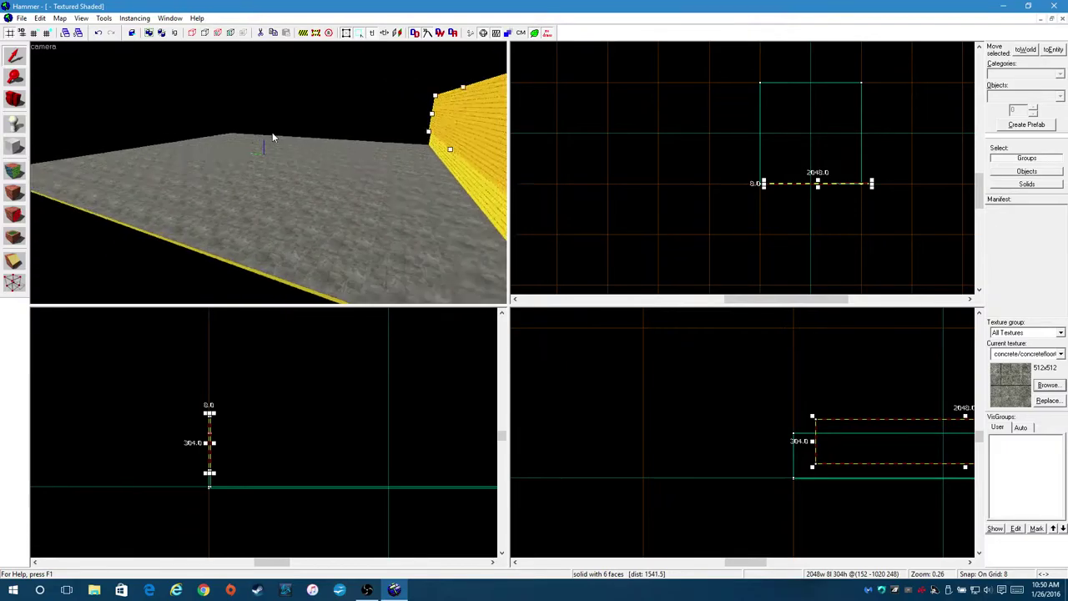
pyautogui.press('s')
pyautogui.press('w')
pyautogui.press('s')
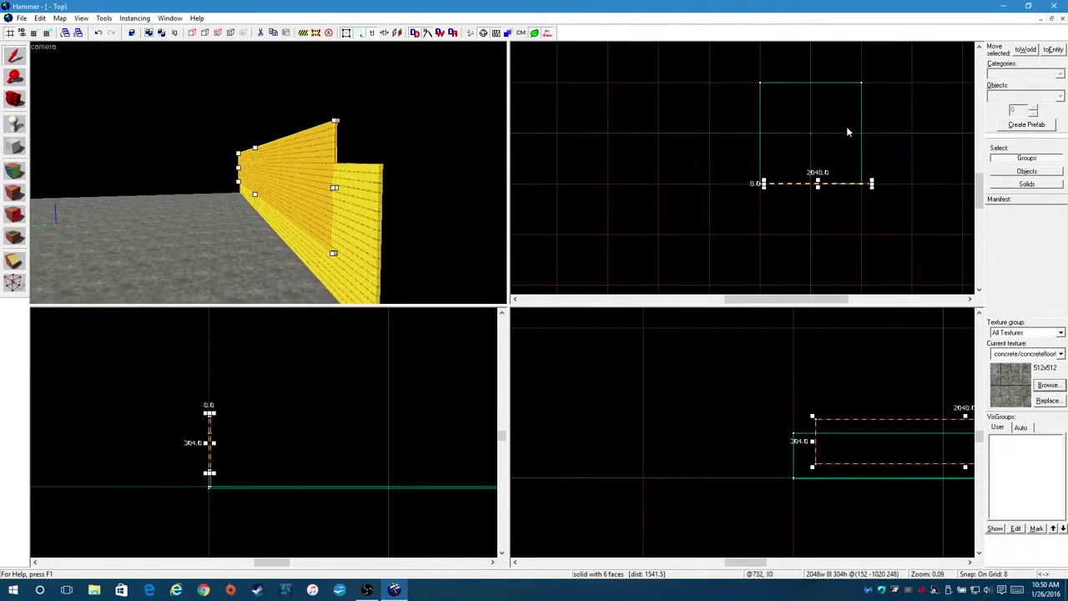
pyautogui.scroll(3, 868, 109)
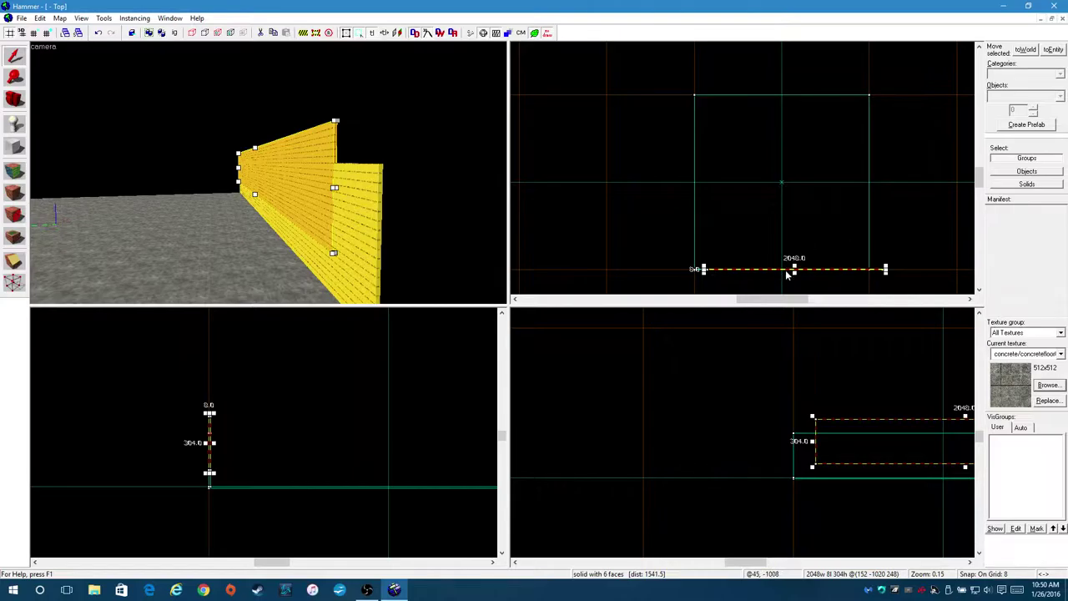
# Select the copied wall and stretch its depth to 1600 units in the Top view.
pyautogui.moveTo(787, 276)
pyautogui.mouseDown()
pyautogui.moveTo(790, 206)
pyautogui.moveTo(779, 264)
pyautogui.mouseUp()
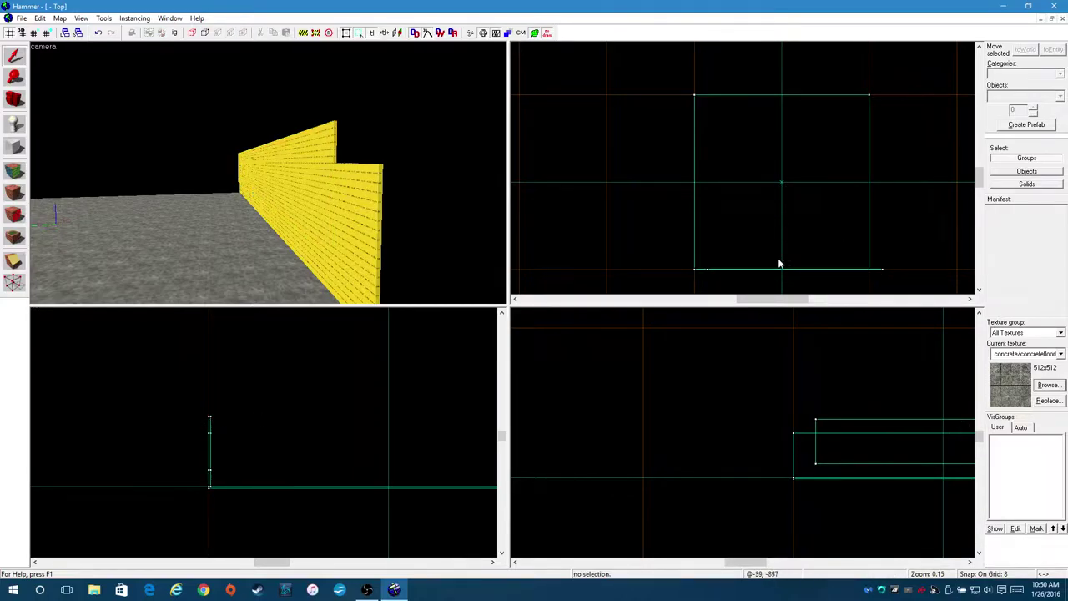
pyautogui.click(247, 155)
pyautogui.scroll(2, 829, 283)
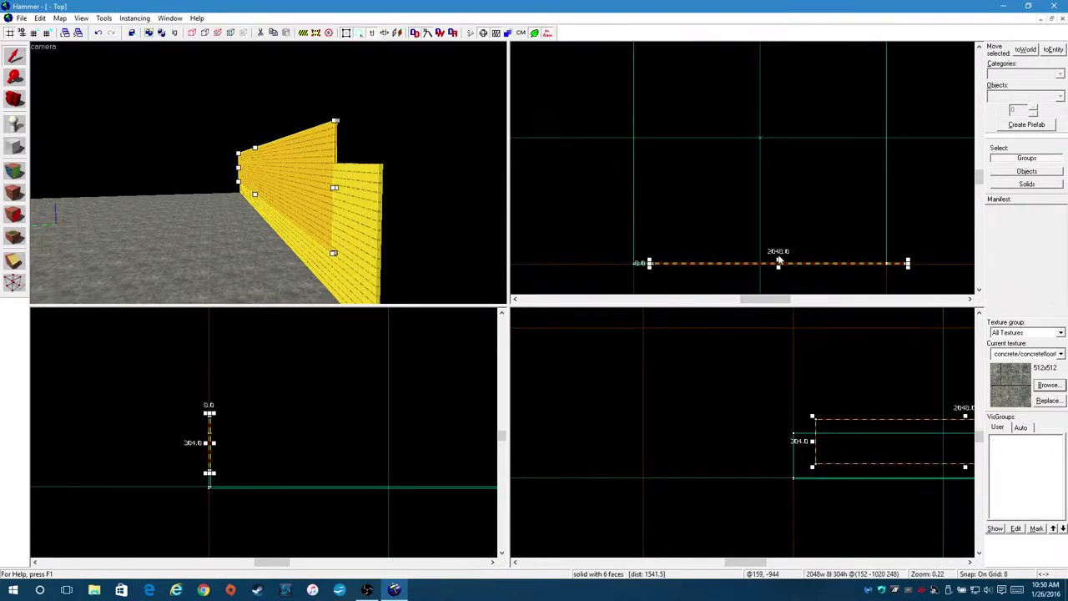
pyautogui.moveTo(779, 264); pyautogui.dragTo(793, 126)
pyautogui.scroll(-3, 795, 205)
# Move the copy to the far side and thin it to 8 units, centred at (0 1020 248).
pyautogui.moveTo(783, 224); pyautogui.dragTo(783, 171)
pyautogui.scroll(2, 769, 146)
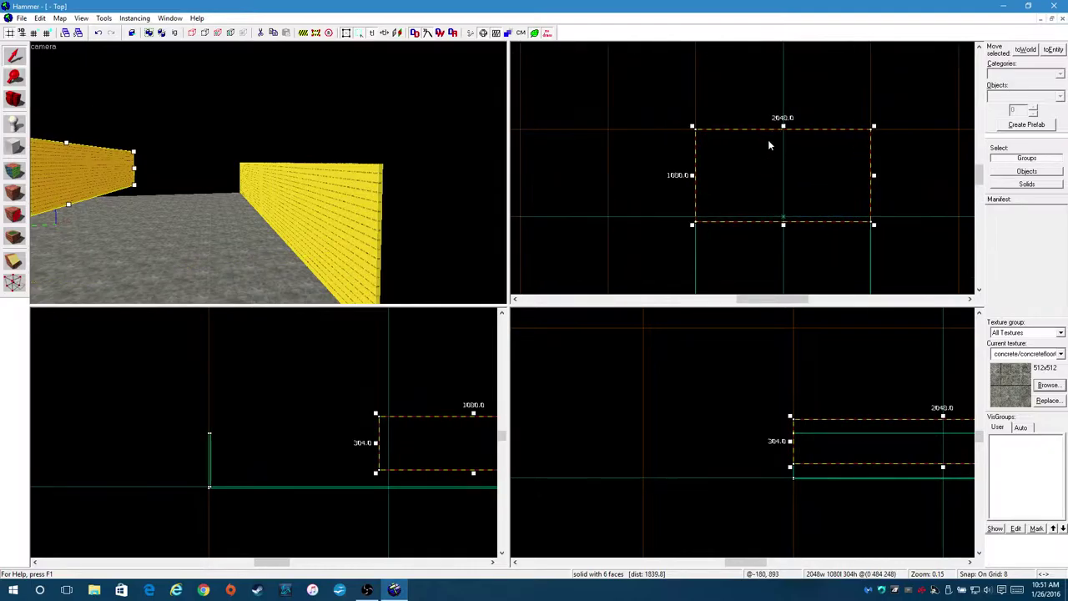
pyautogui.moveTo(784, 228); pyautogui.dragTo(790, 132)
pyautogui.scroll(5, 797, 172)
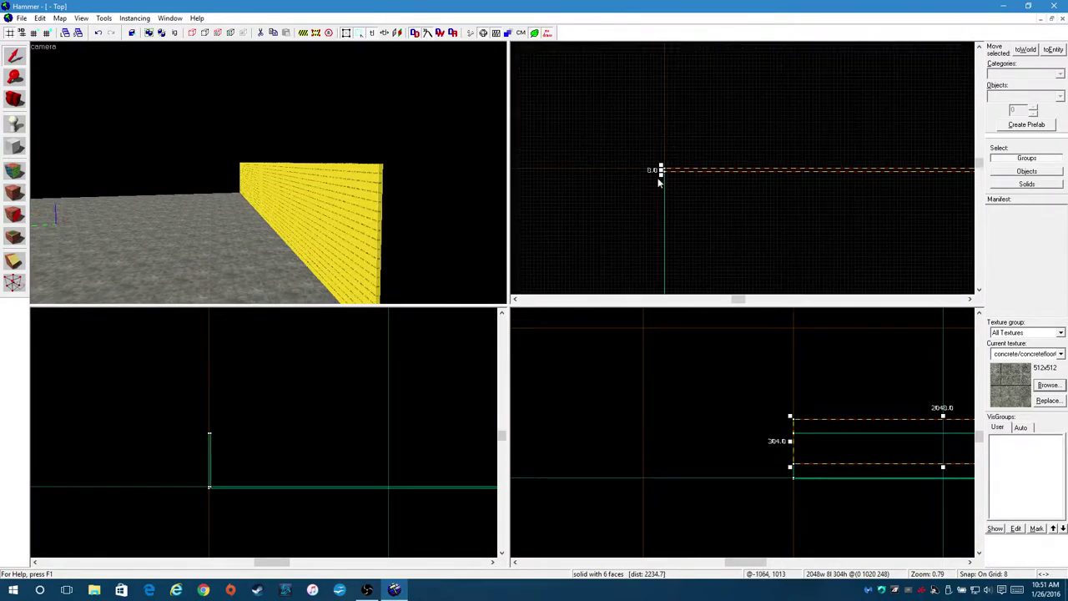
pyautogui.scroll(-10, 697, 200)
pyautogui.scroll(3, 723, 158)
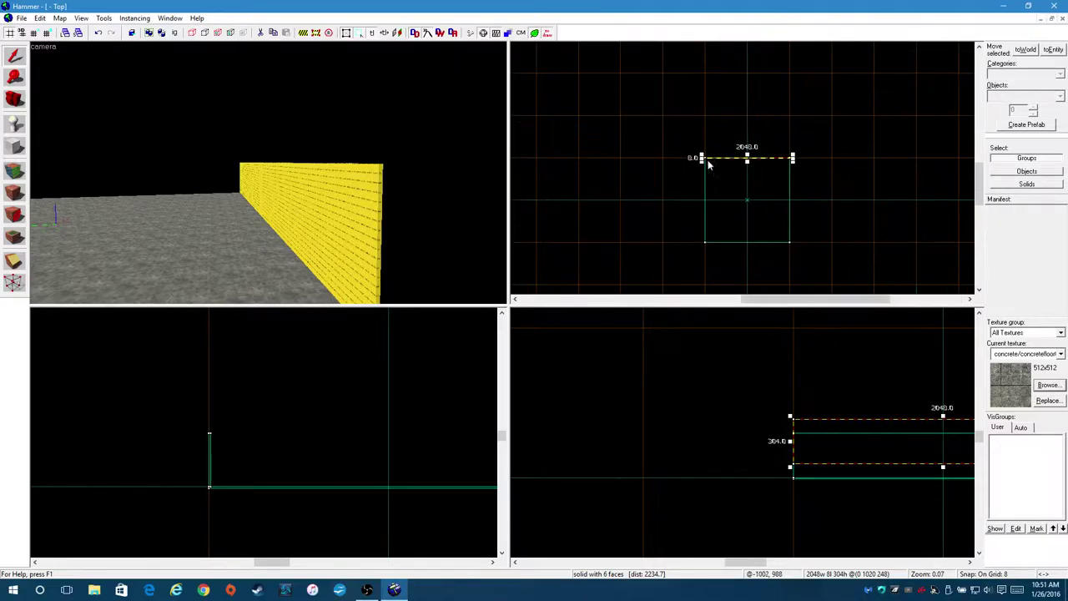
pyautogui.click(105, 18)
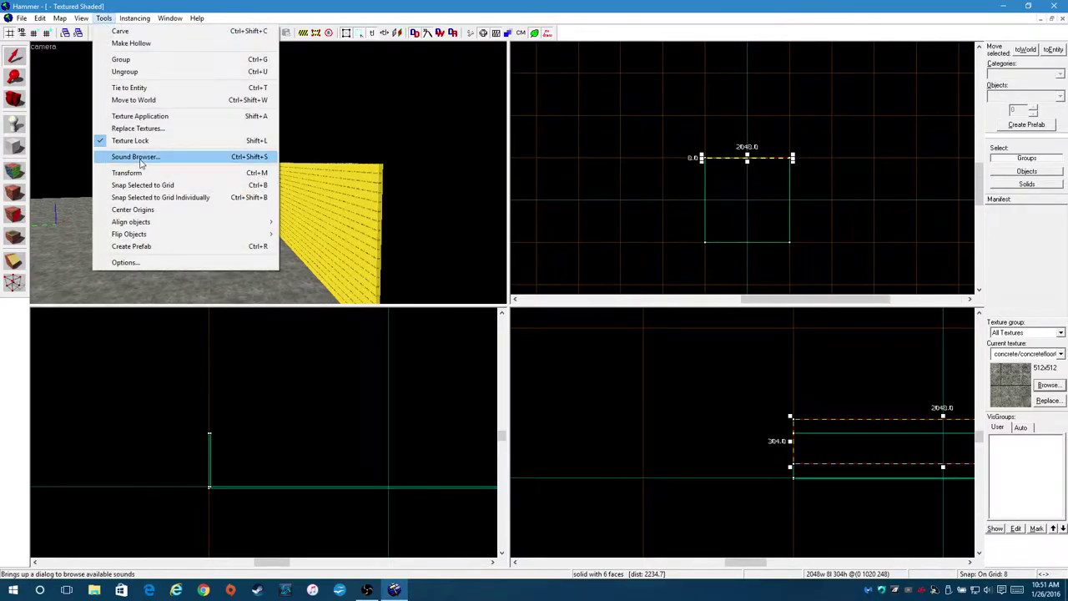
# Set the 2D views' grid to highlight every 8 grid lines in Hammer's options.
pyautogui.click(126, 262)
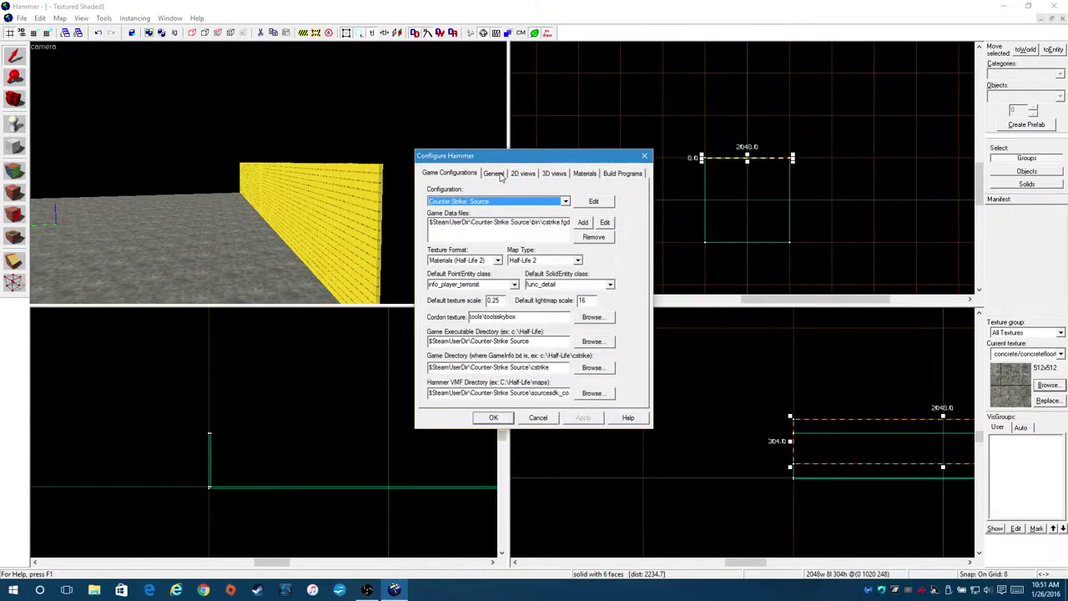
pyautogui.click(523, 174)
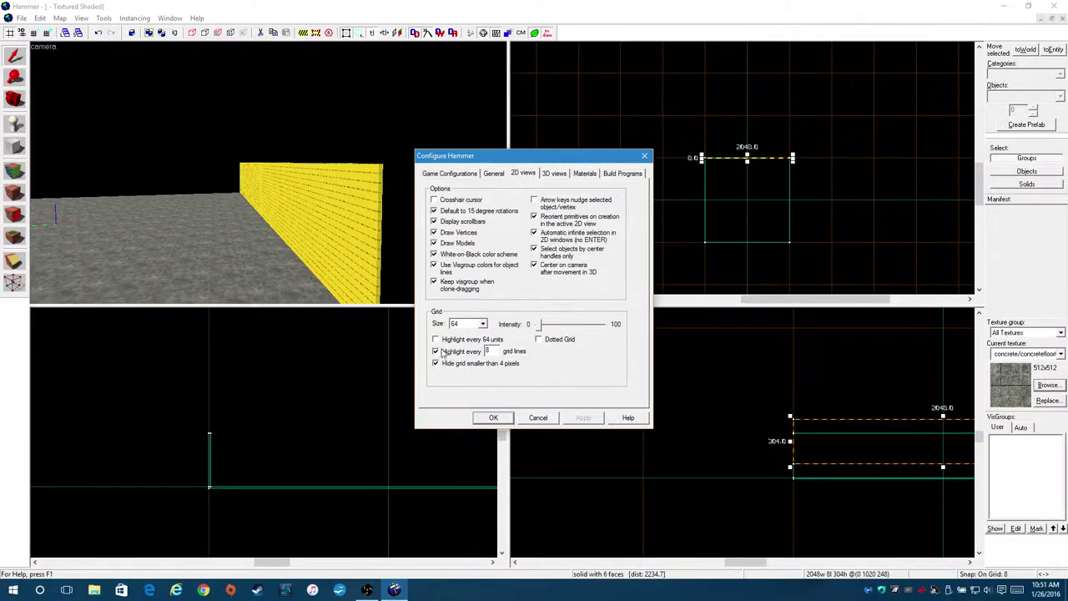
pyautogui.click(494, 417)
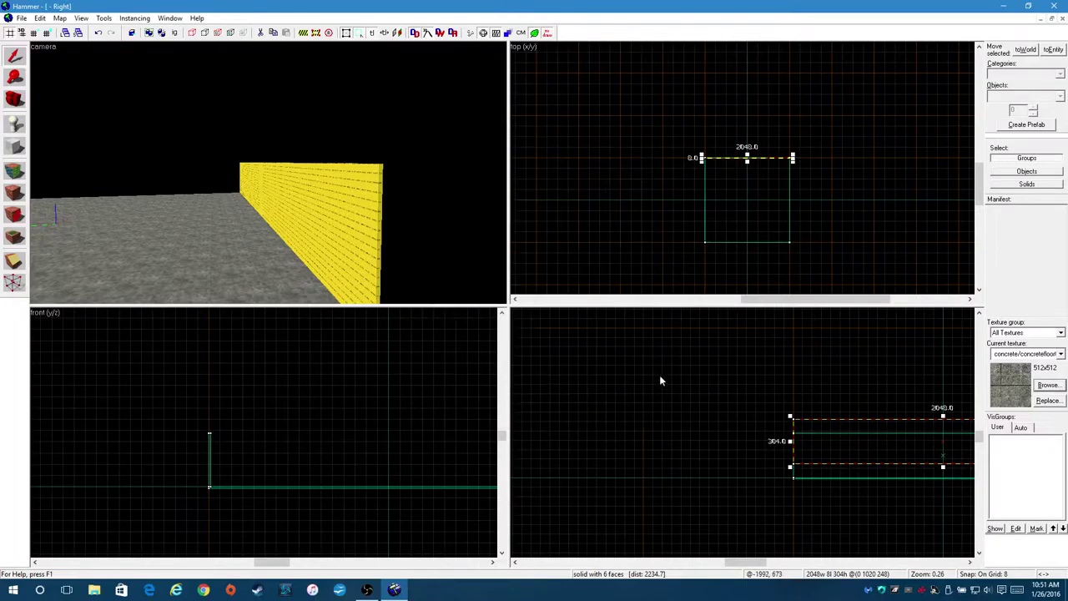
# Clone the far wall offset by 8 units in the Top view.
pyautogui.scroll(2, 812, 224)
pyautogui.scroll(3, 807, 231)
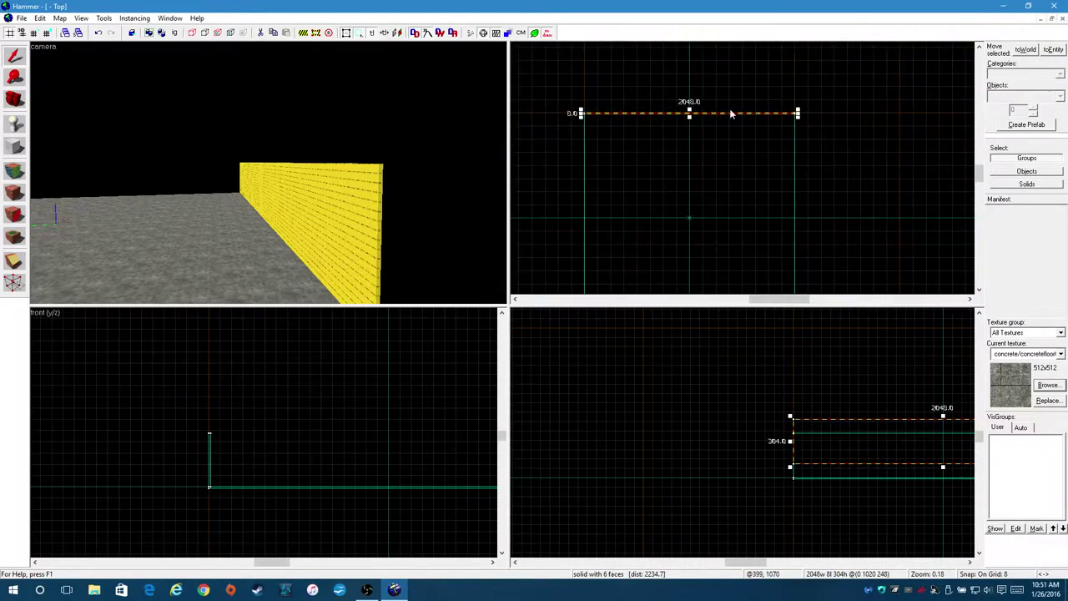
pyautogui.scroll(10, 596, 127)
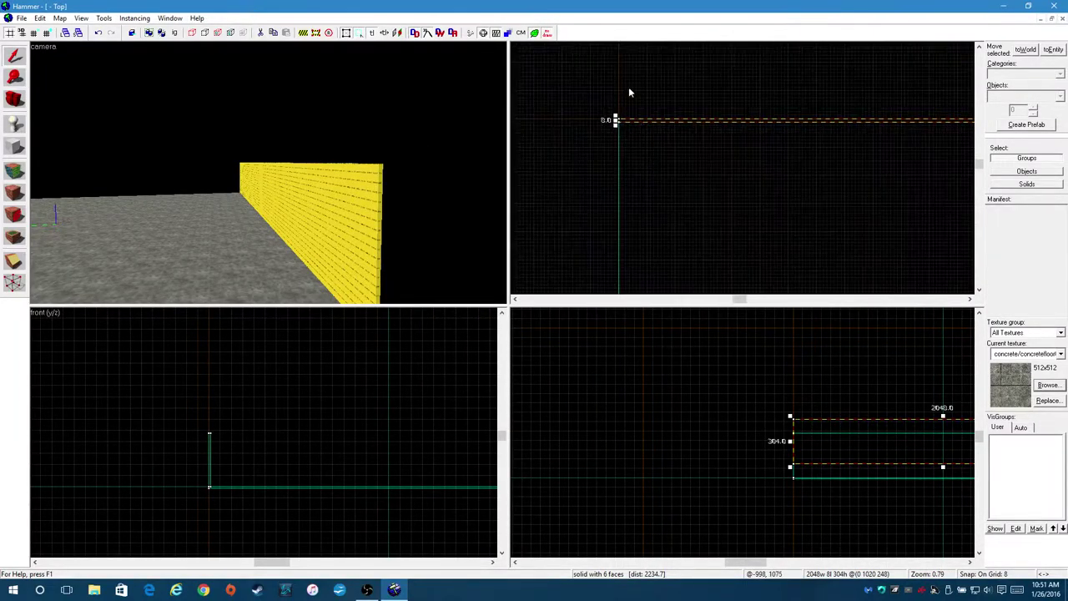
pyautogui.moveTo(643, 173); pyautogui.dragTo(641, 186)
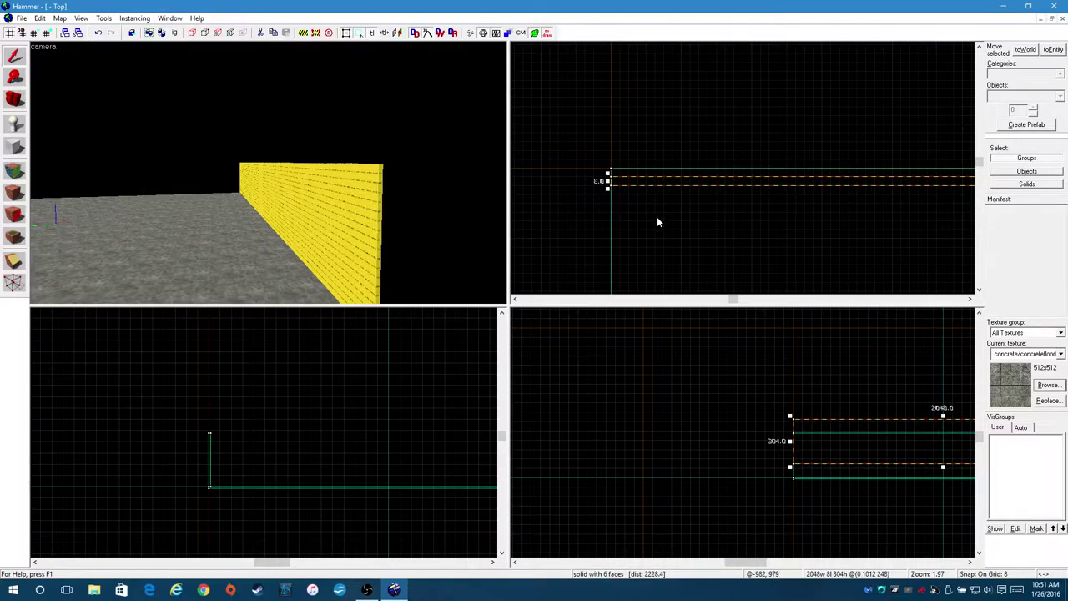
pyautogui.scroll(-10, 656, 215)
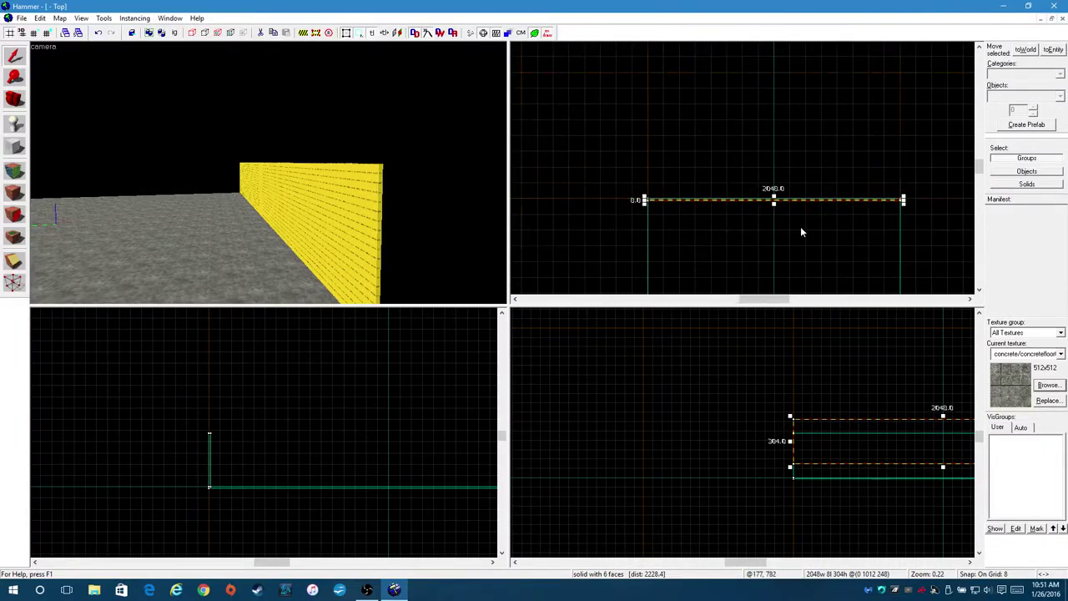
pyautogui.moveTo(904, 202)
pyautogui.mouseDown()
pyautogui.moveTo(684, 219)
pyautogui.moveTo(659, 219)
pyautogui.moveTo(656, 209)
pyautogui.mouseUp()
pyautogui.scroll(14, 641, 186)
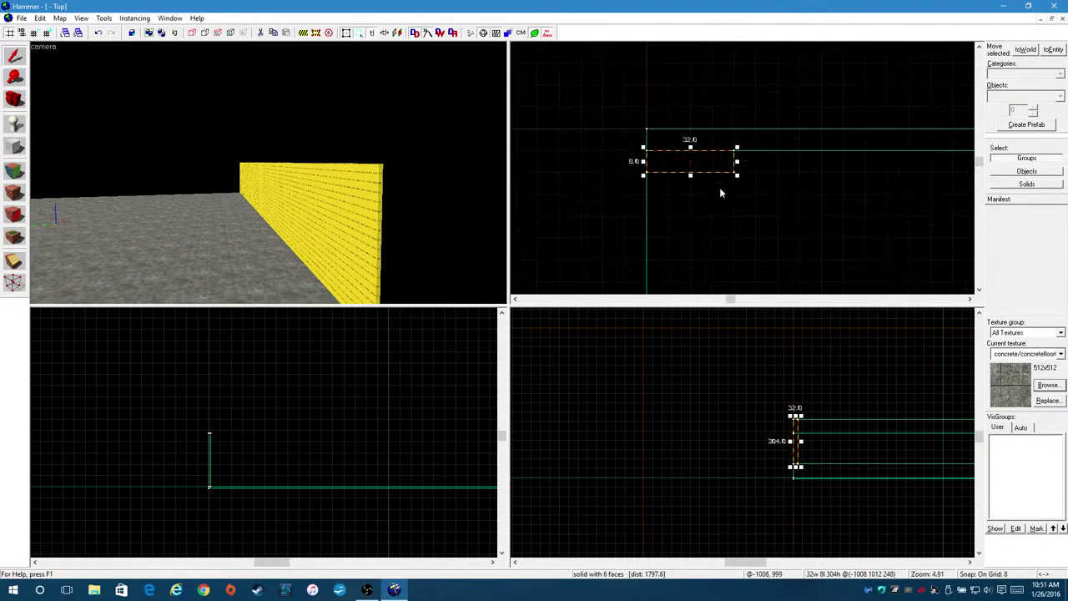
pyautogui.moveTo(735, 164)
pyautogui.mouseDown()
pyautogui.moveTo(672, 171)
pyautogui.moveTo(658, 262)
pyautogui.mouseUp()
pyautogui.scroll(-13, 657, 262)
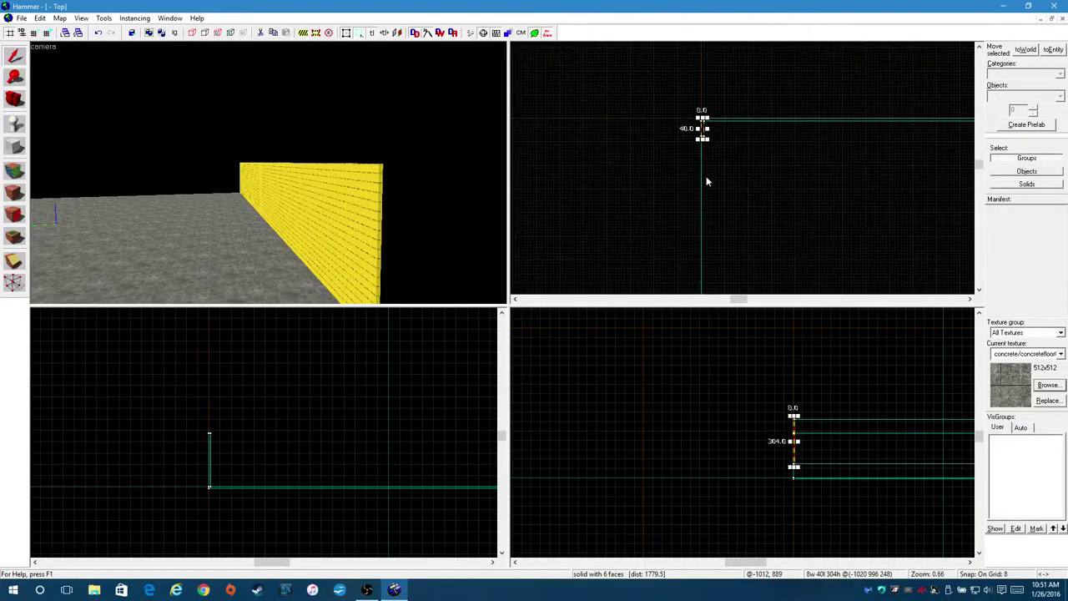
pyautogui.scroll(-3, 610, 103)
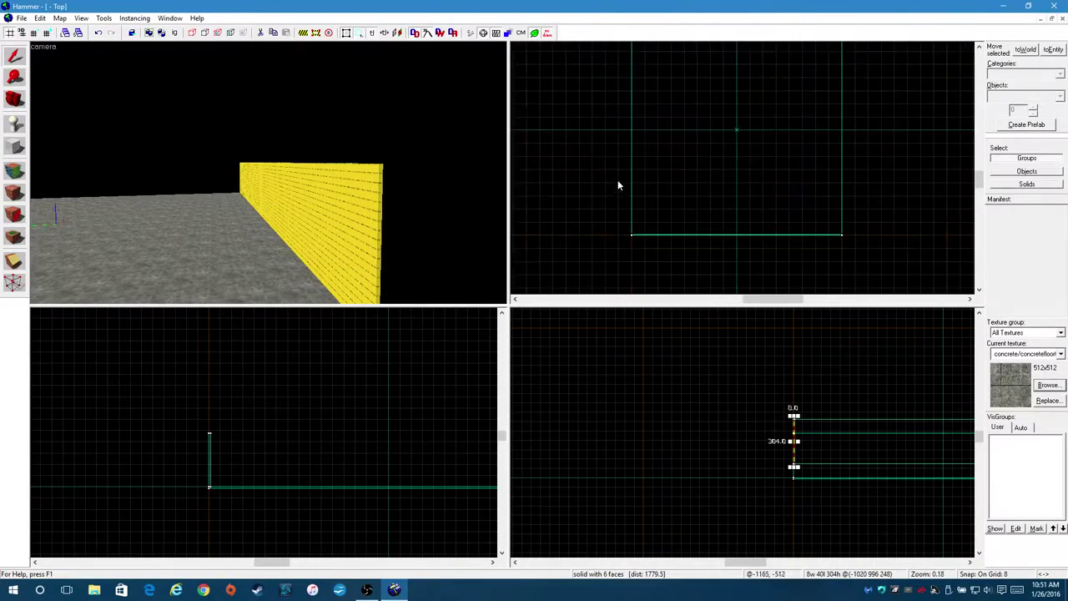
# Extend the side wall to 1176 units long and drop it to floor level.
pyautogui.moveTo(649, 81); pyautogui.dragTo(661, 250)
pyautogui.scroll(5, 665, 273)
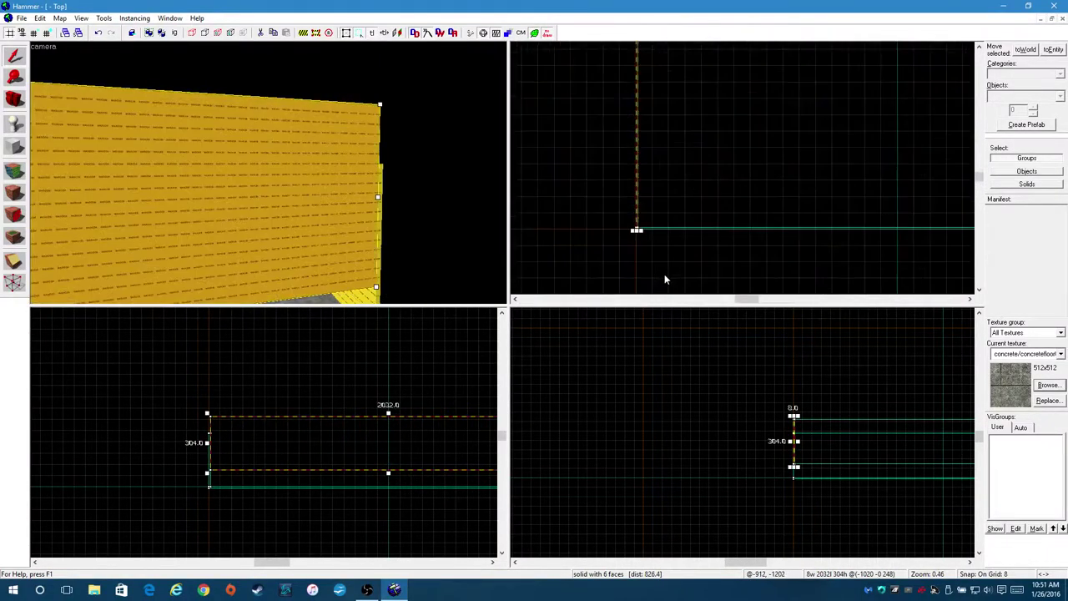
pyautogui.scroll(9, 654, 233)
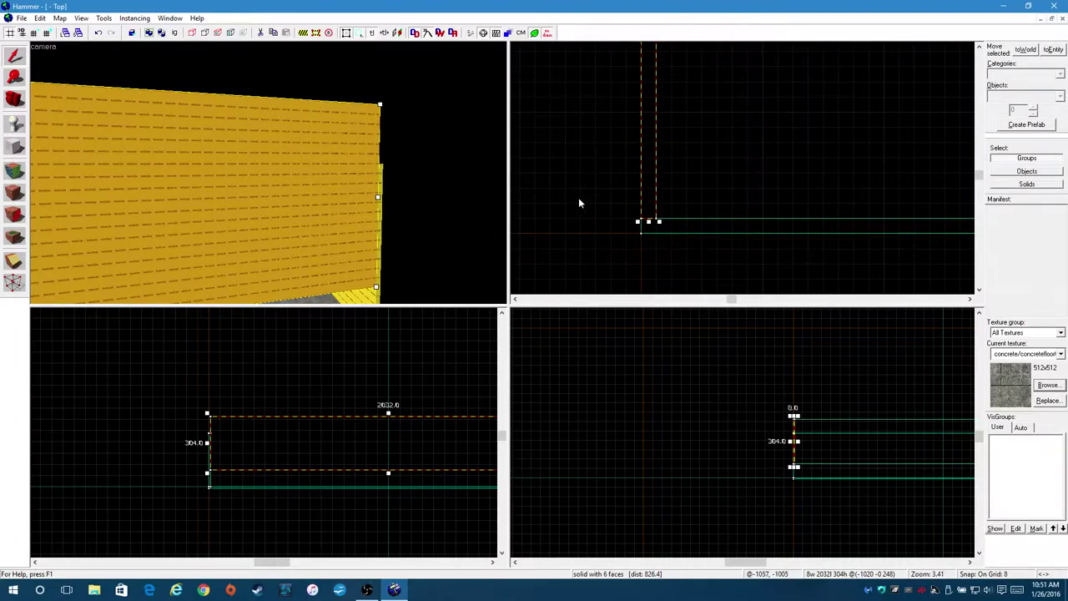
pyautogui.scroll(3, 396, 484)
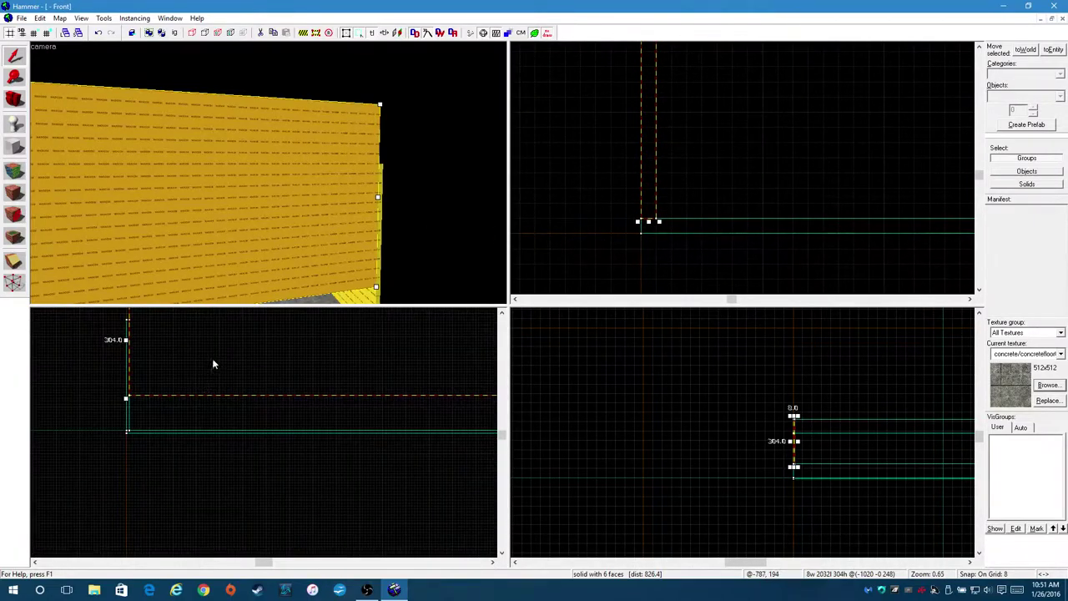
pyautogui.moveTo(212, 360); pyautogui.dragTo(215, 396)
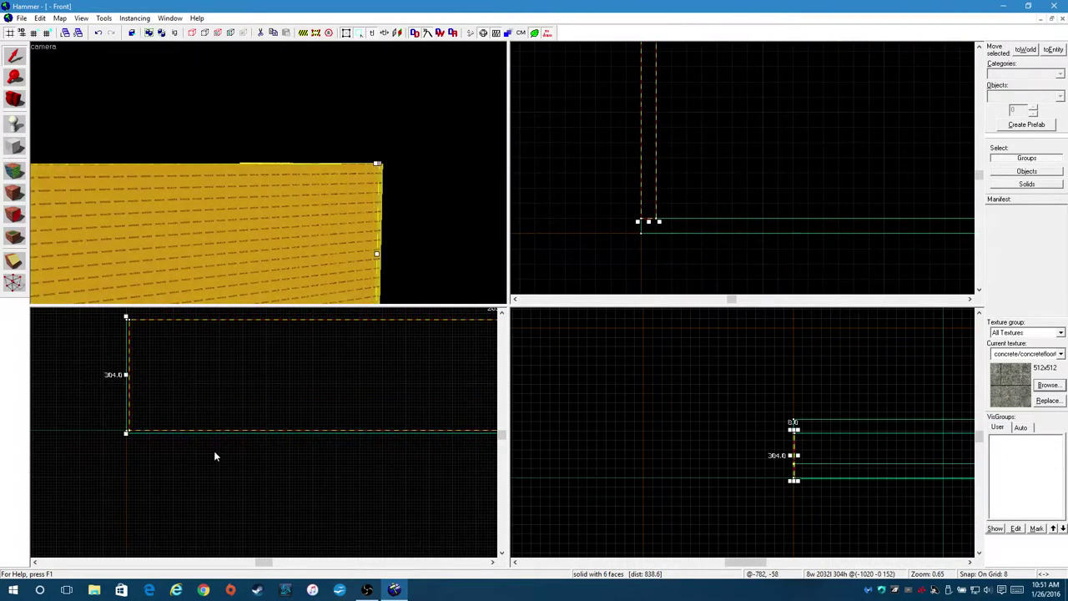
pyautogui.click(217, 446)
# Free-look around the 3D view to check the walls against the floor.
pyautogui.click(14, 98)
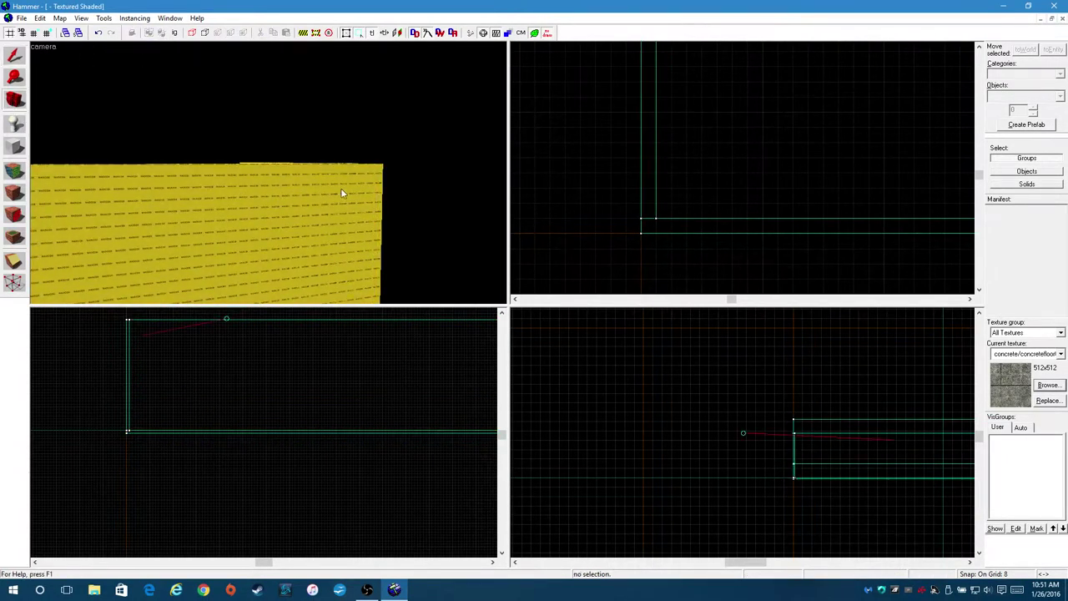
pyautogui.press('z')
pyautogui.moveTo(268, 172)
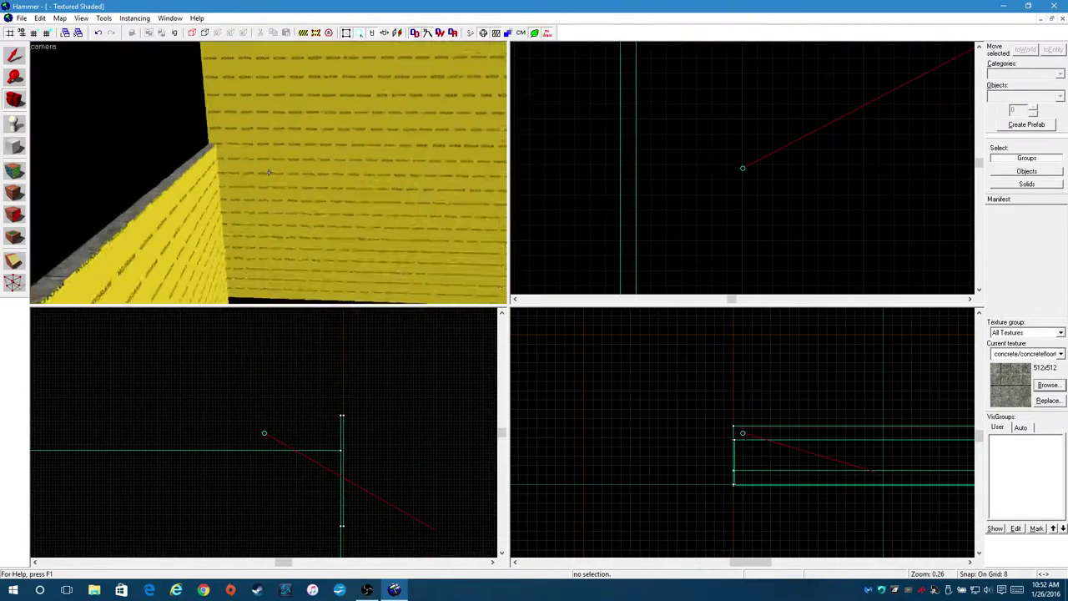
pyautogui.press('z')
# Lower the yellow far wall onto the floor at (0 1020 152).
pyautogui.click(13, 55)
pyautogui.click(250, 137)
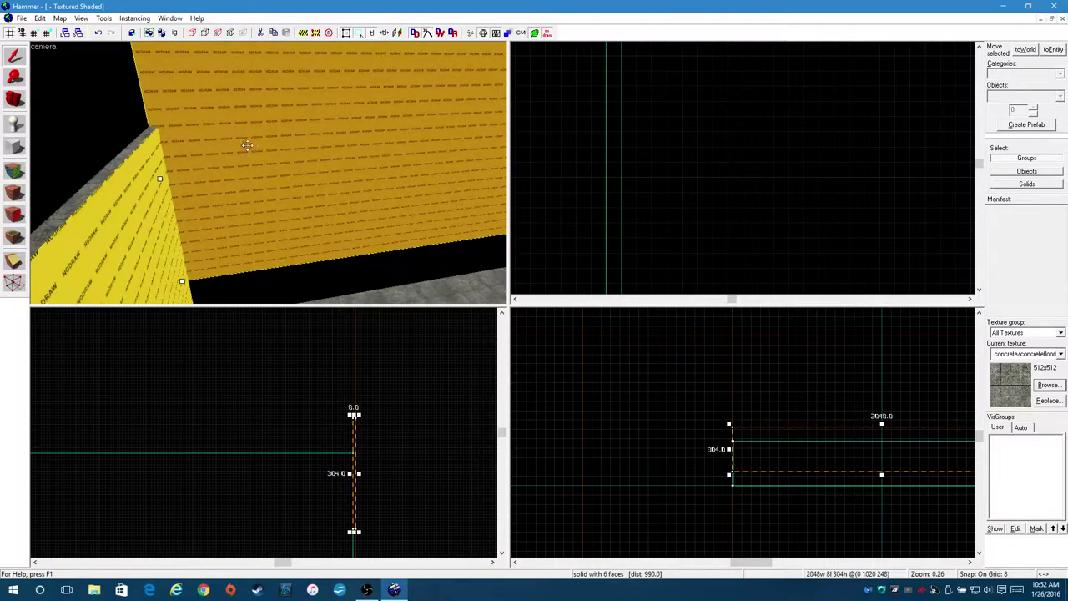
pyautogui.scroll(-2, 289, 441)
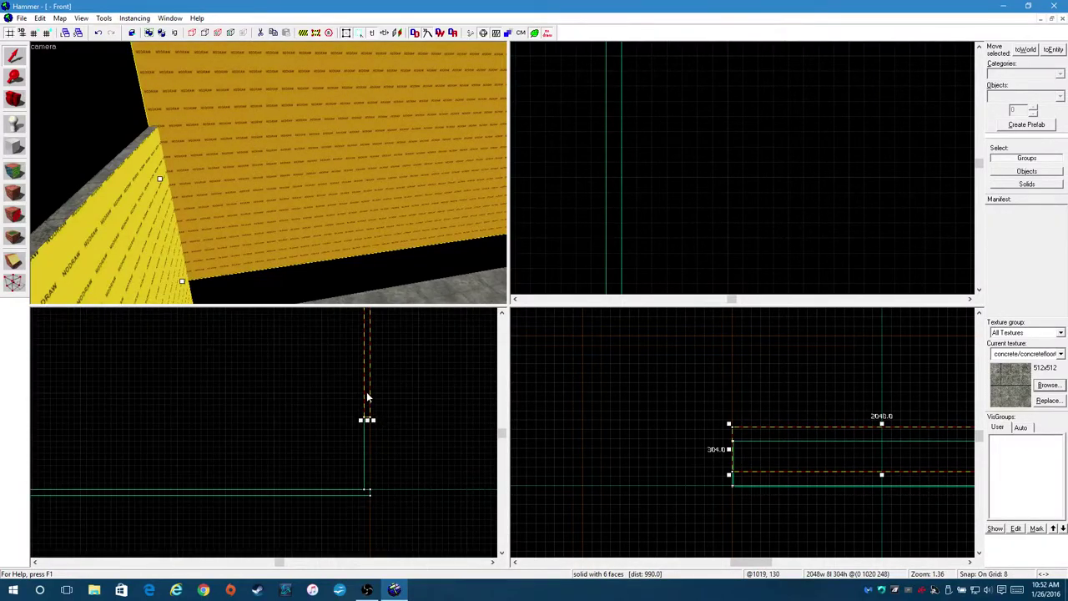
pyautogui.moveTo(367, 397); pyautogui.dragTo(364, 482)
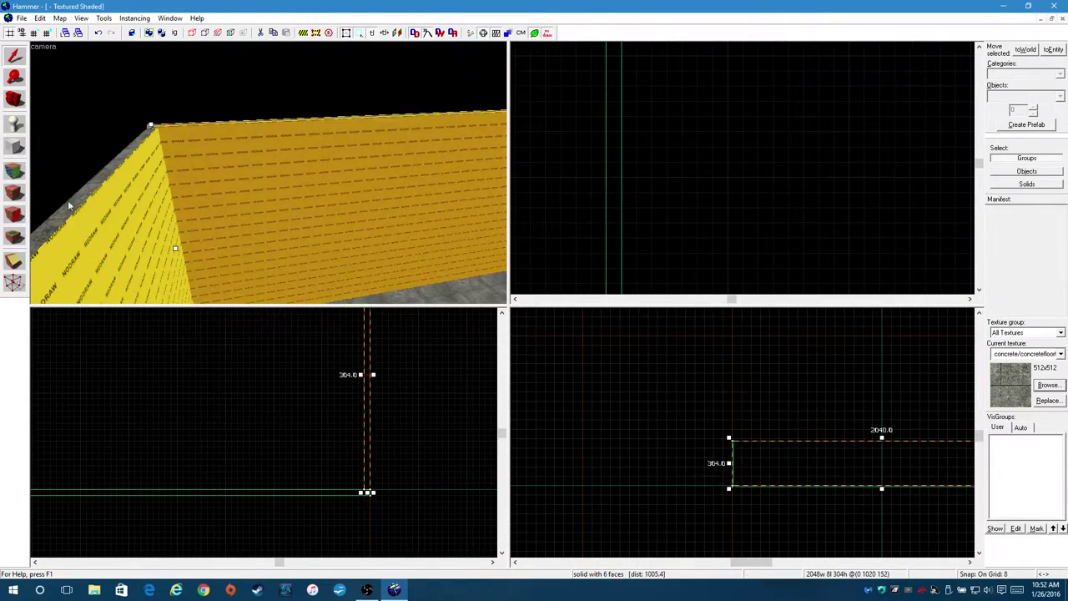
pyautogui.click(14, 98)
pyautogui.moveTo(250, 167); pyautogui.dragTo(269, 173)
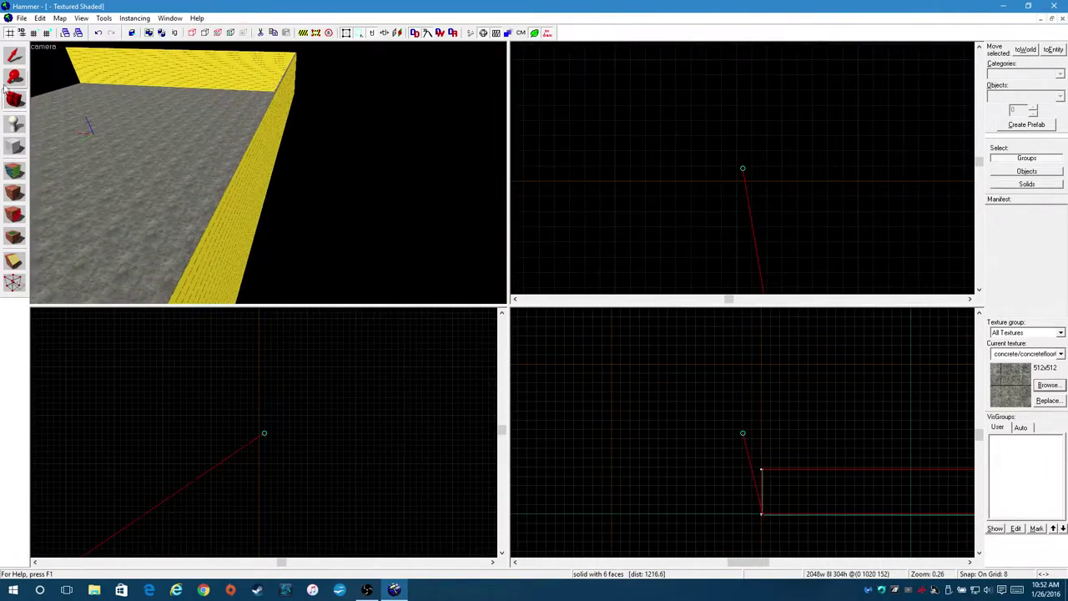
# Select the side wall and drag it toward the floor's opposite end in the Right view.
pyautogui.click(12, 58)
pyautogui.click(252, 197)
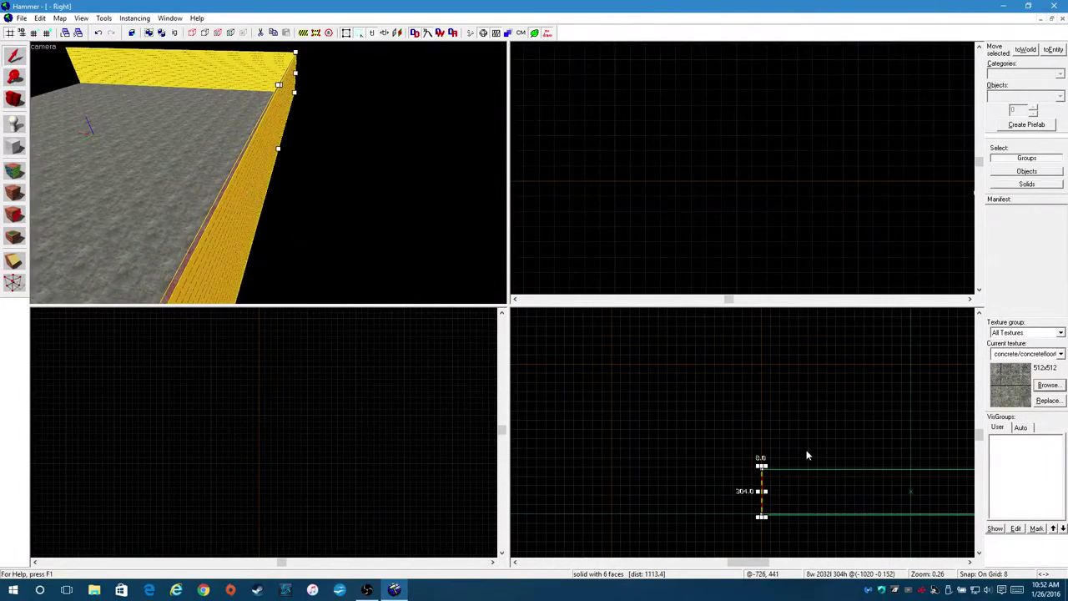
pyautogui.scroll(-1, 715, 439)
pyautogui.scroll(2, 877, 475)
pyautogui.scroll(3, 615, 458)
pyautogui.scroll(2, 546, 436)
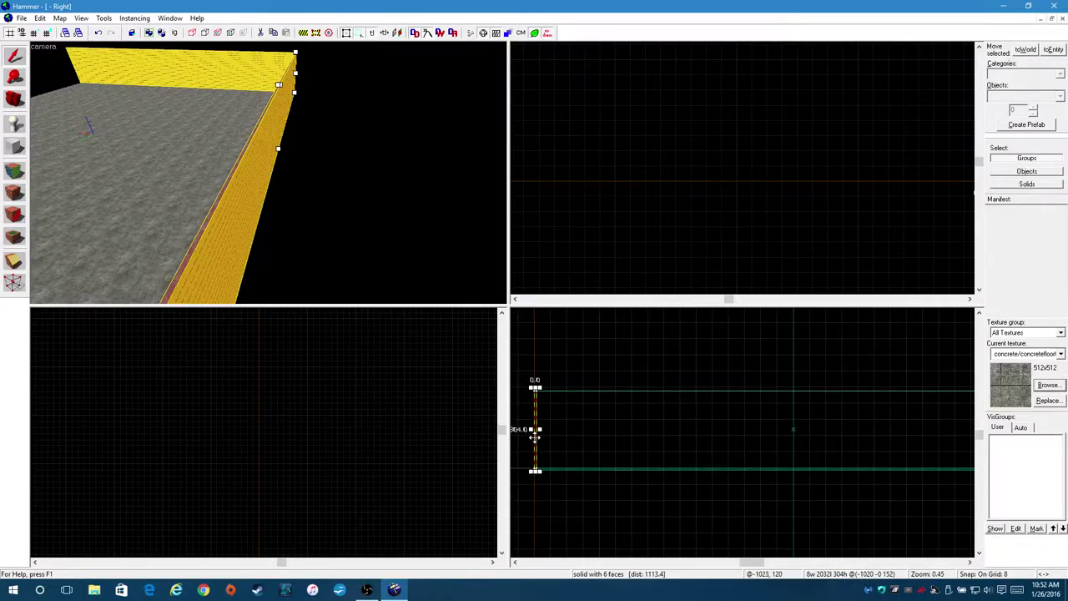
pyautogui.moveTo(534, 431); pyautogui.dragTo(960, 434)
# Line the 8 × 2032 × 304 wall up with the floor's far edge at centre (1020 0 152).
pyautogui.scroll(-5, 734, 376)
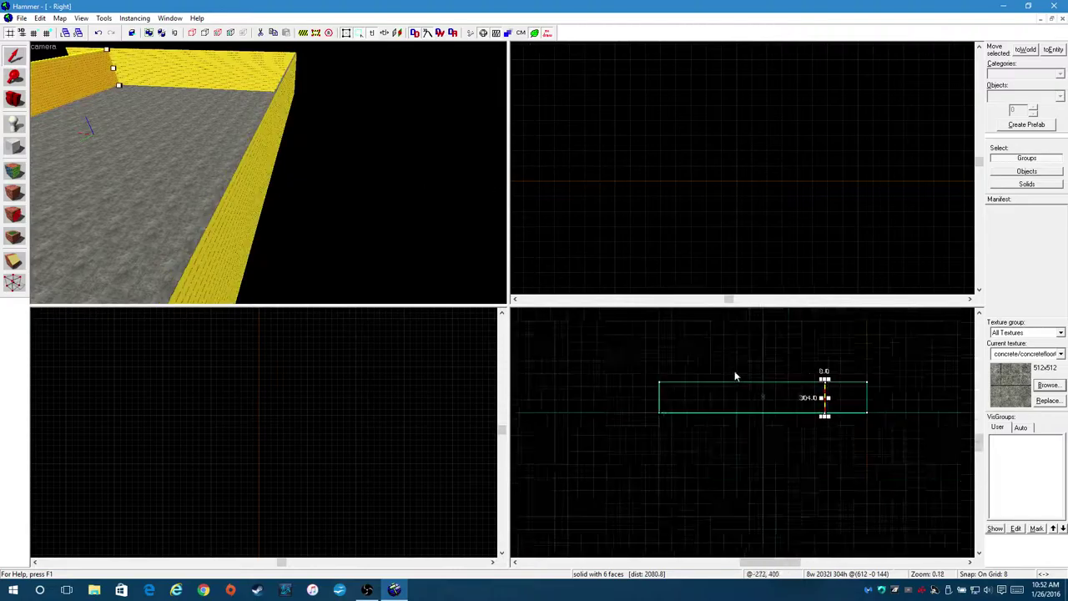
pyautogui.scroll(4, 887, 405)
pyautogui.scroll(3, 826, 401)
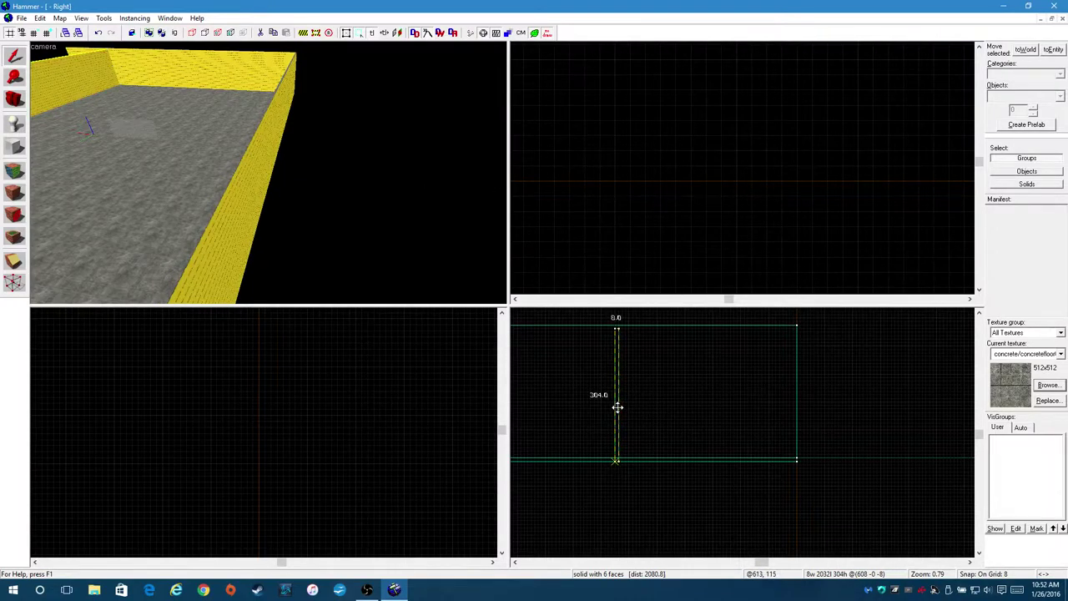
pyautogui.moveTo(617, 405)
pyautogui.mouseDown()
pyautogui.moveTo(804, 401)
pyautogui.moveTo(793, 404)
pyautogui.mouseUp()
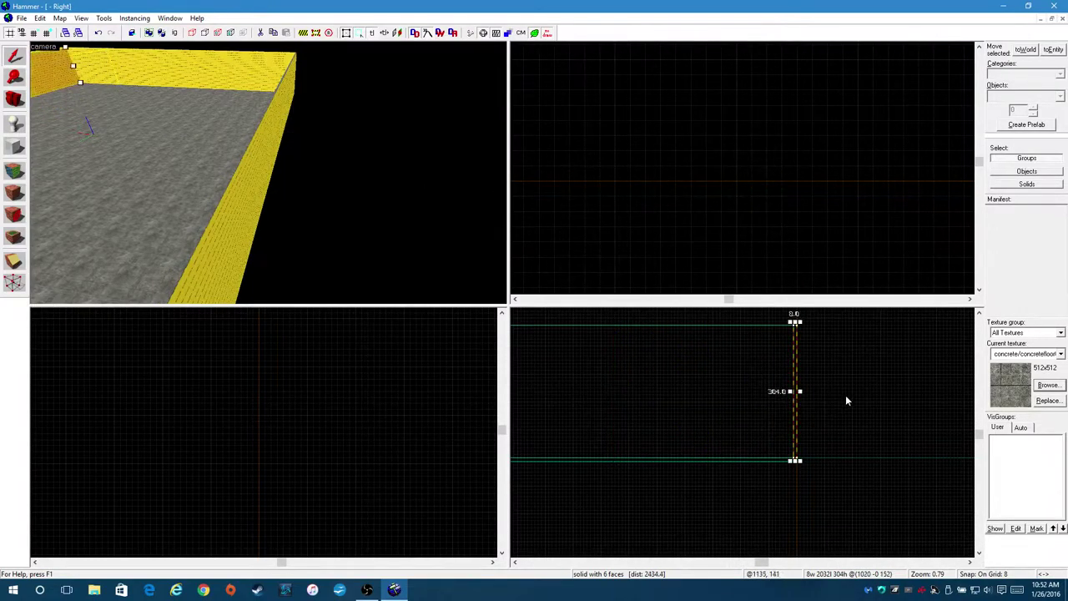
pyautogui.click(14, 99)
pyautogui.moveTo(113, 221)
pyautogui.mouseDown()
pyautogui.moveTo(275, 257)
pyautogui.moveTo(269, 172)
pyautogui.moveTo(257, 156)
pyautogui.mouseUp()
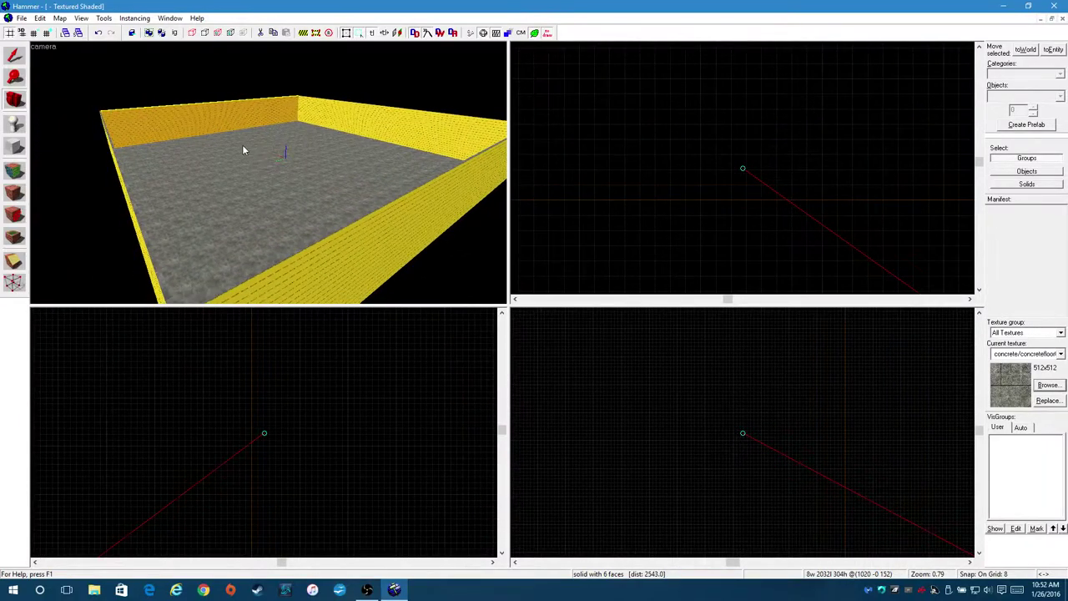
# Box-select all six room brushes in the Top view.
pyautogui.click(14, 55)
pyautogui.click(200, 119)
pyautogui.scroll(-5, 760, 125)
pyautogui.scroll(-4, 601, 87)
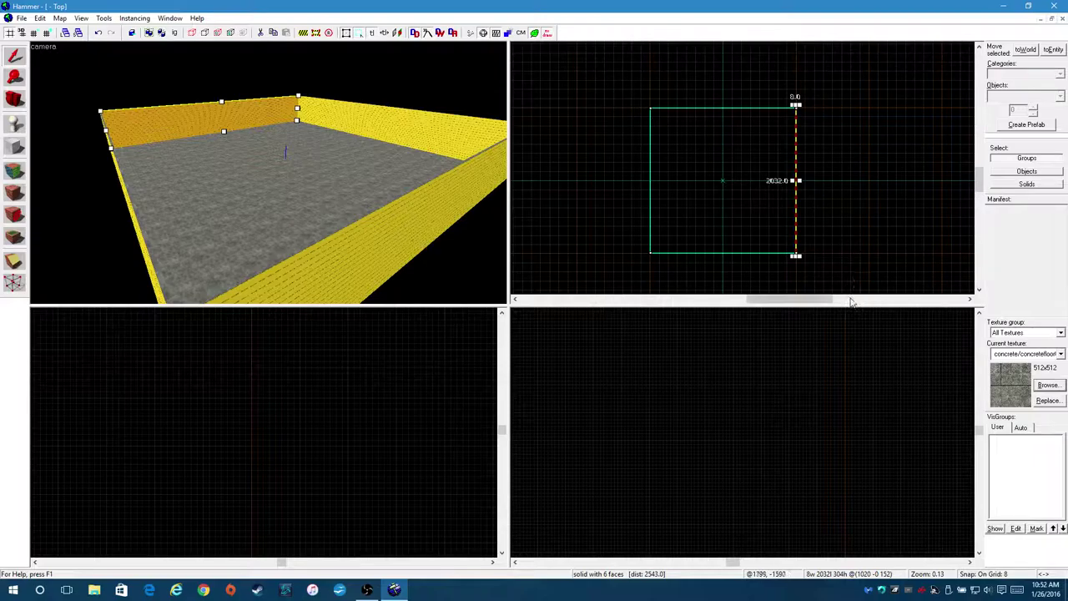
pyautogui.scroll(1, 828, 279)
pyautogui.moveTo(542, 54); pyautogui.dragTo(839, 262)
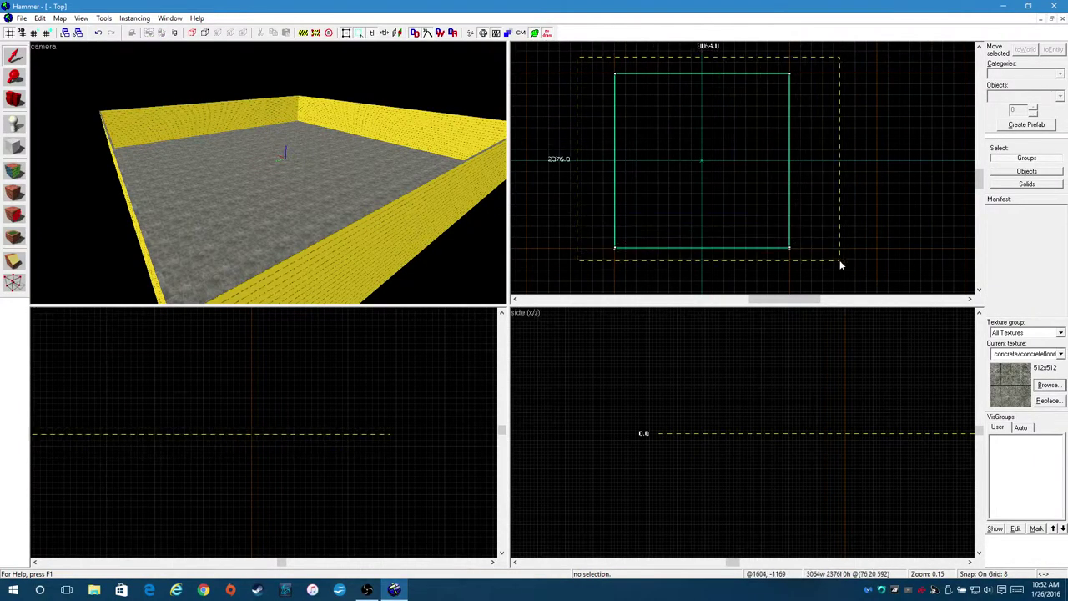
pyautogui.press('Return')
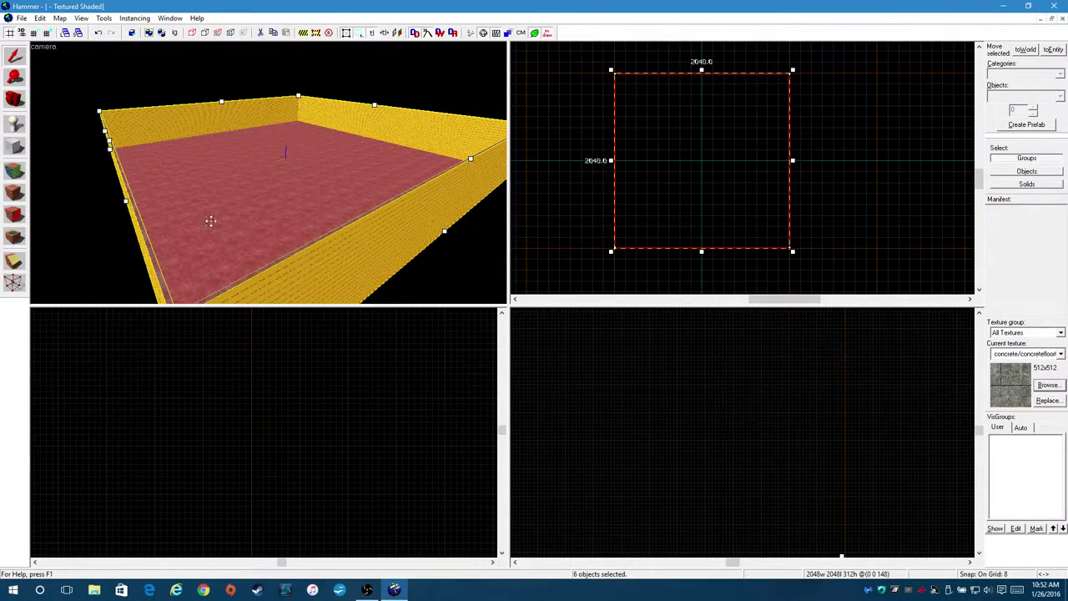
# Pick up tools/toolsnodraw from a face and apply it to all six room brushes.
pyautogui.click(15, 168)
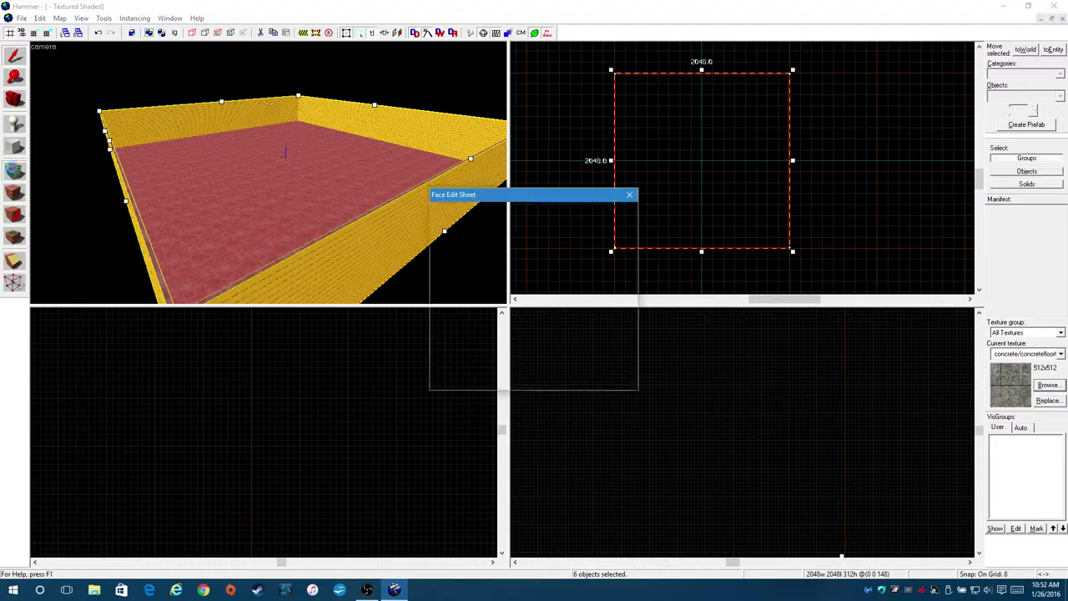
pyautogui.click(153, 130)
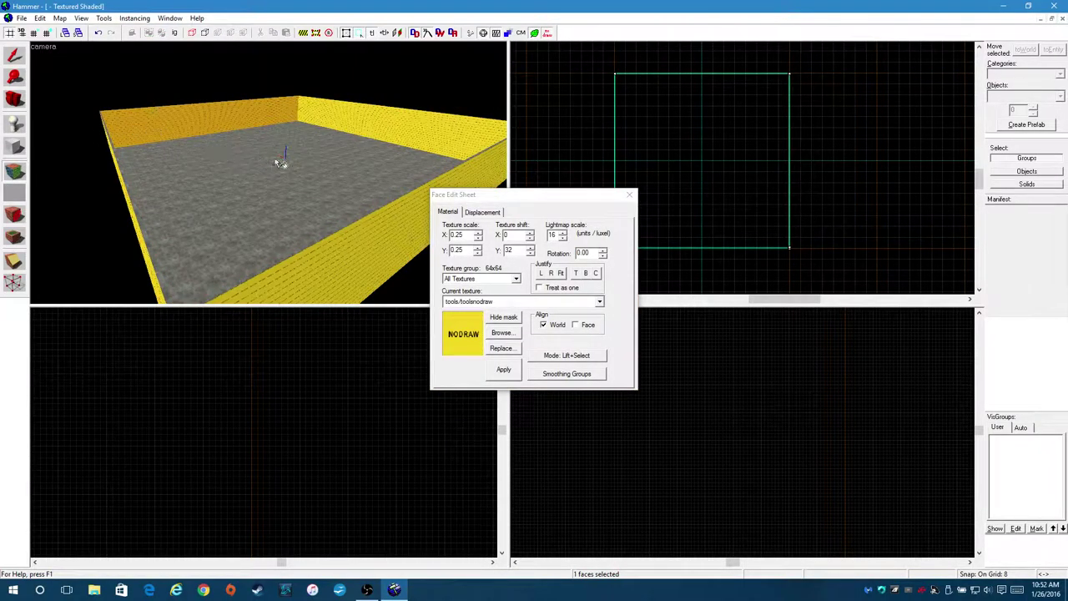
pyautogui.click(629, 194)
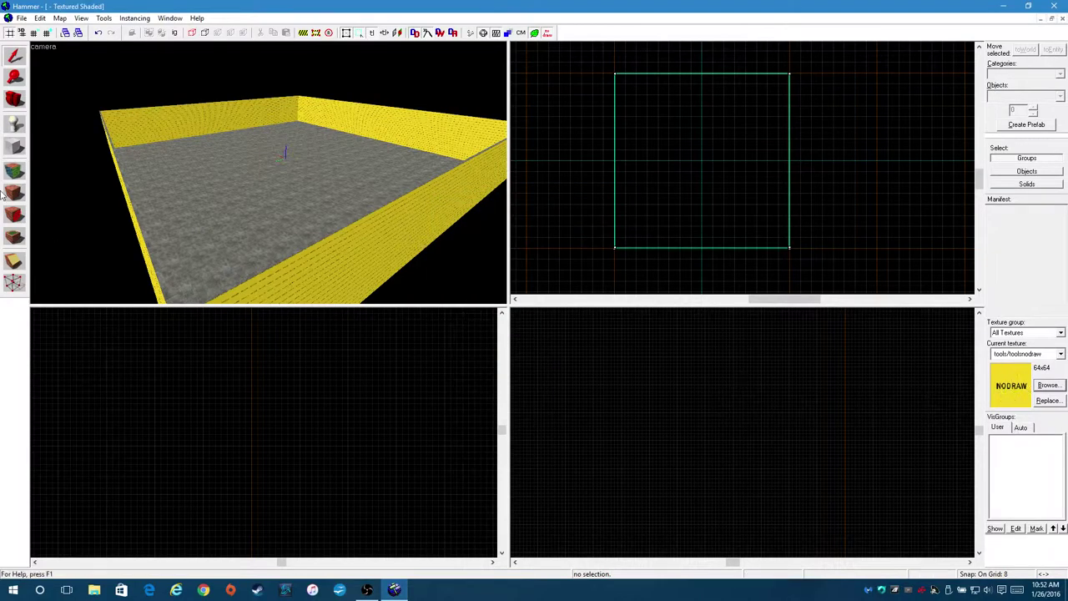
pyautogui.moveTo(589, 49)
pyautogui.mouseDown()
pyautogui.moveTo(787, 243)
pyautogui.moveTo(834, 260)
pyautogui.mouseUp()
pyautogui.press('Return')
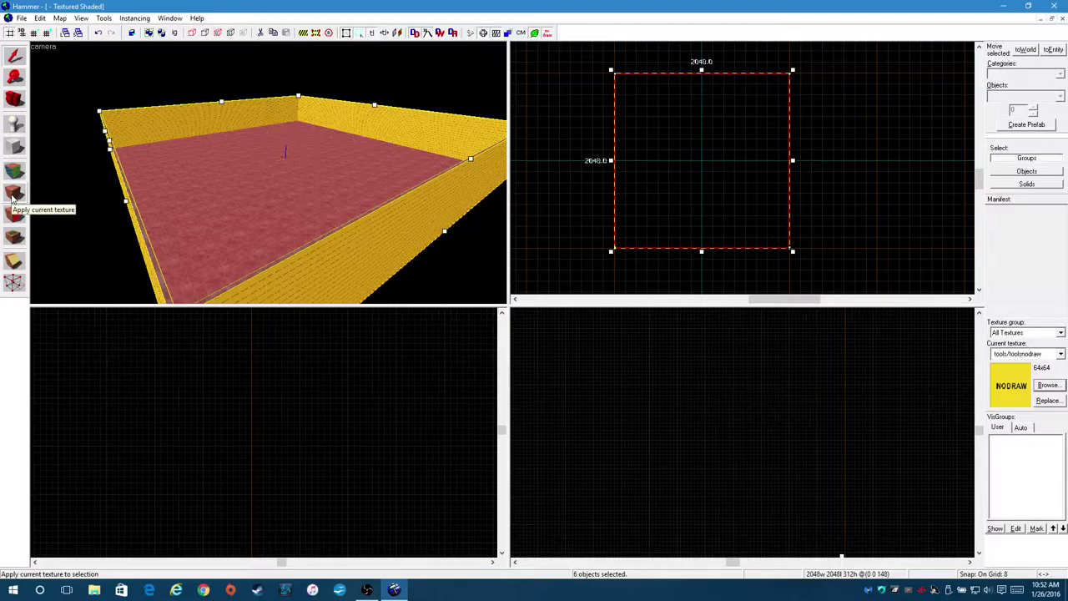
pyautogui.click(13, 193)
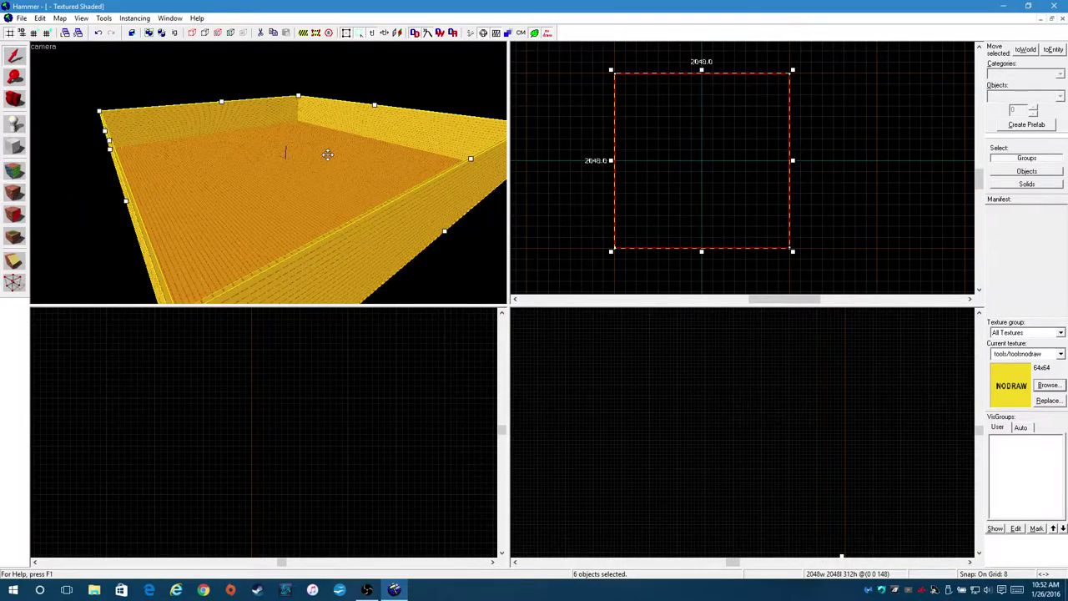
# Clear the selection and choose concrete/concretefloor016a as the current texture.
pyautogui.click(579, 140)
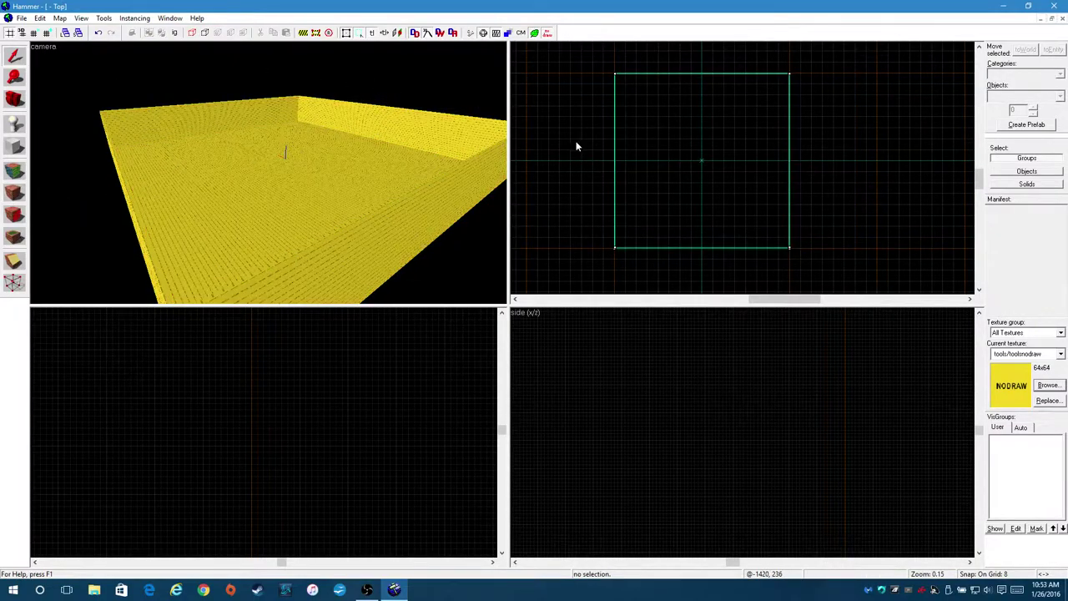
pyautogui.click(14, 171)
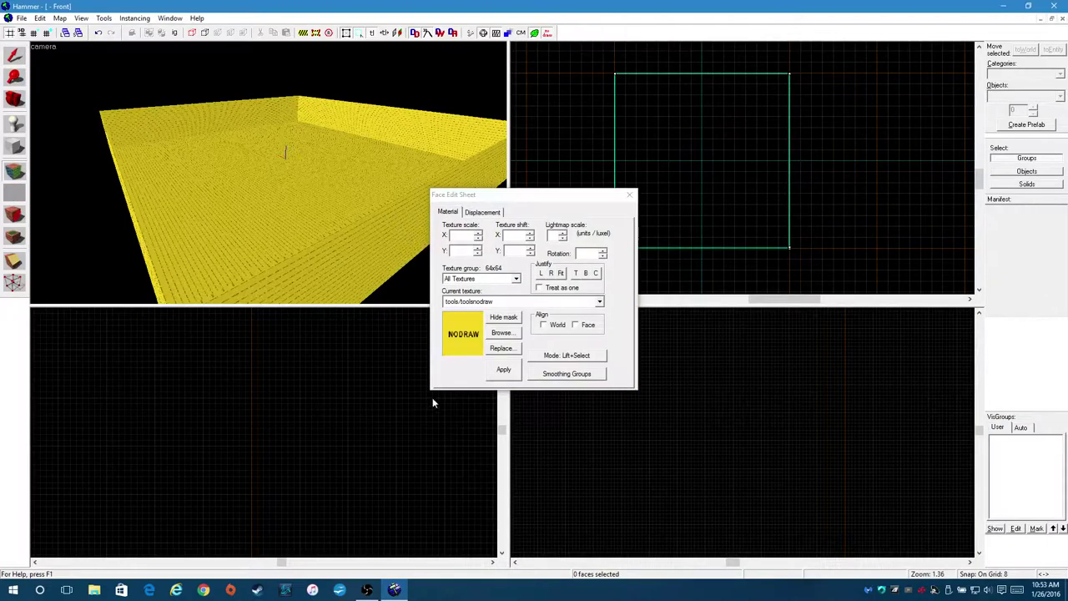
pyautogui.click(504, 335)
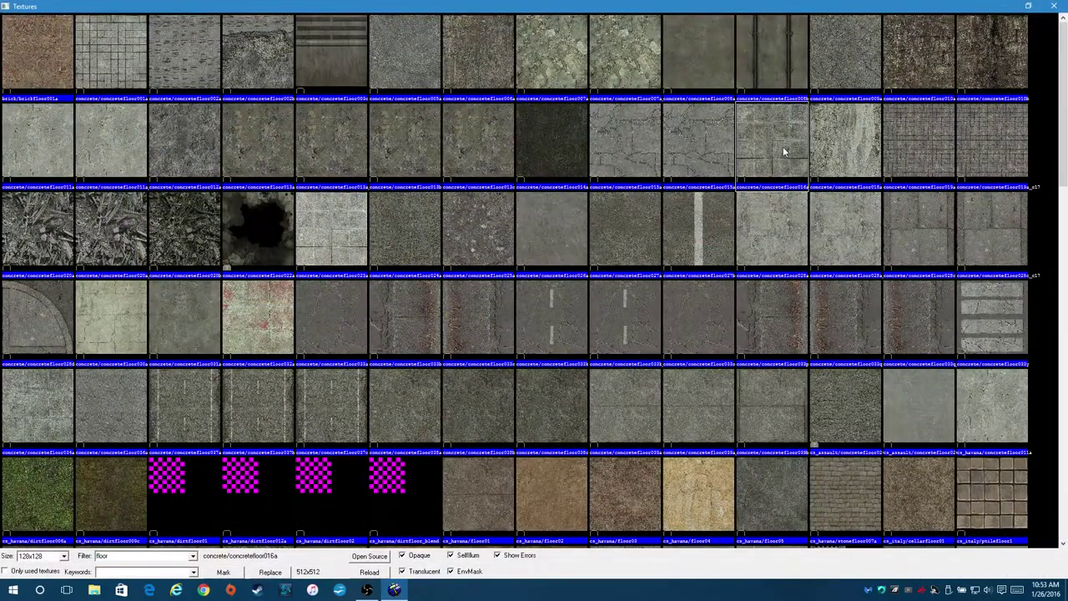
pyautogui.doubleClick(784, 152)
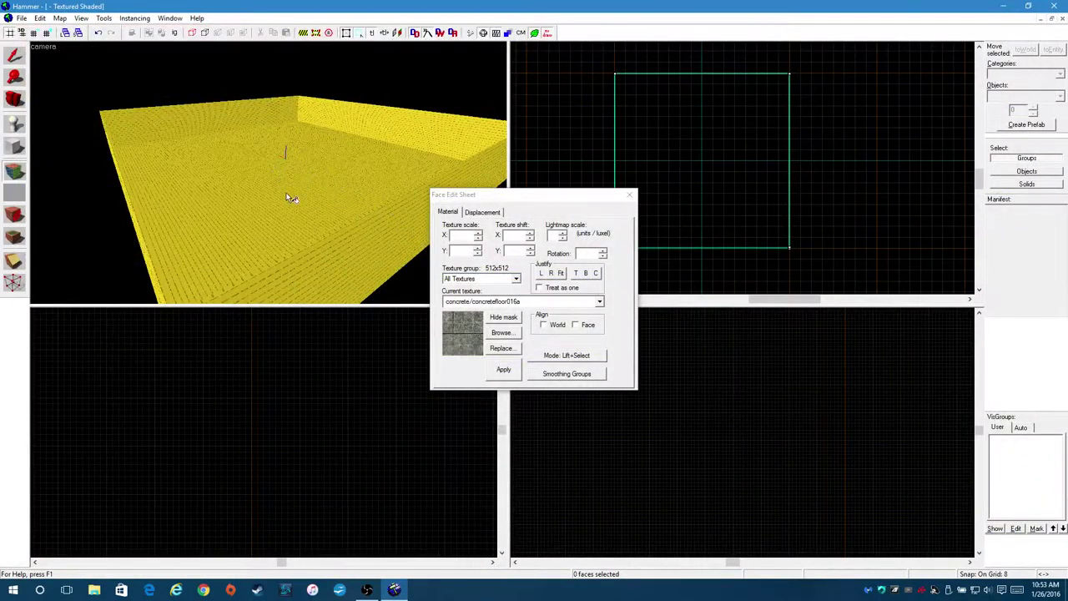
# Apply concretefloor016a to the right and back walls, undoing it on the left wall.
pyautogui.click(13, 100)
pyautogui.moveTo(236, 177); pyautogui.dragTo(159, 158)
pyautogui.click(15, 169)
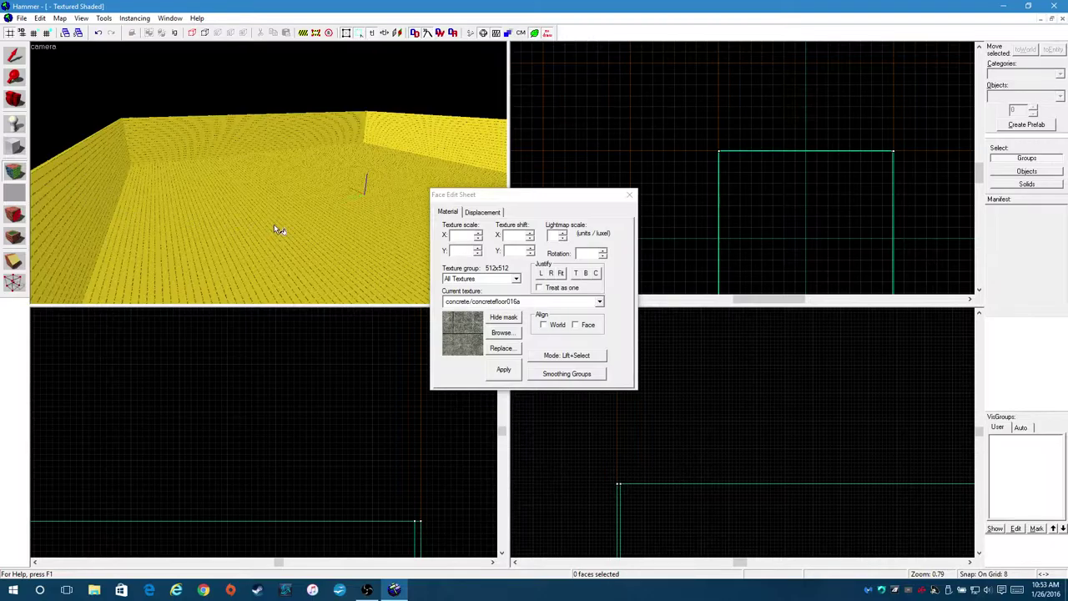
pyautogui.click(282, 224)
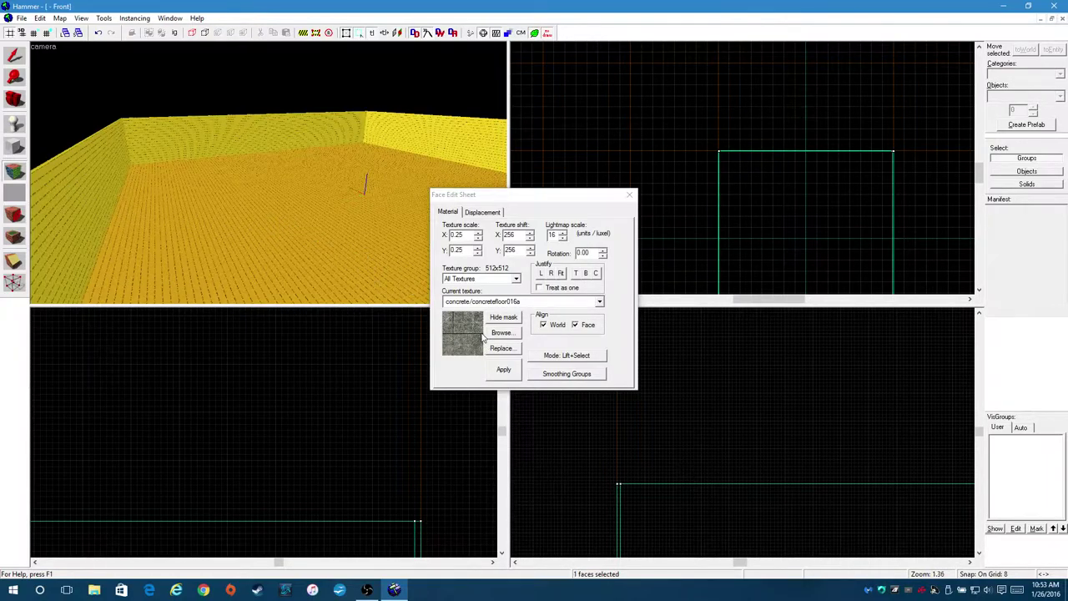
pyautogui.rightClick(403, 124)
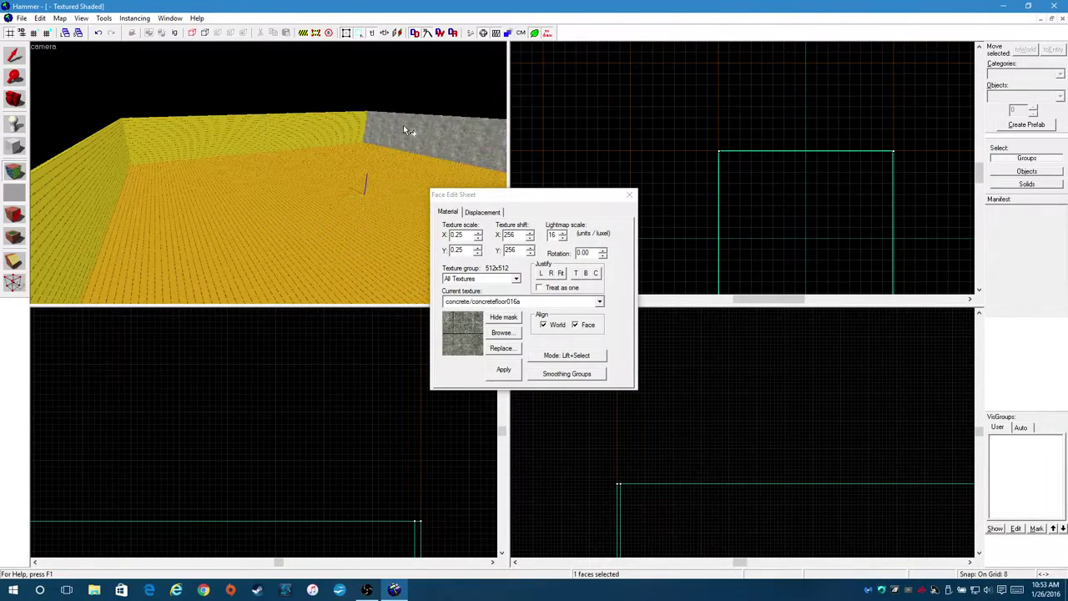
pyautogui.rightClick(338, 134)
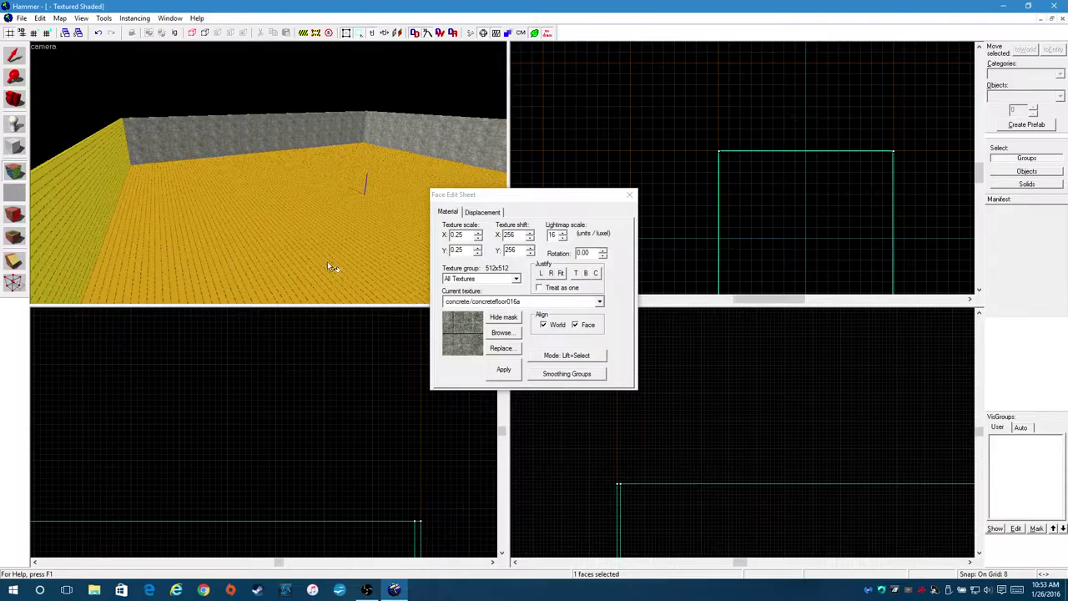
pyautogui.rightClick(103, 197)
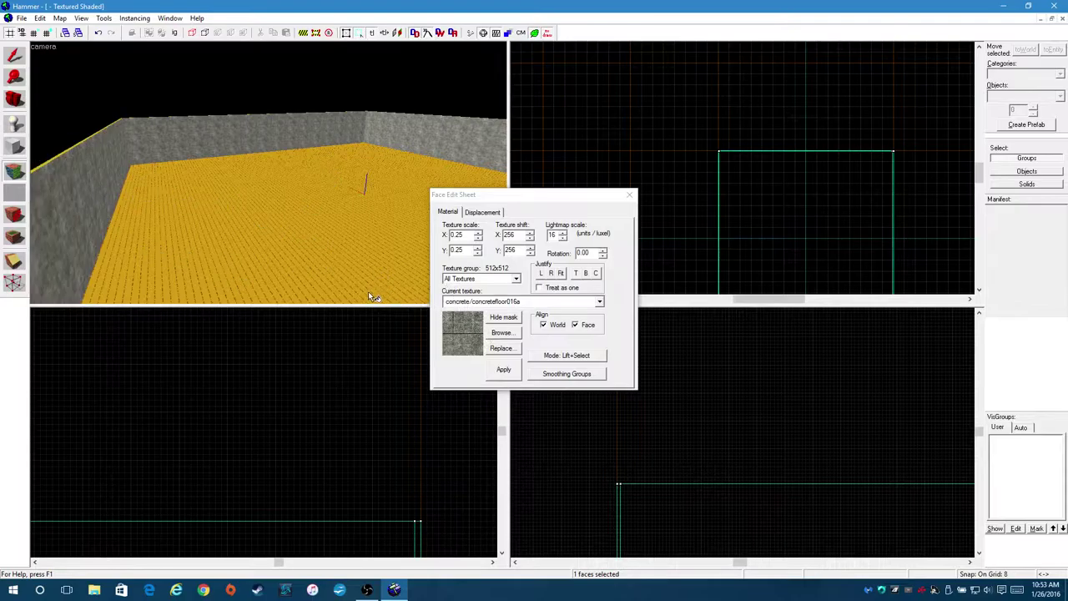
pyautogui.hotkey('ctrl', 'z')
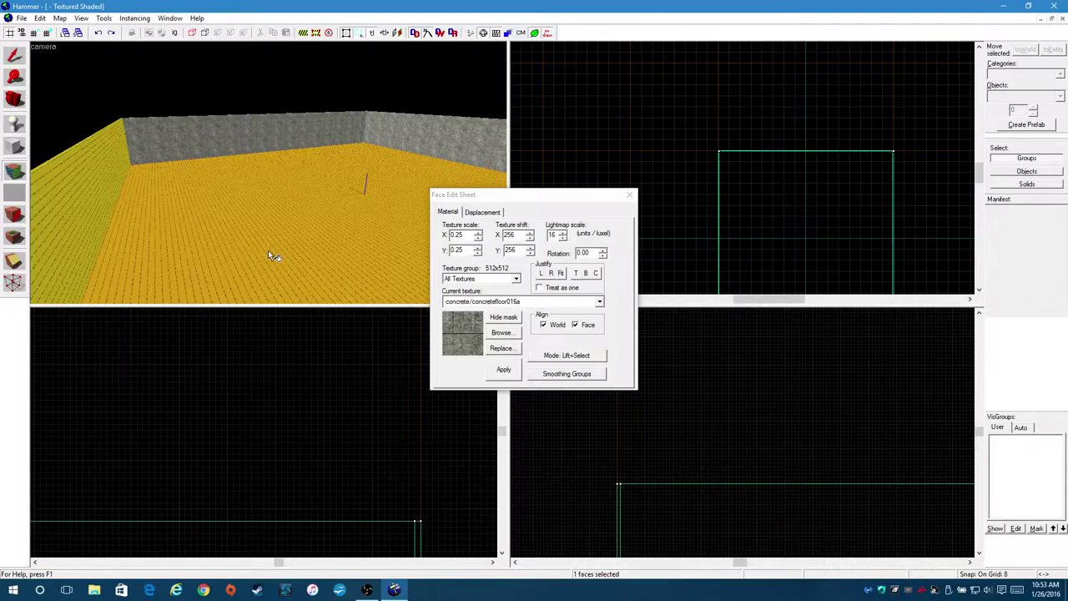
pyautogui.click(629, 194)
pyautogui.click(14, 99)
pyautogui.moveTo(268, 172); pyautogui.dragTo(269, 172)
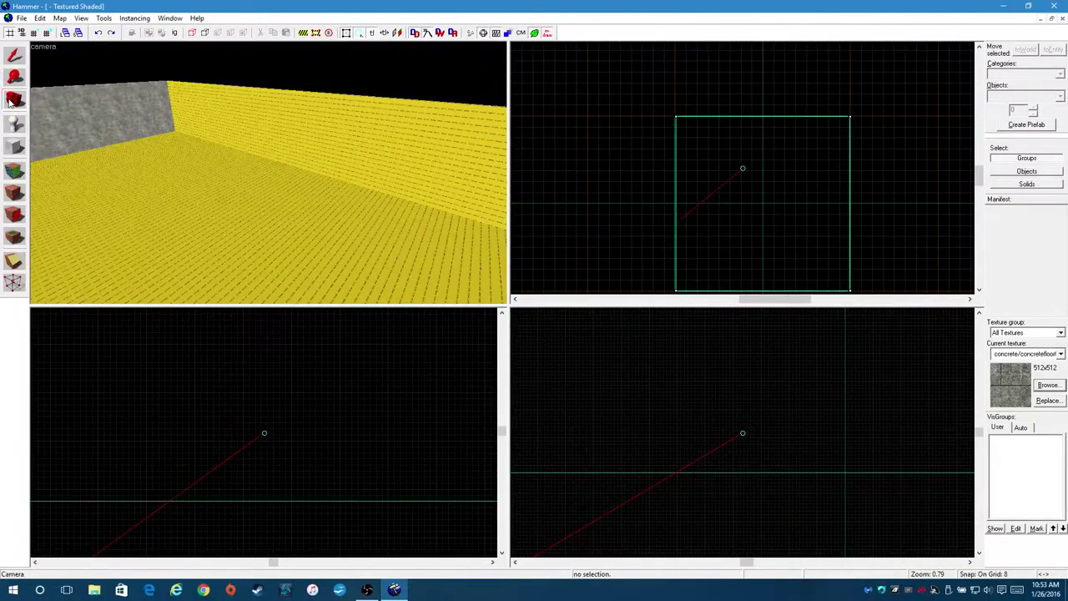
# Choose concrete/concretefloor023a as the current texture in the Face Edit Sheet.
pyautogui.click(14, 171)
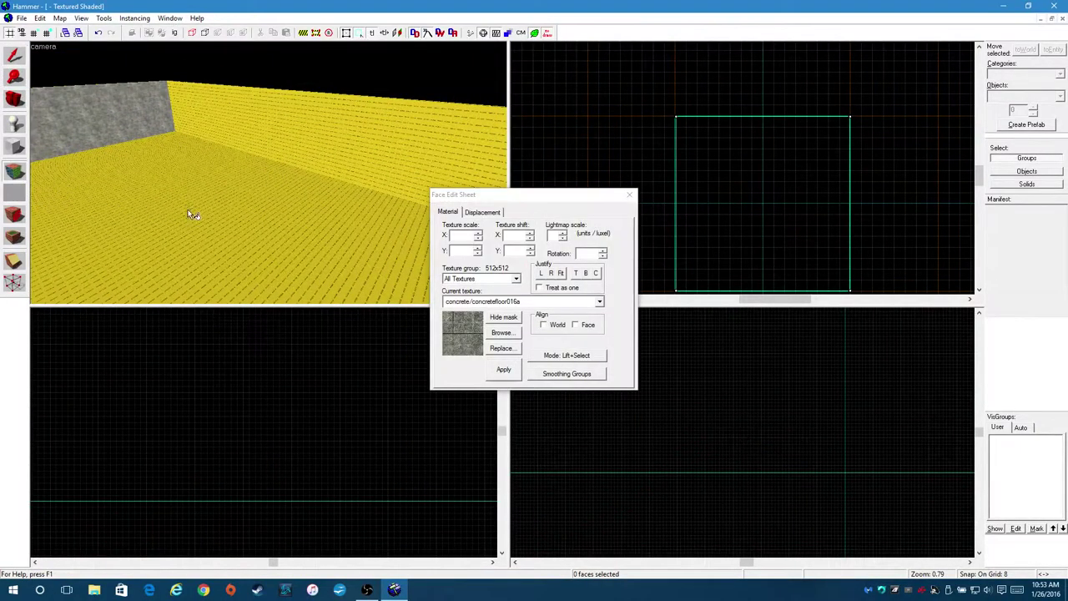
pyautogui.click(230, 220)
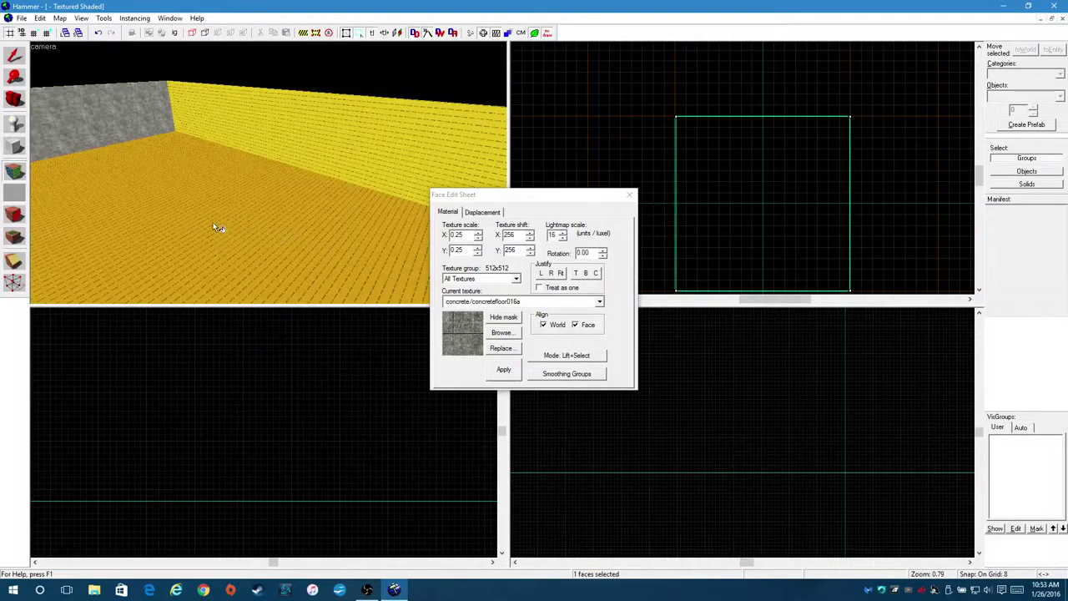
pyautogui.click(501, 332)
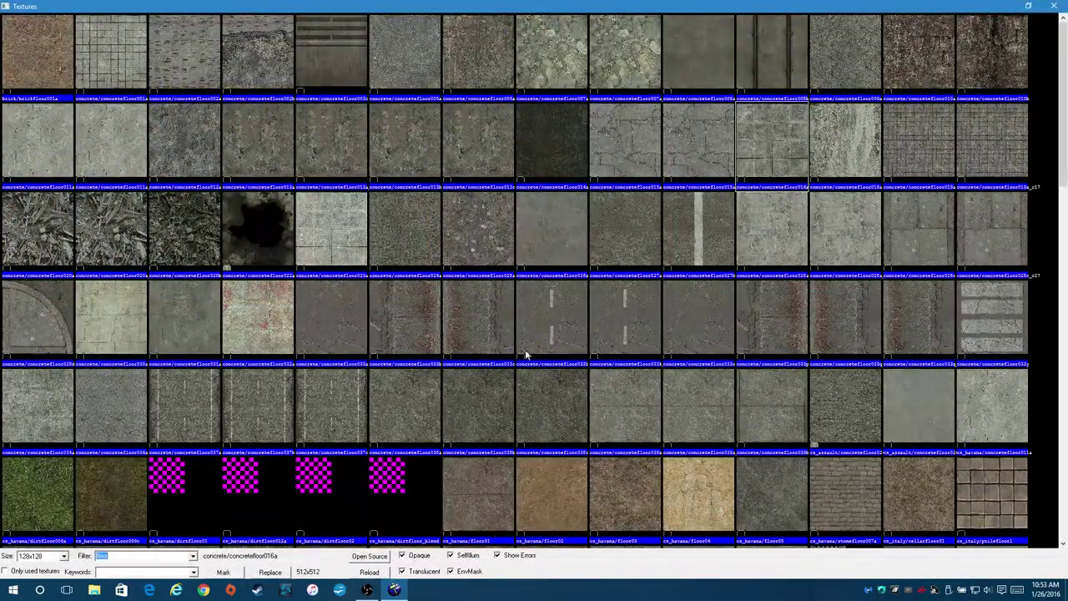
pyautogui.doubleClick(351, 248)
# Apply concretefloor023a to the back and left walls, leaving the floor nodraw.
pyautogui.rightClick(319, 112)
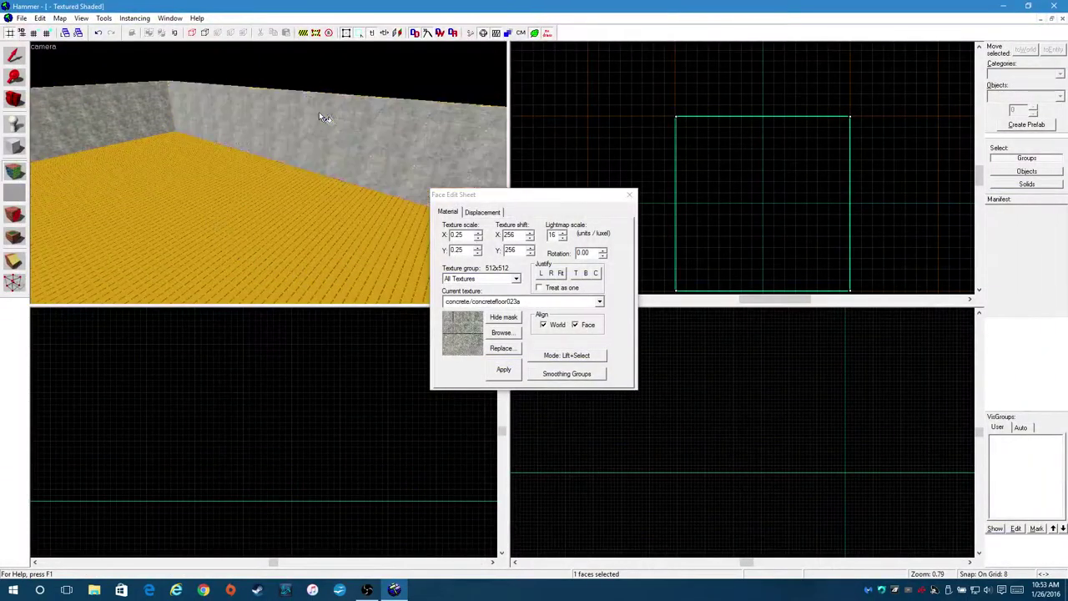
pyautogui.rightClick(143, 118)
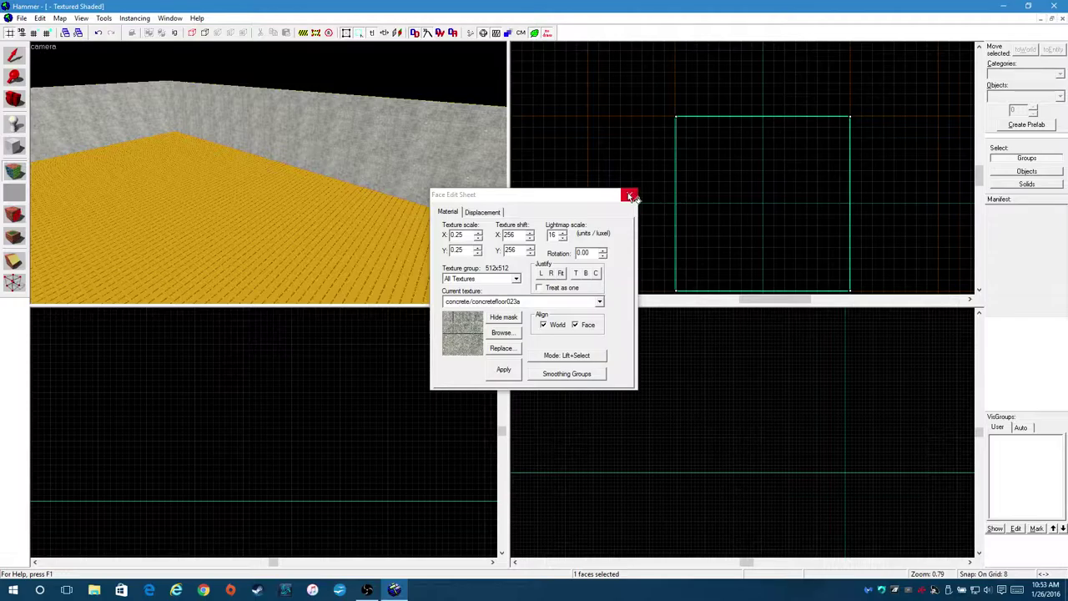
pyautogui.click(589, 356)
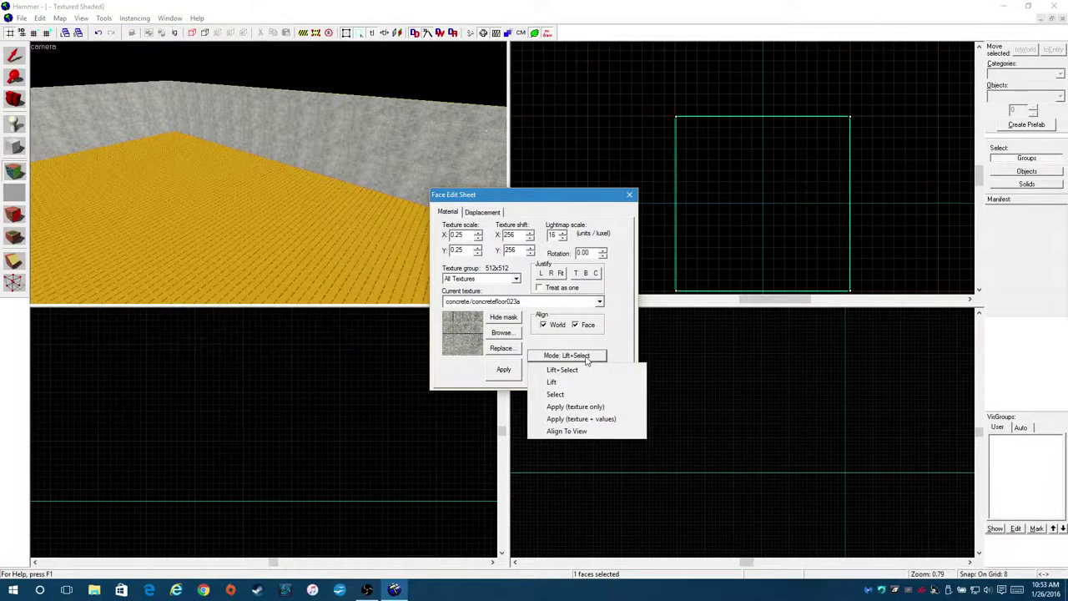
pyautogui.click(587, 356)
pyautogui.click(586, 357)
pyautogui.click(624, 303)
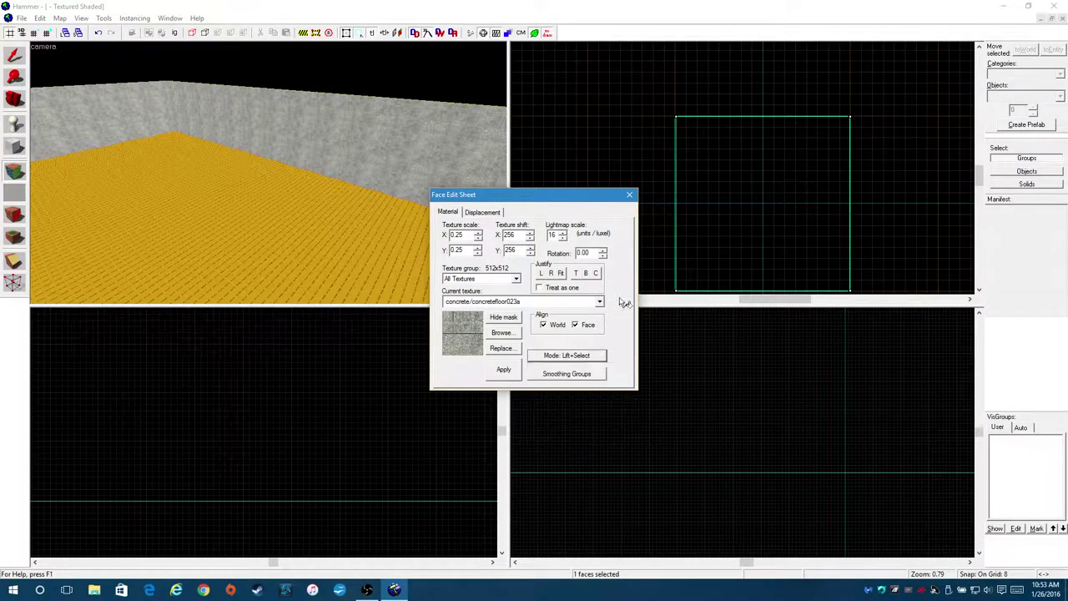
pyautogui.click(631, 195)
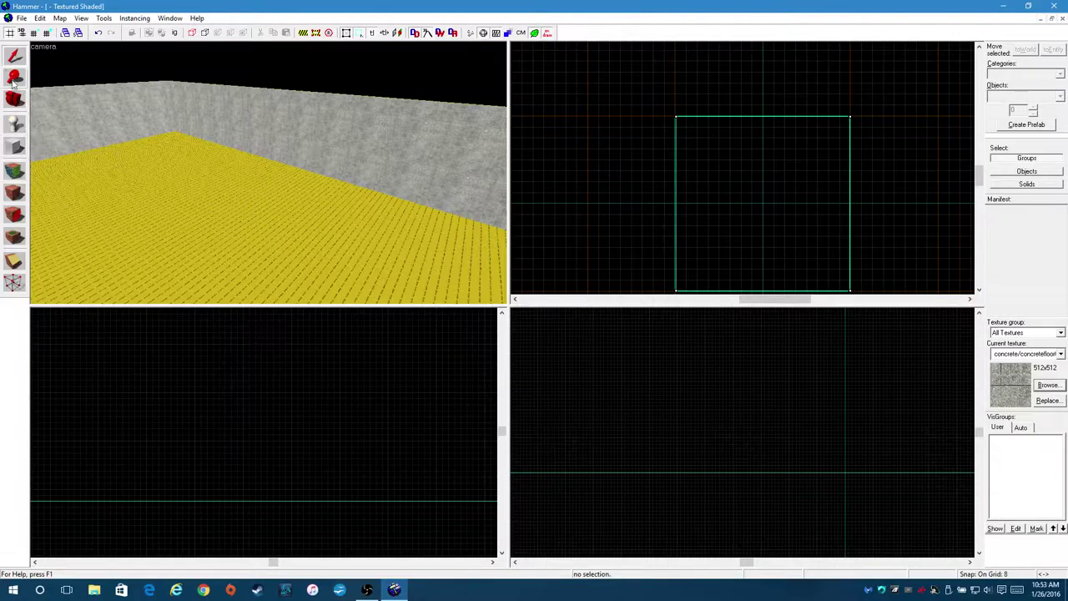
pyautogui.click(14, 192)
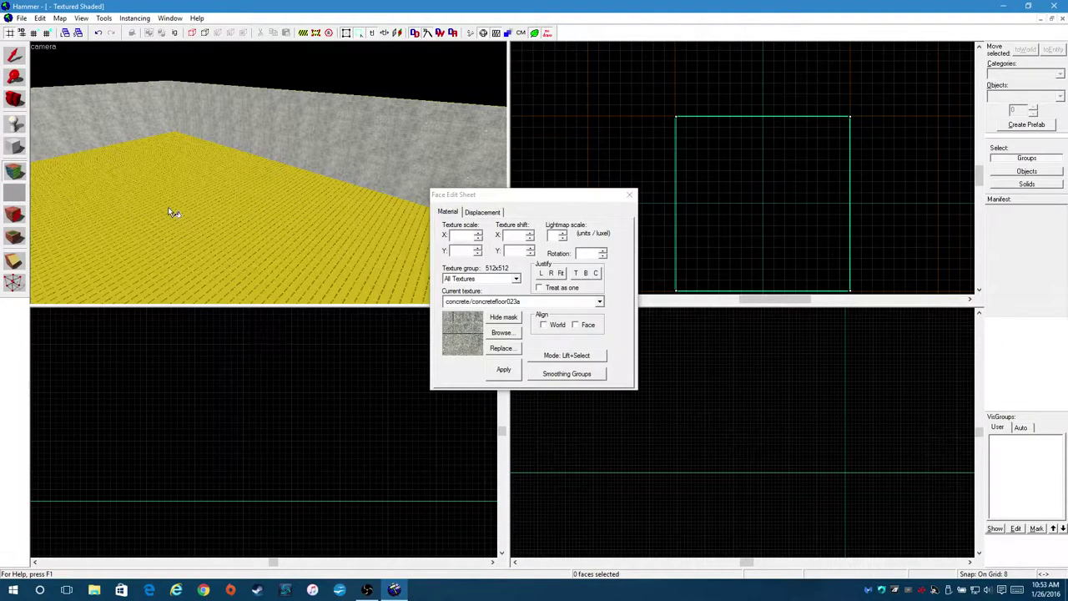
pyautogui.click(297, 139)
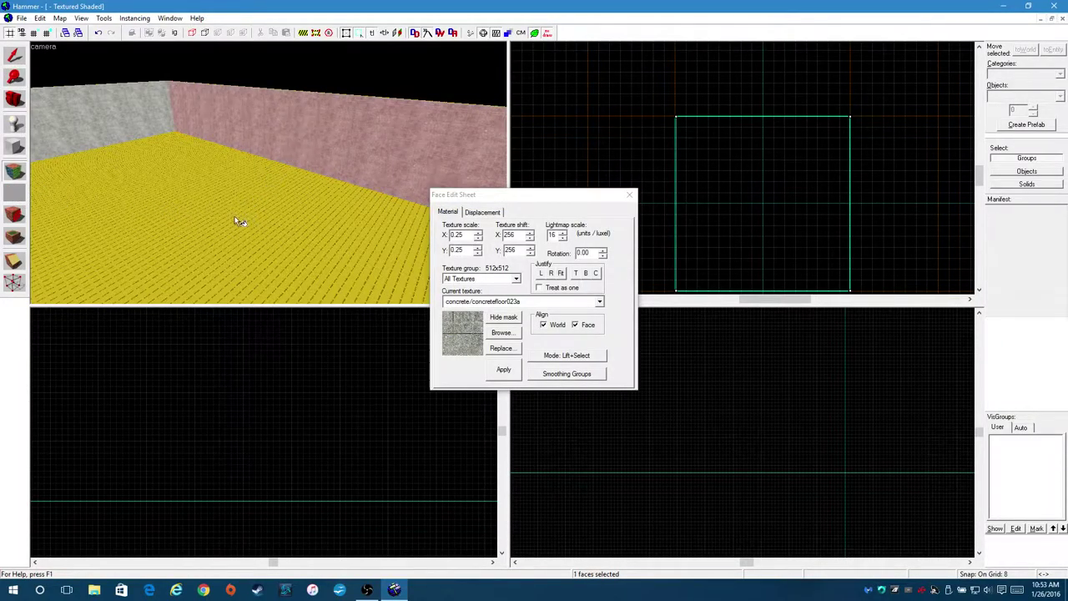
pyautogui.click(14, 55)
pyautogui.click(147, 238)
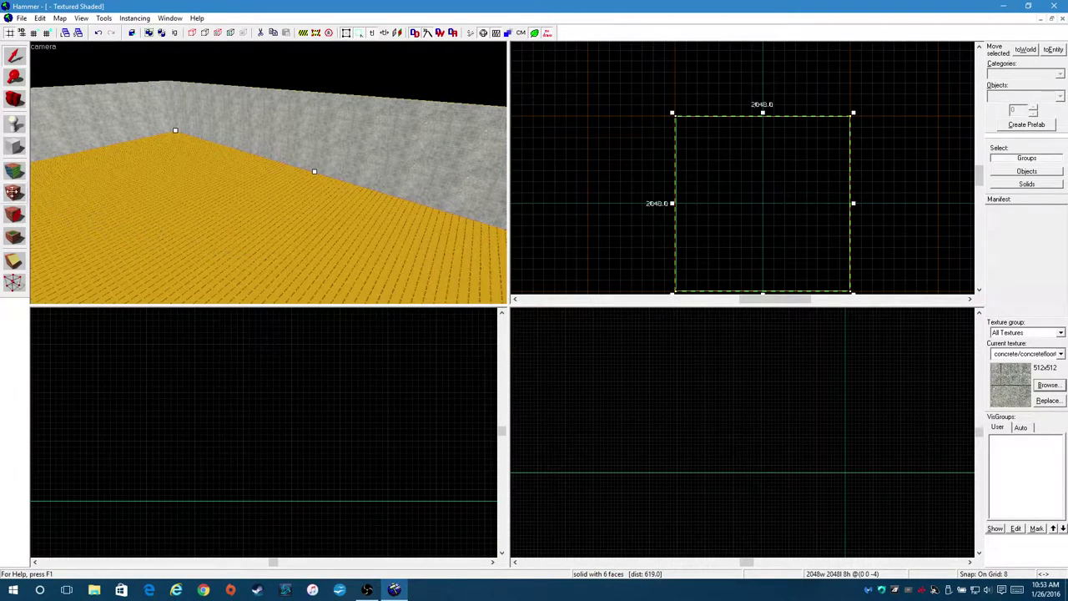
pyautogui.scroll(-2, 282, 129)
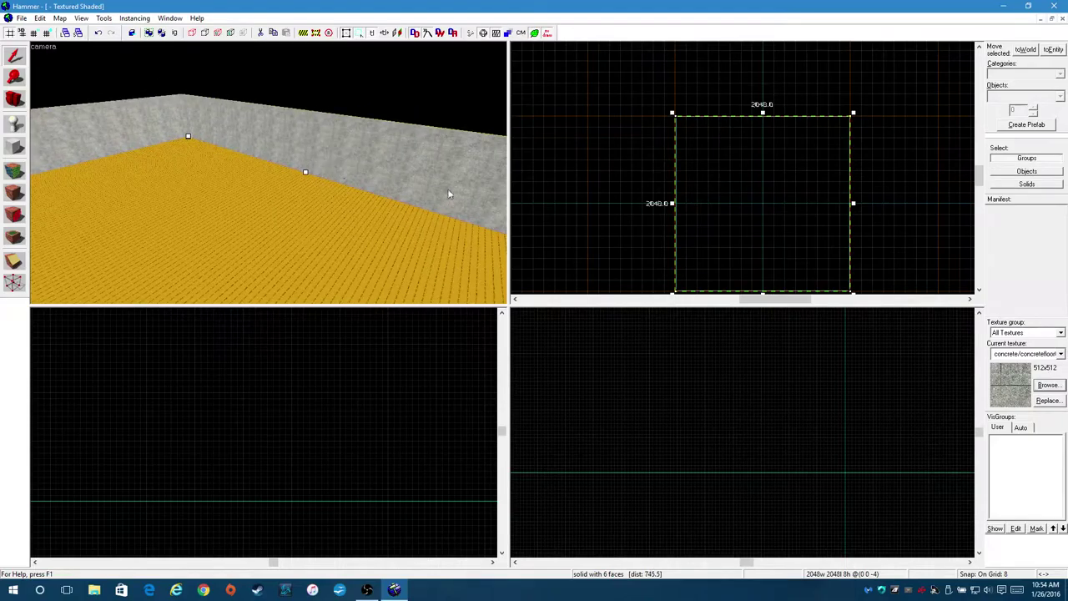
pyautogui.click(14, 77)
pyautogui.moveTo(268, 172); pyautogui.dragTo(269, 174)
pyautogui.click(14, 55)
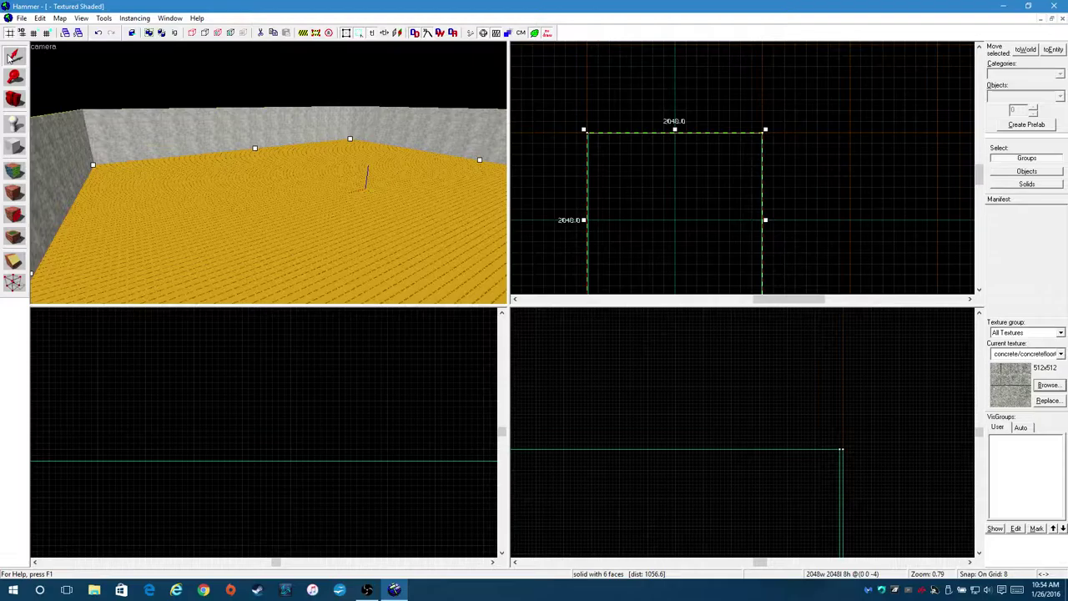
pyautogui.click(171, 203)
pyautogui.click(250, 229)
pyautogui.press('Escape')
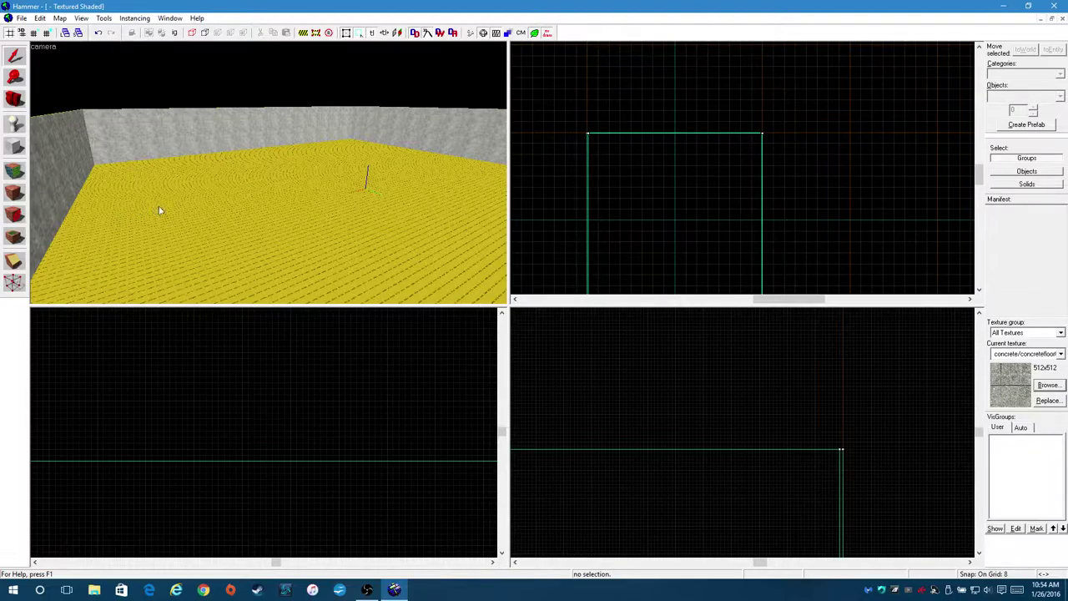
pyautogui.click(185, 203)
pyautogui.press('Delete')
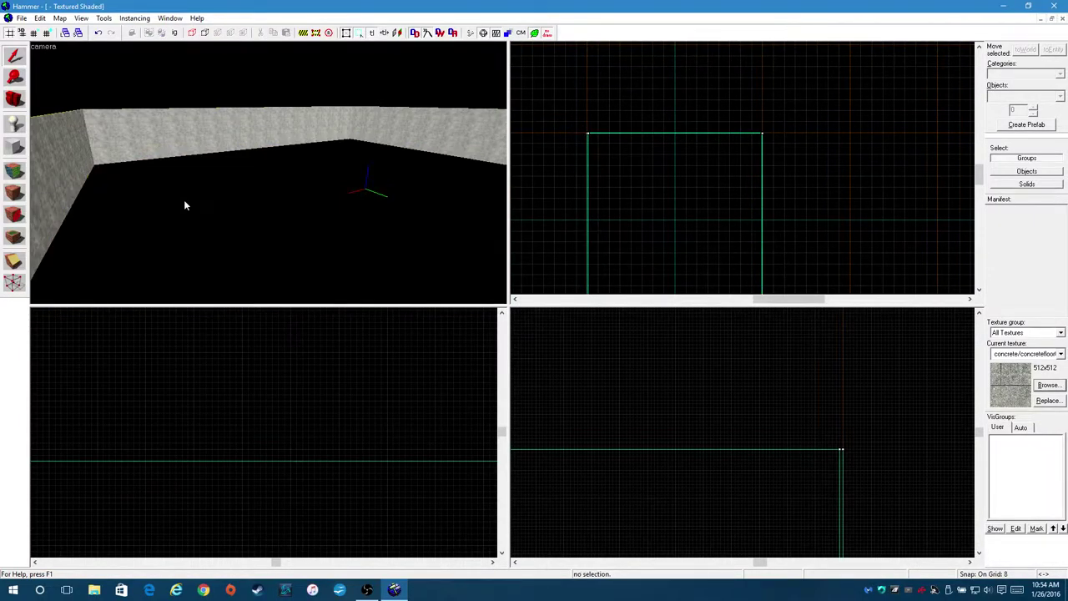
pyautogui.hotkey('ctrl', 'z')
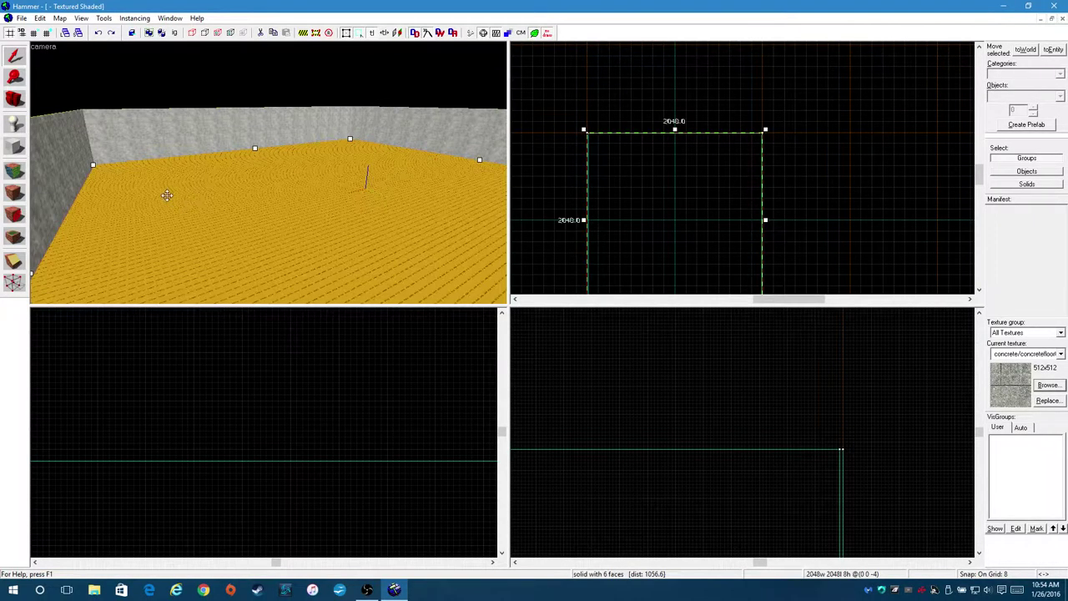
# Cover all six floor faces with concretefloor016a and reopen the Textures browser.
pyautogui.click(15, 170)
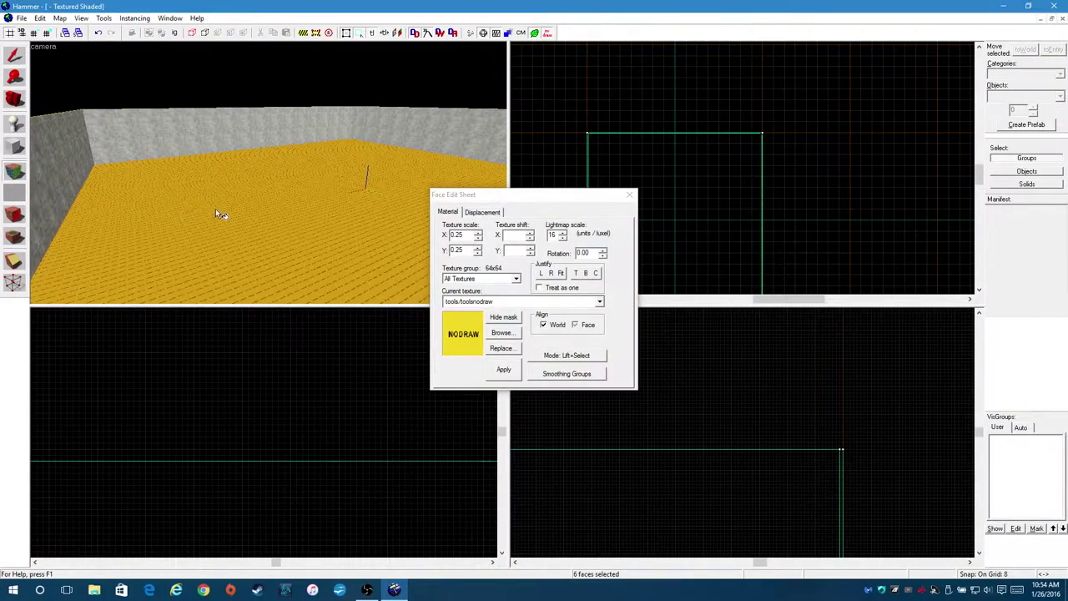
pyautogui.click(500, 333)
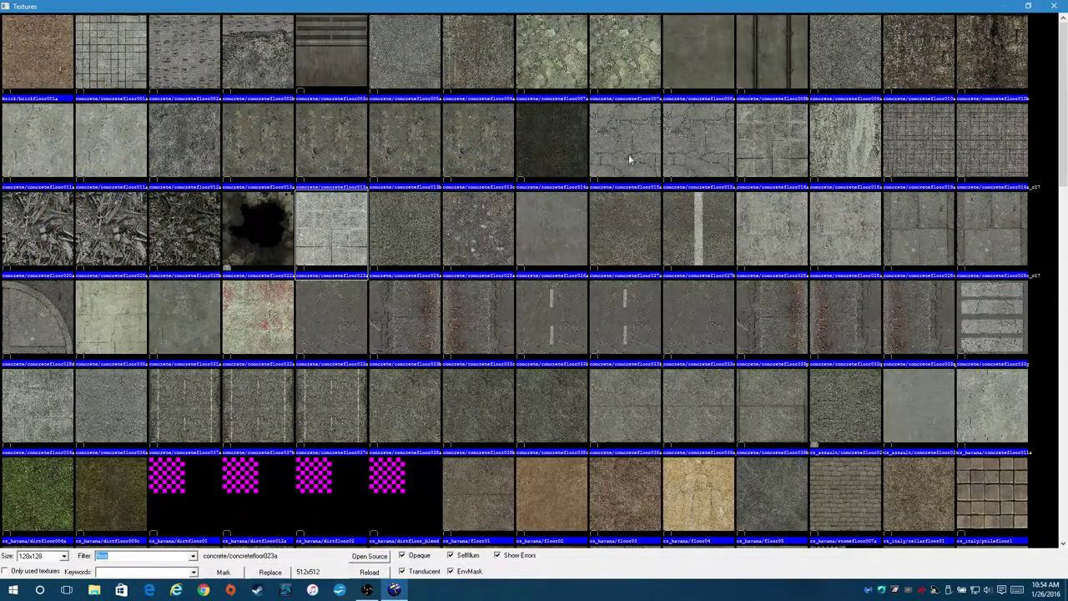
pyautogui.doubleClick(784, 152)
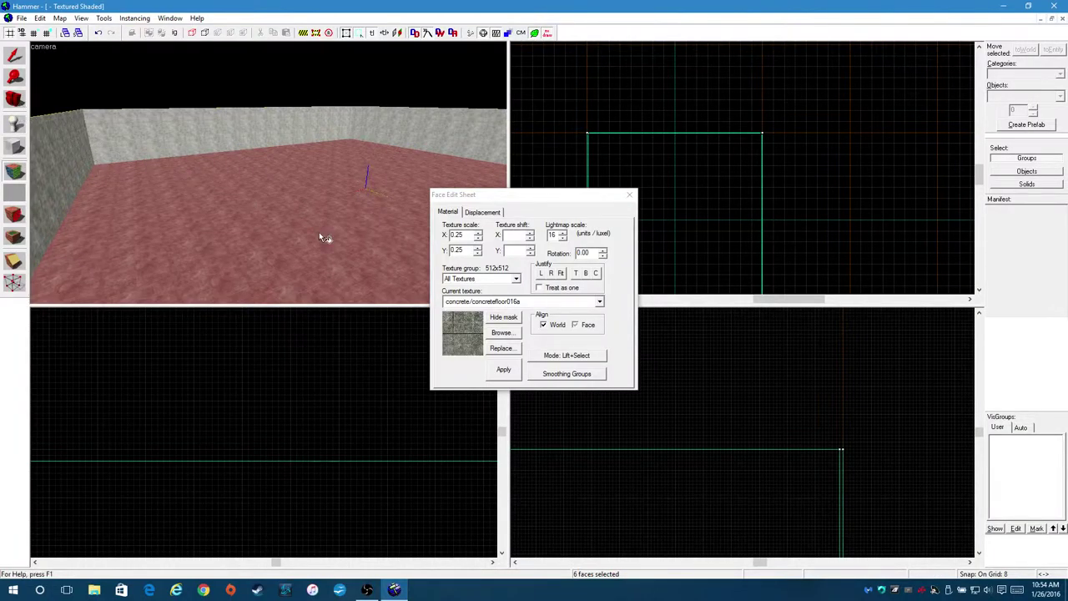
pyautogui.moveTo(559, 197); pyautogui.dragTo(726, 225)
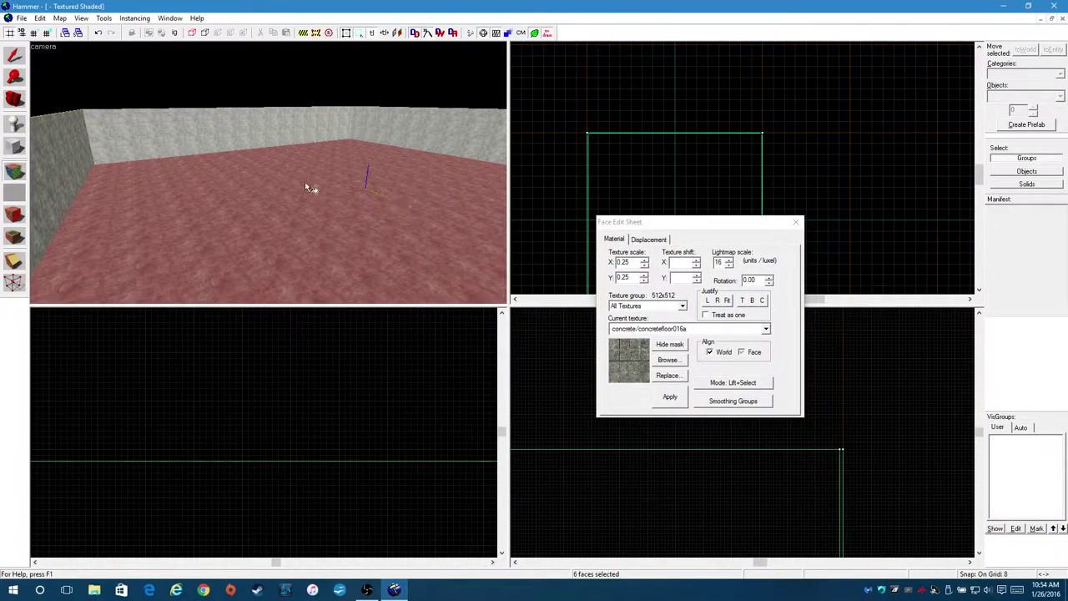
pyautogui.click(667, 360)
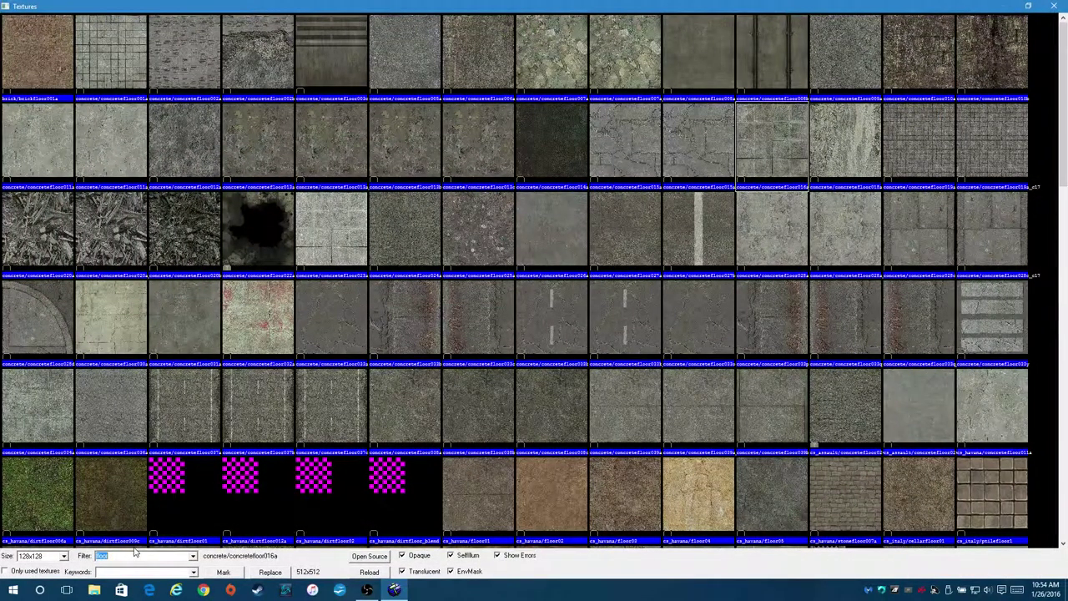
# Filter the Textures browser by 'wall' and choose brick/brickwall045d.
pyautogui.write('wall')
pyautogui.press('Escape')
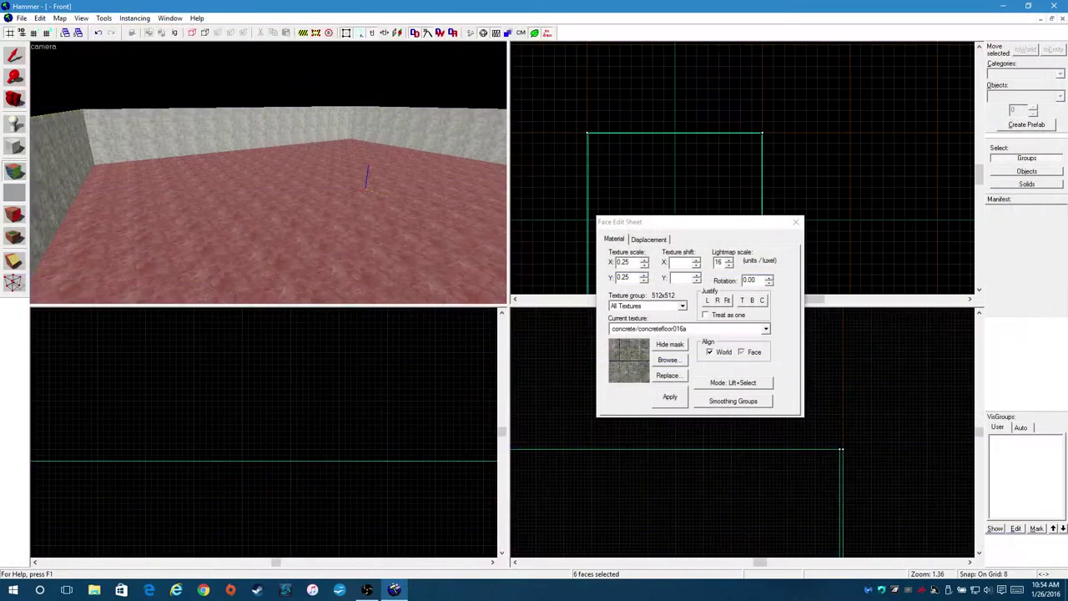
pyautogui.click(673, 362)
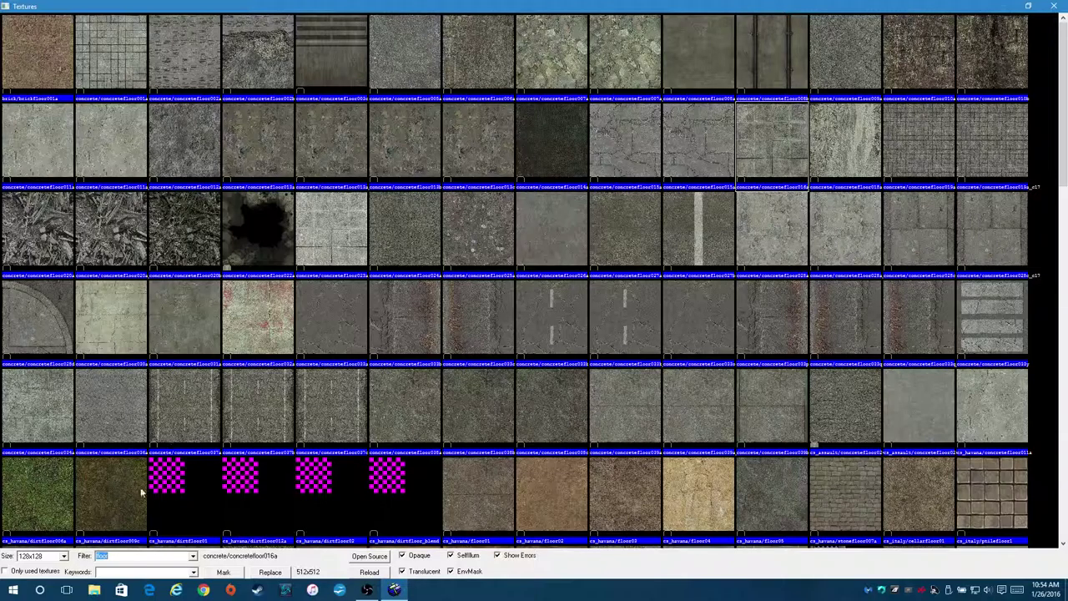
pyautogui.write('wall')
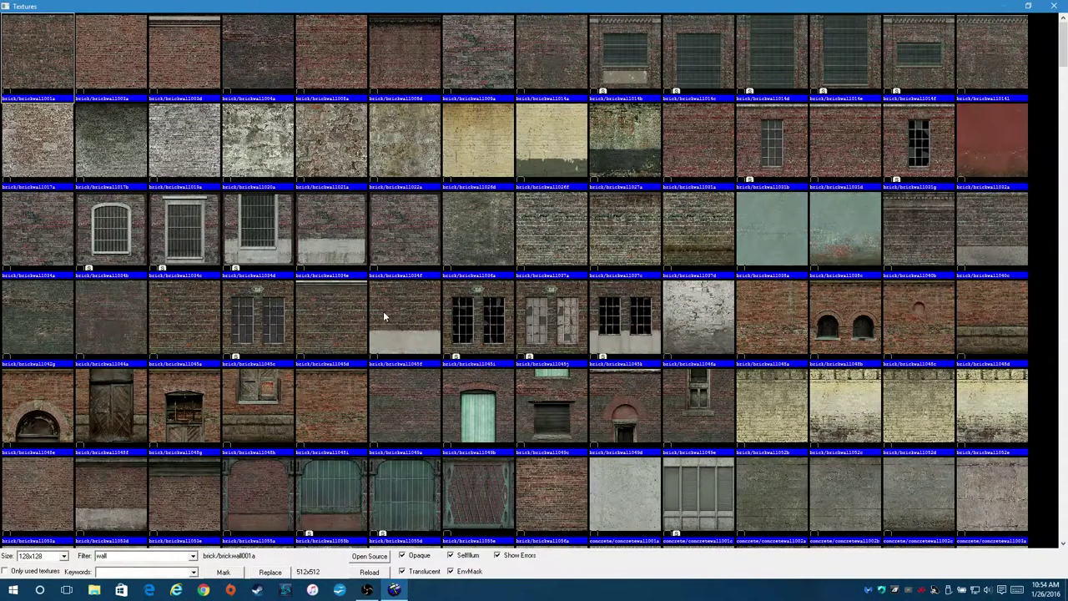
pyautogui.doubleClick(332, 325)
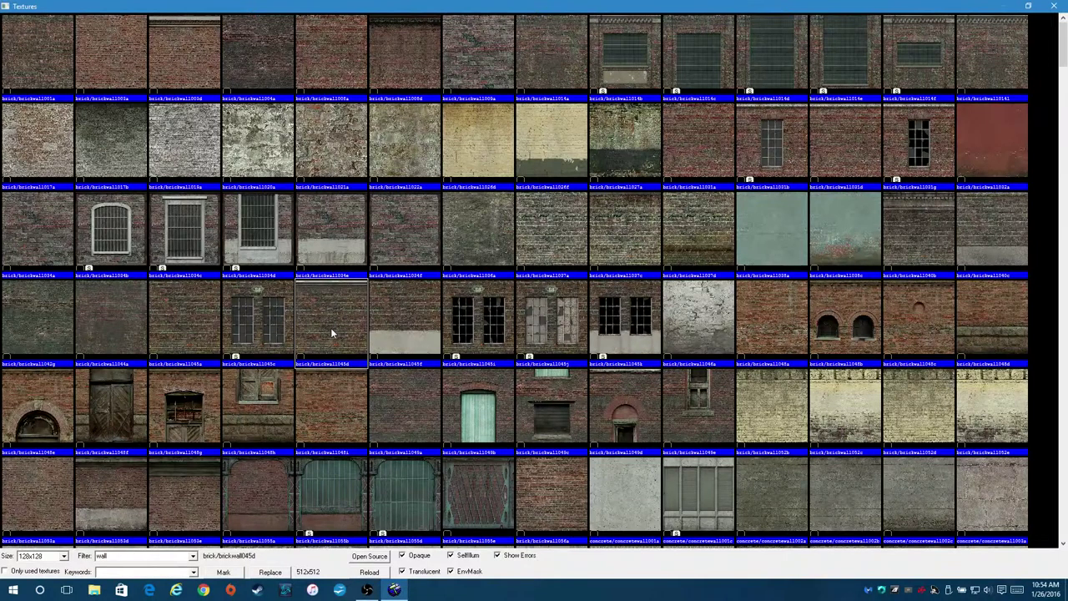
# Apply brickwall045d to the back-left, back-right and left walls.
pyautogui.rightClick(260, 137)
pyautogui.rightClick(379, 125)
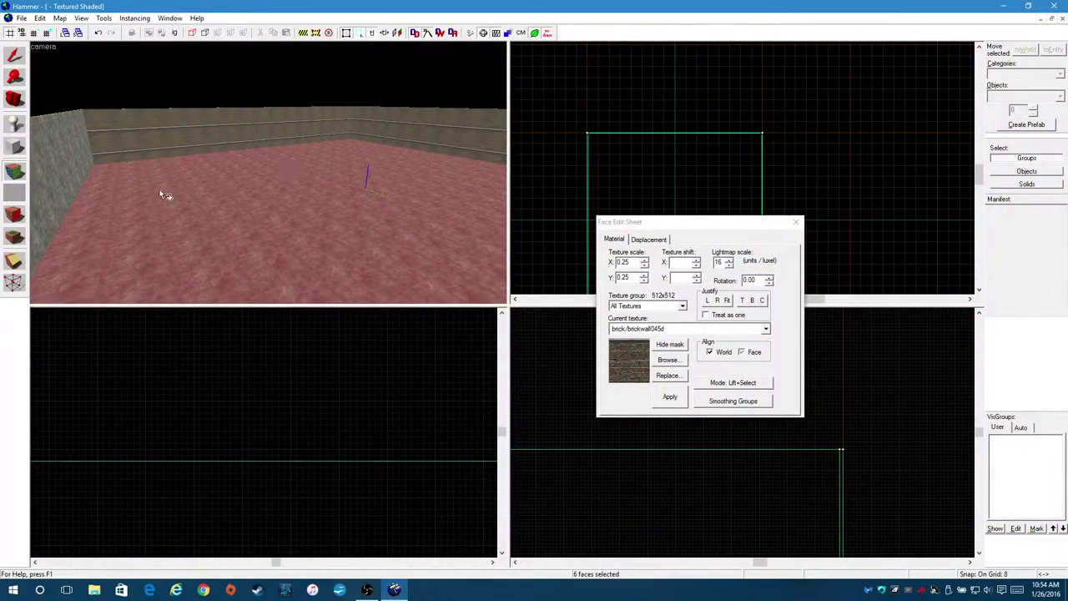
pyautogui.rightClick(88, 178)
pyautogui.press('z')
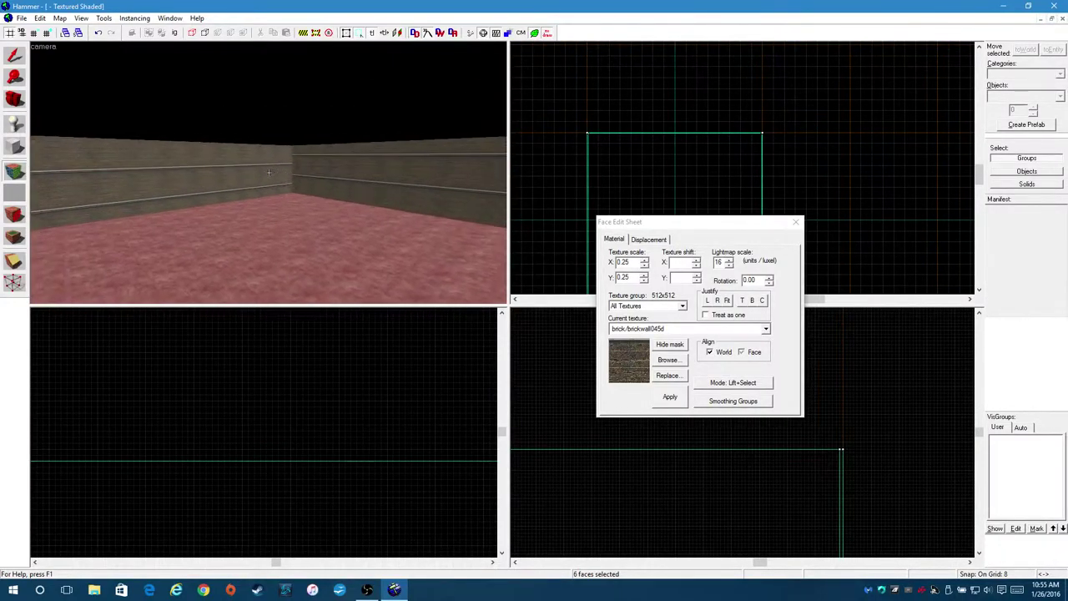
# Apply brickwall045d to the remaining back and left wall faces so the brick courses align.
pyautogui.press('z')
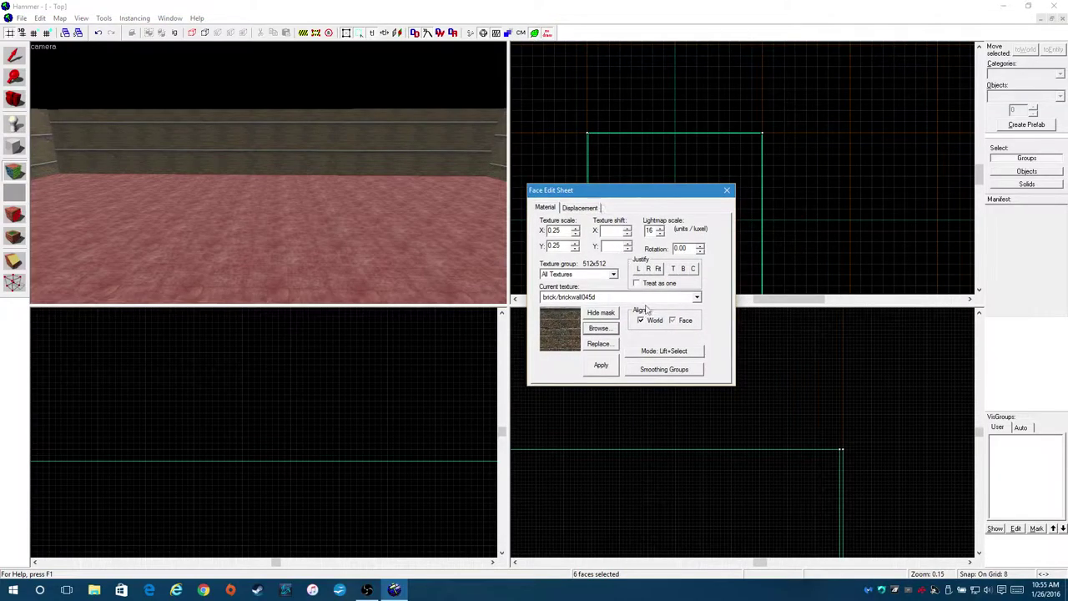
pyautogui.click(411, 193)
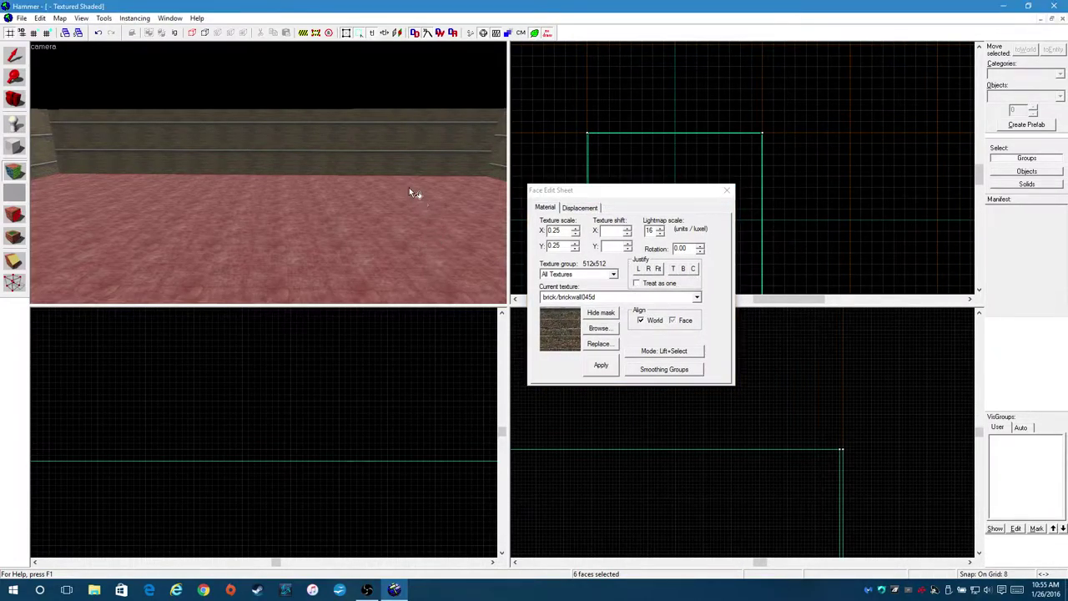
pyautogui.click(370, 147)
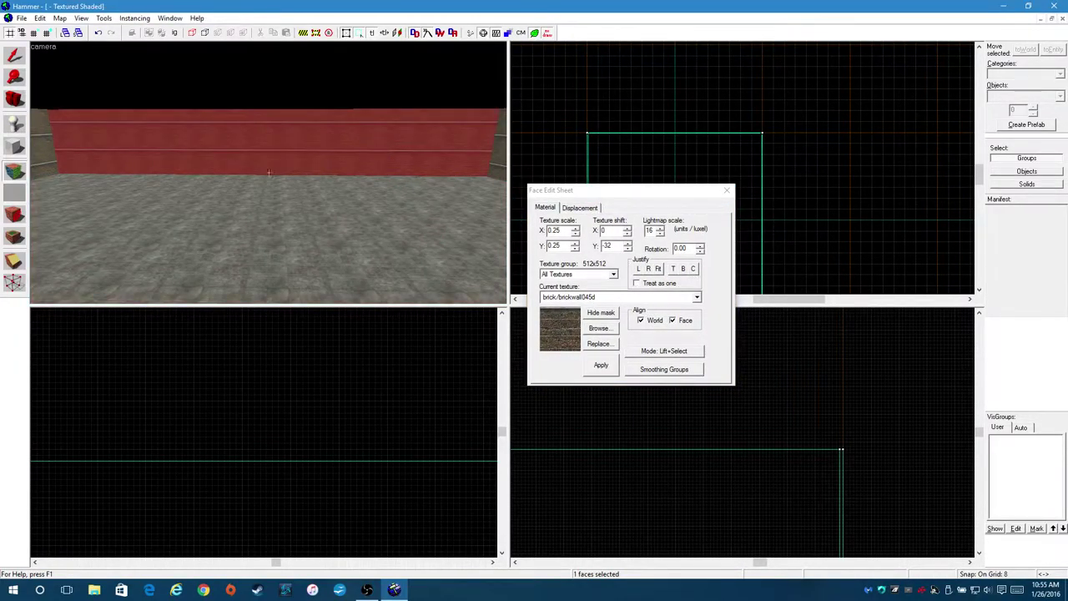
pyautogui.moveTo(369, 148); pyautogui.dragTo(269, 173)
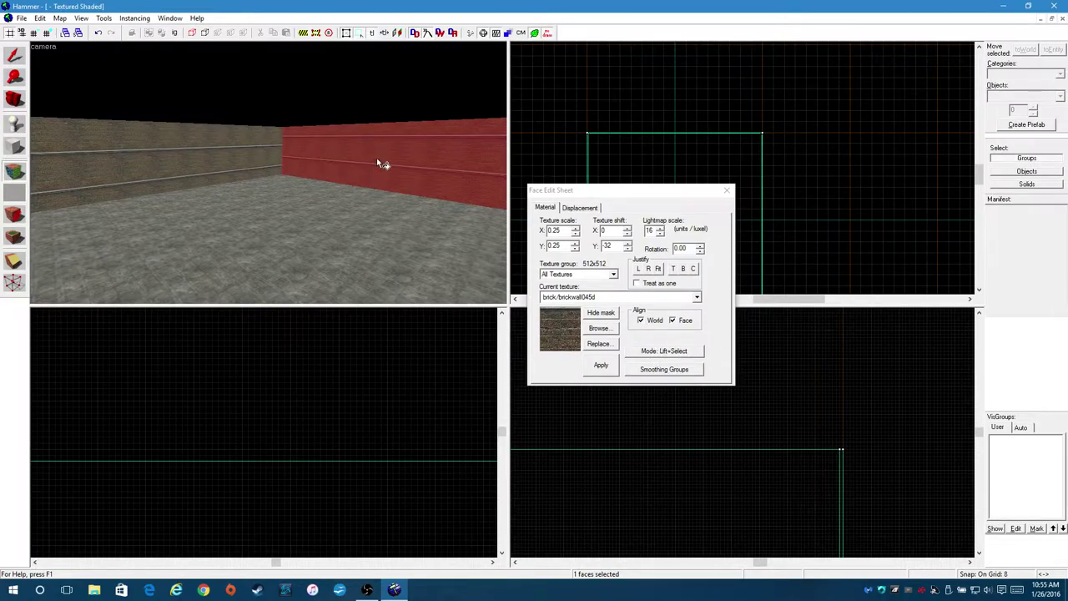
pyautogui.rightClick(215, 156)
pyautogui.press('z')
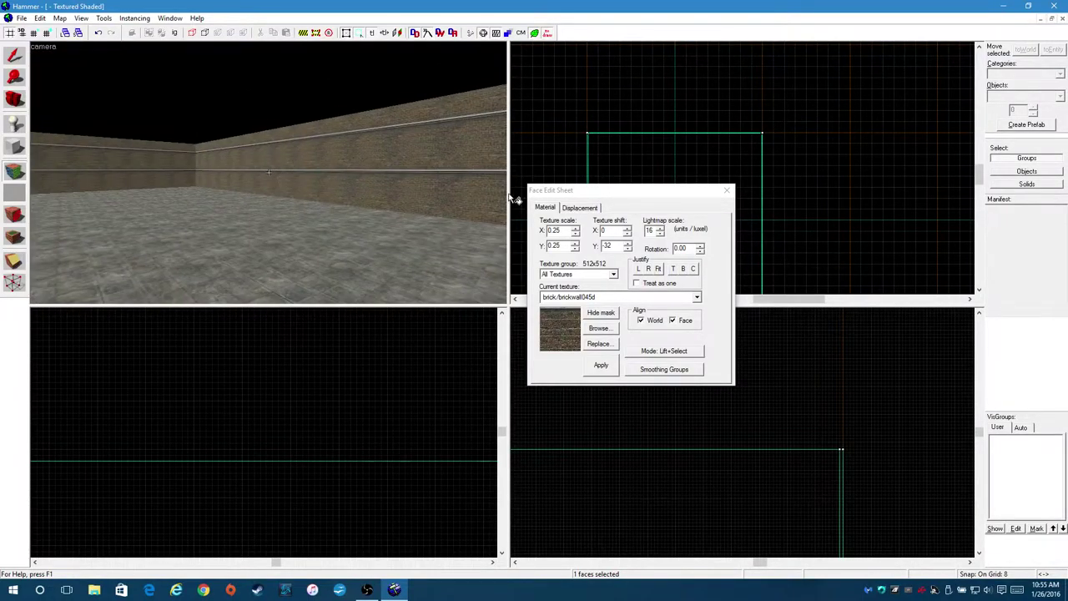
pyautogui.hotkey('shift', 's')
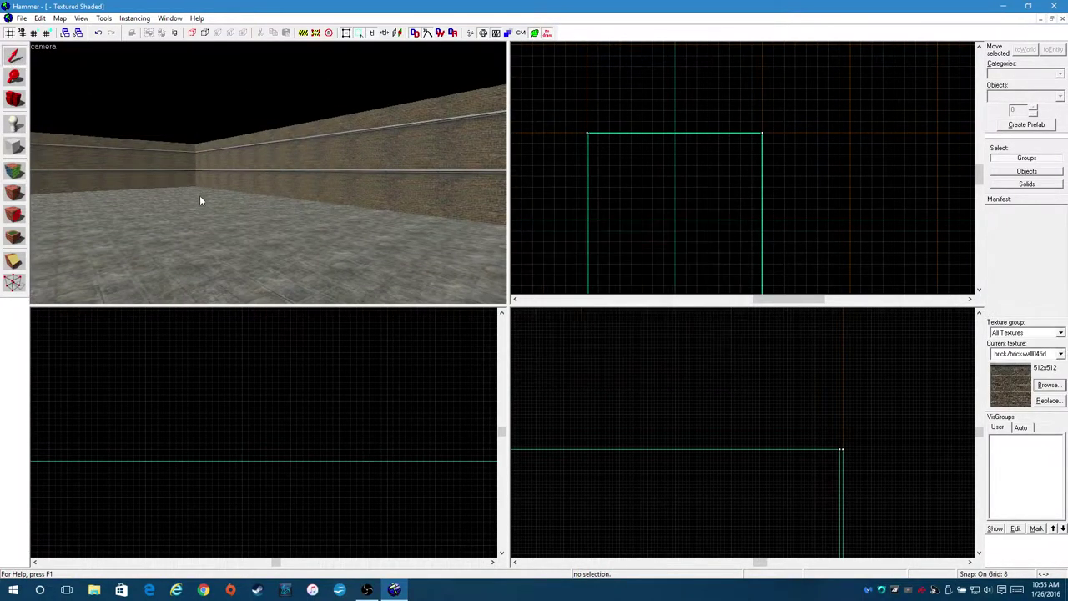
# Shift-drag a copy of the floor slab up onto the wall tops as the ceiling.
pyautogui.click(298, 241)
pyautogui.scroll(-6, 877, 403)
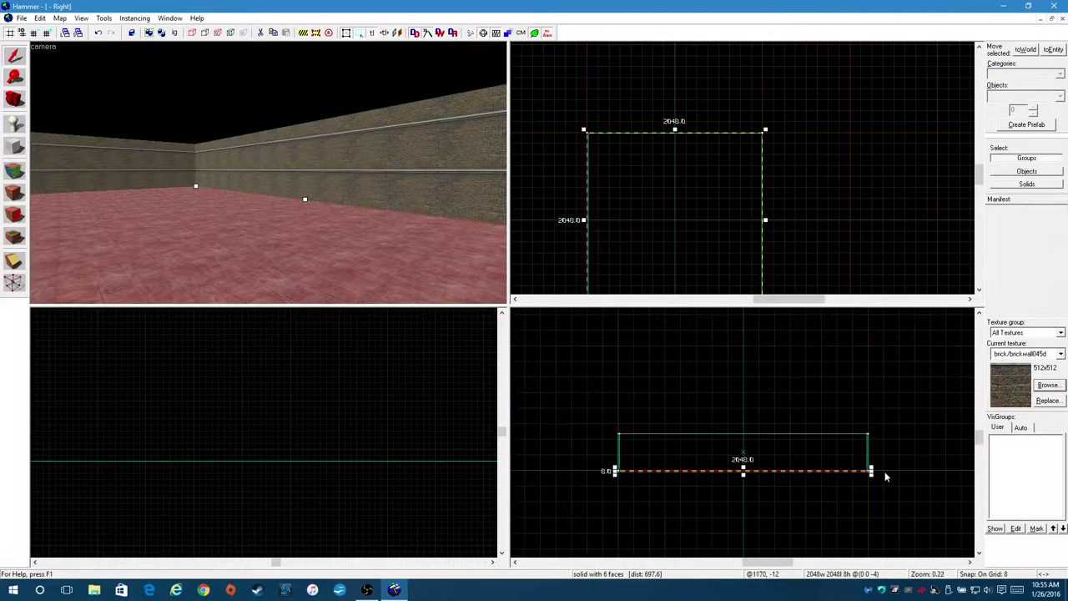
pyautogui.scroll(3, 670, 435)
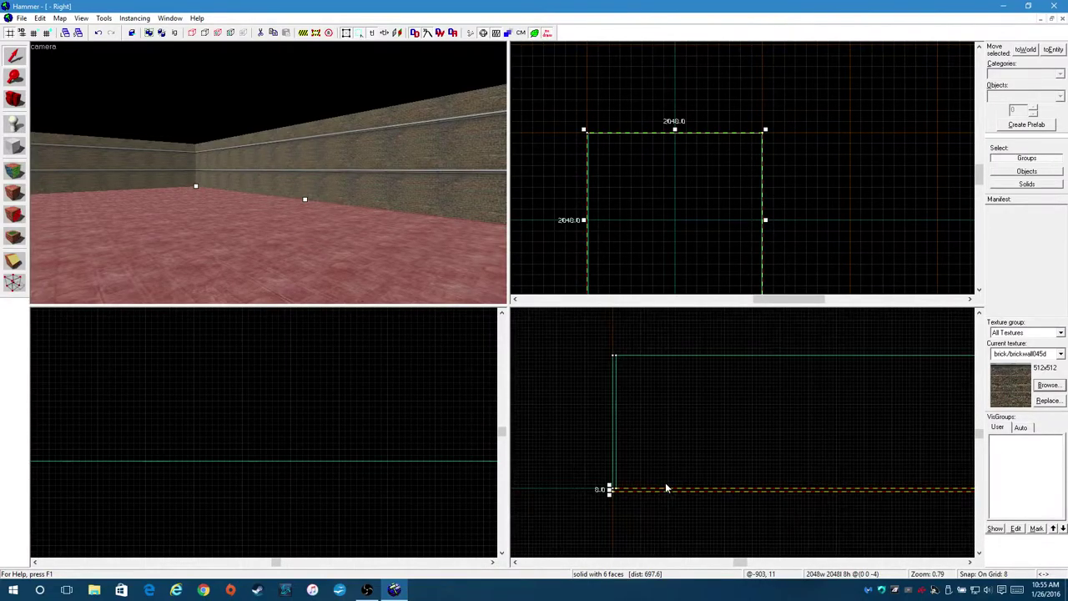
pyautogui.moveTo(633, 490); pyautogui.dragTo(632, 354)
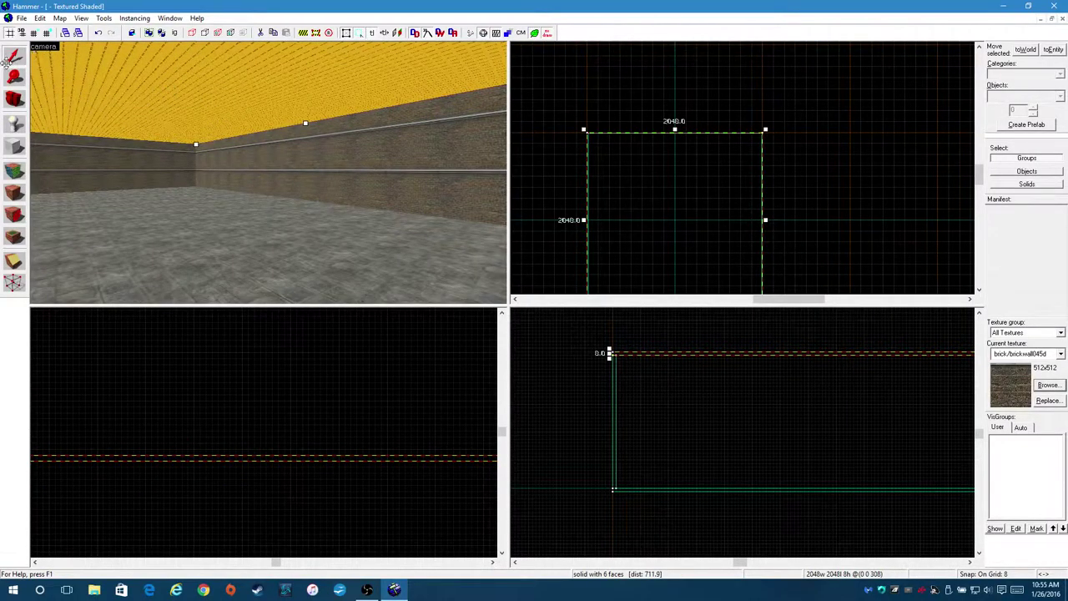
pyautogui.click(103, 72)
pyautogui.click(14, 170)
# Filter the Textures browser by 'sh' and choose tools/toolsskybox.
pyautogui.press('z')
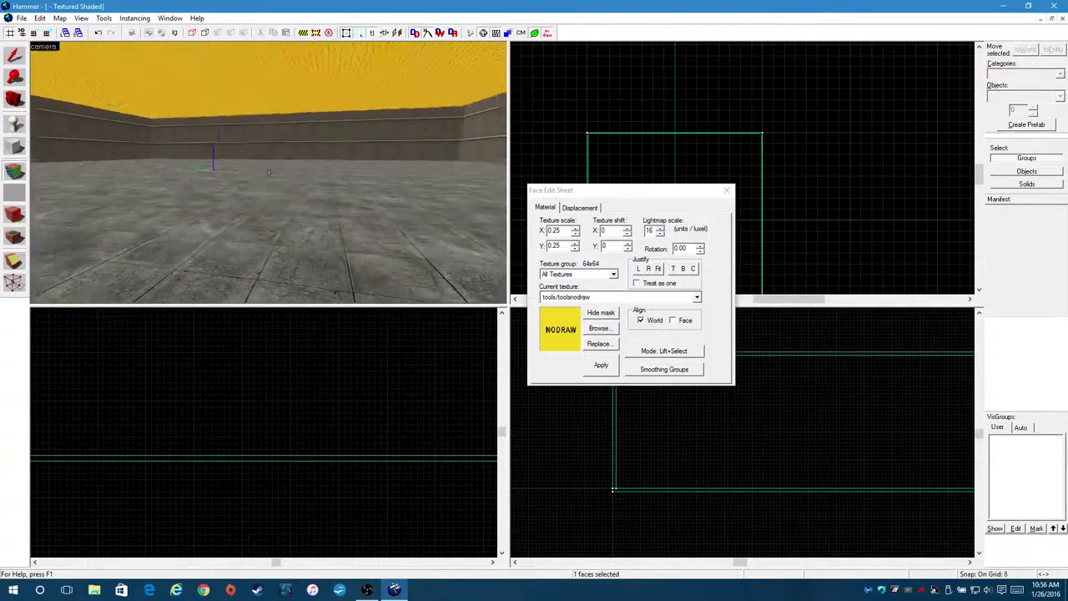
pyautogui.press('z')
pyautogui.click(600, 329)
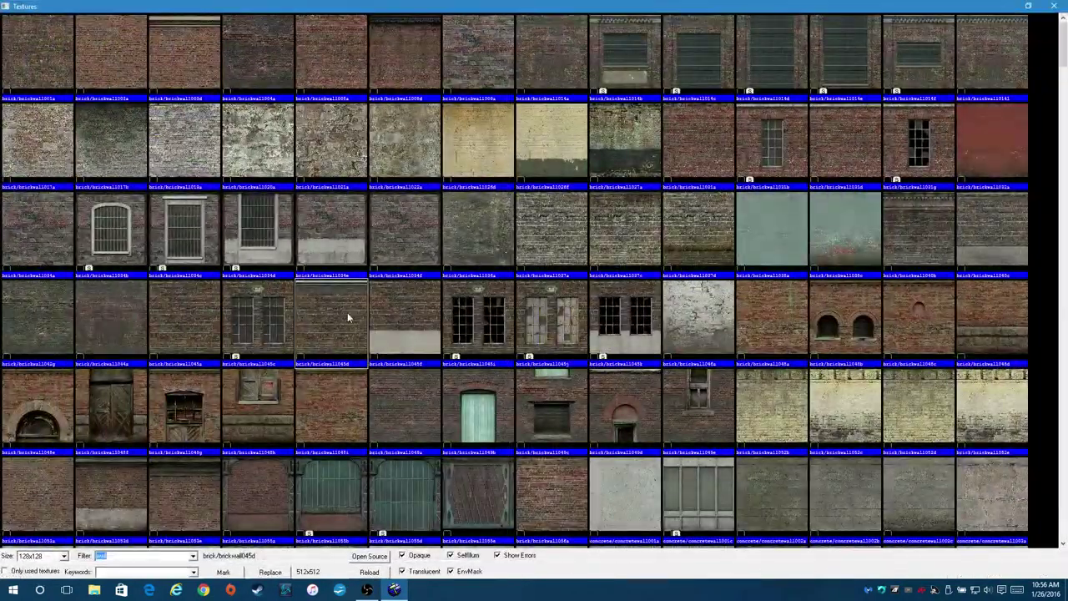
pyautogui.write('sh')
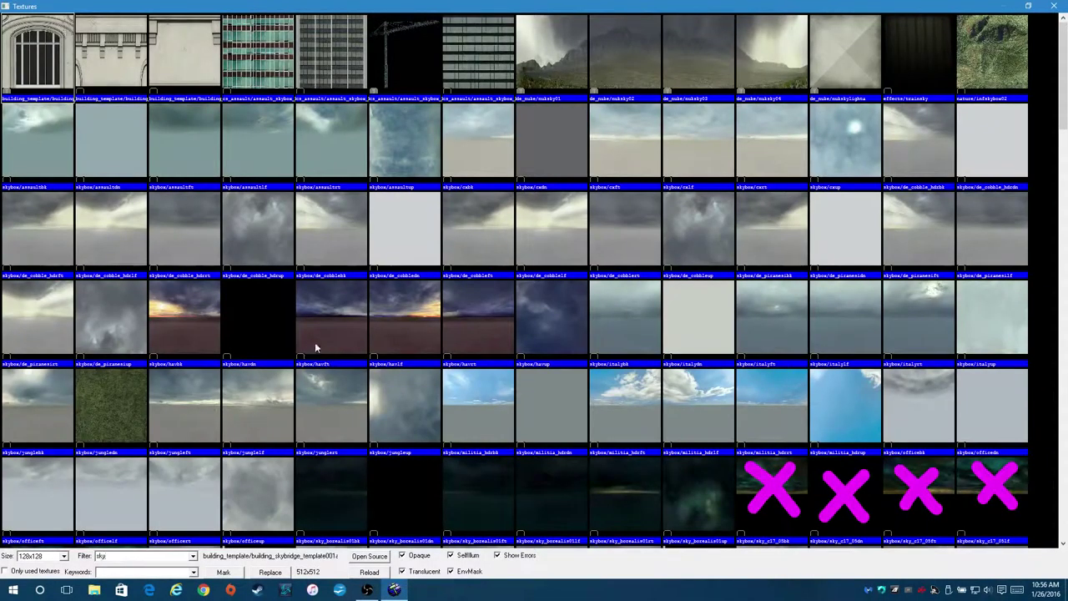
pyautogui.click(776, 319)
pyautogui.scroll(-15, 805, 312)
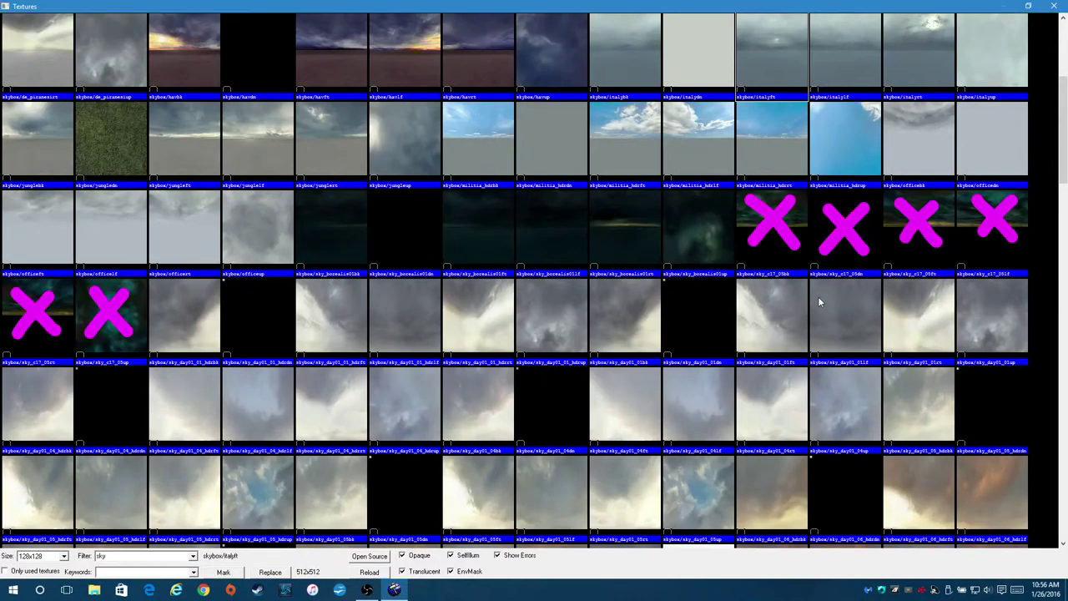
pyautogui.scroll(-10, 818, 302)
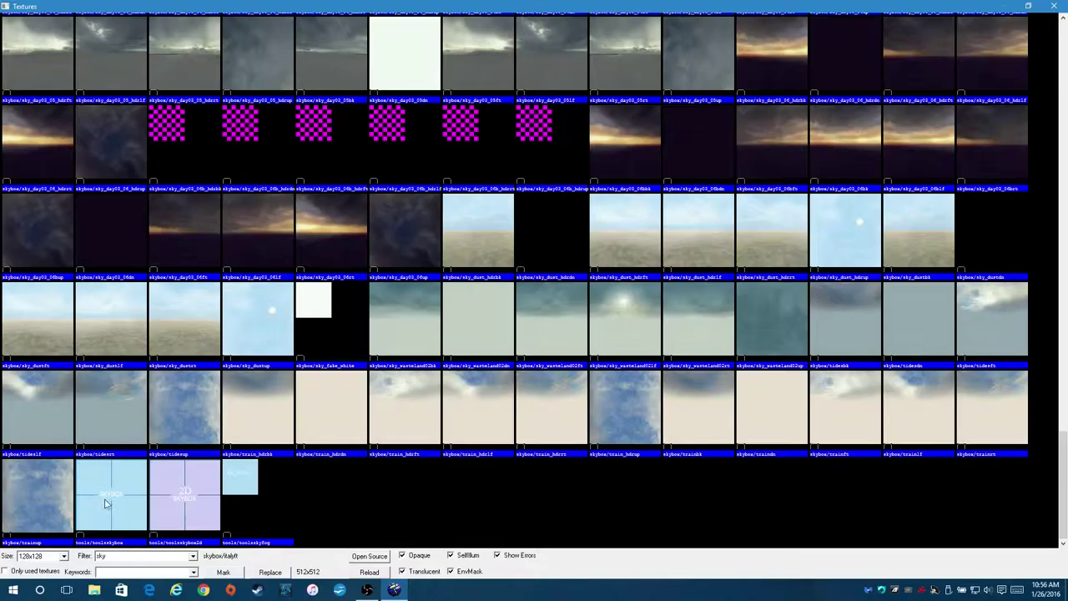
pyautogui.doubleClick(106, 504)
# Apply toolsskybox to the ceiling face and look up at it.
pyautogui.rightClick(333, 65)
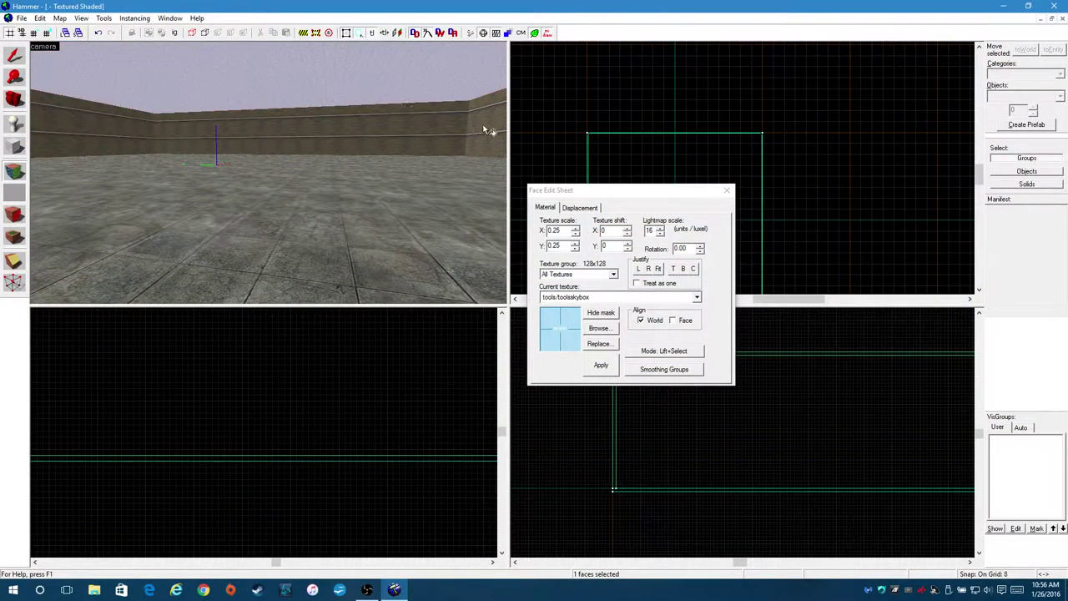
pyautogui.click(14, 98)
pyautogui.press('z')
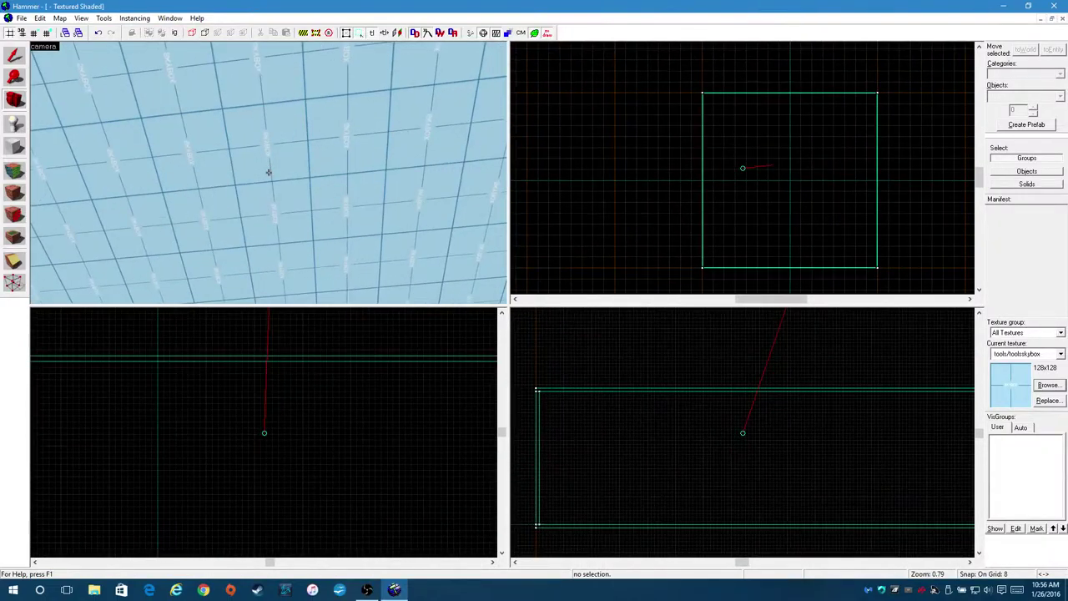
pyautogui.press('z')
pyautogui.click(60, 18)
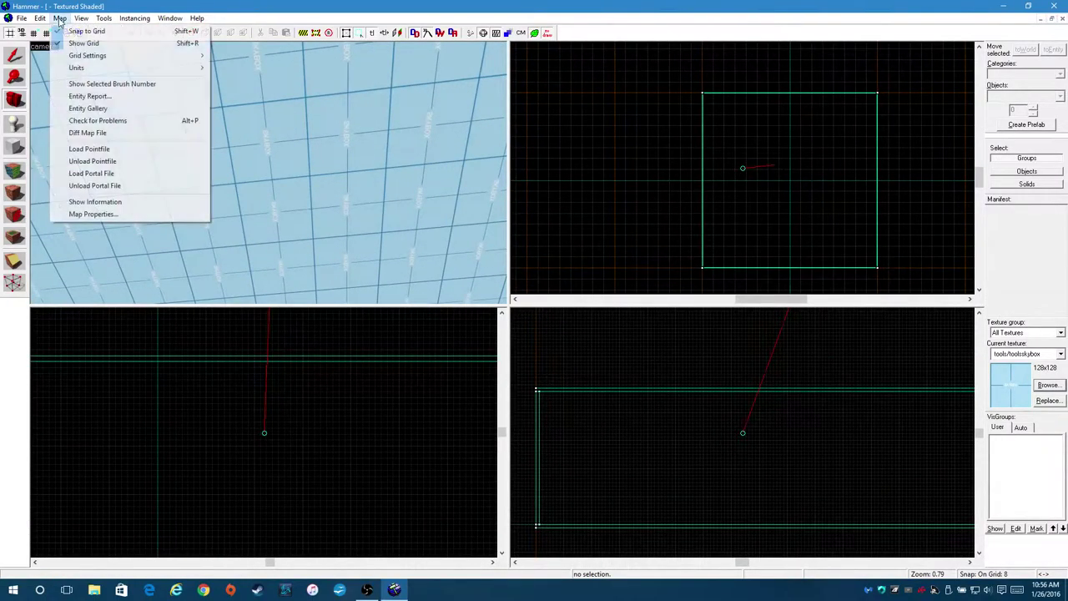
pyautogui.click(96, 219)
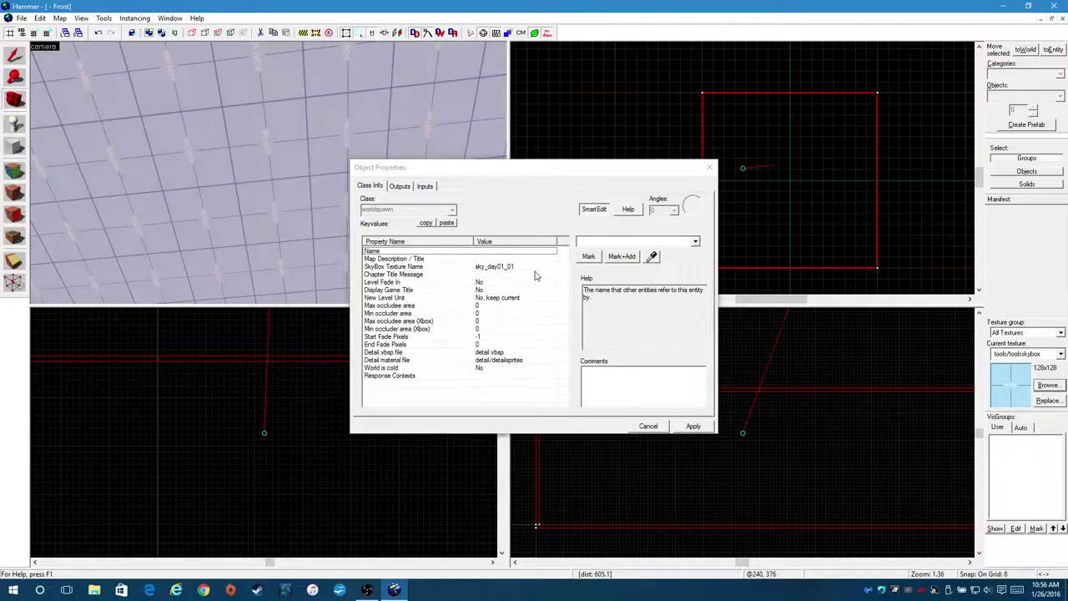
pyautogui.click(497, 267)
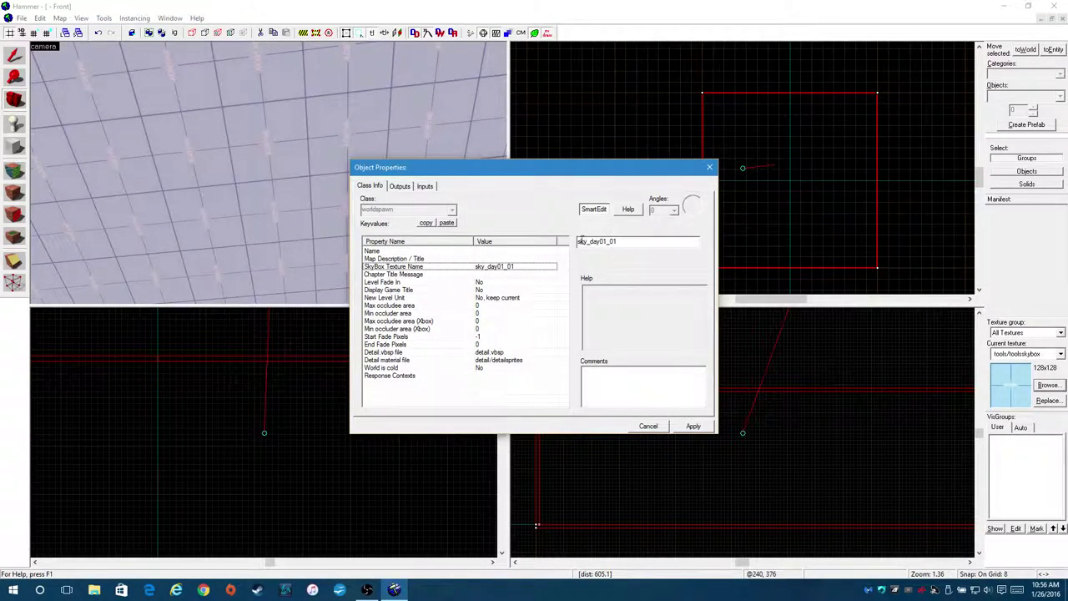
pyautogui.click(710, 167)
pyautogui.click(1048, 385)
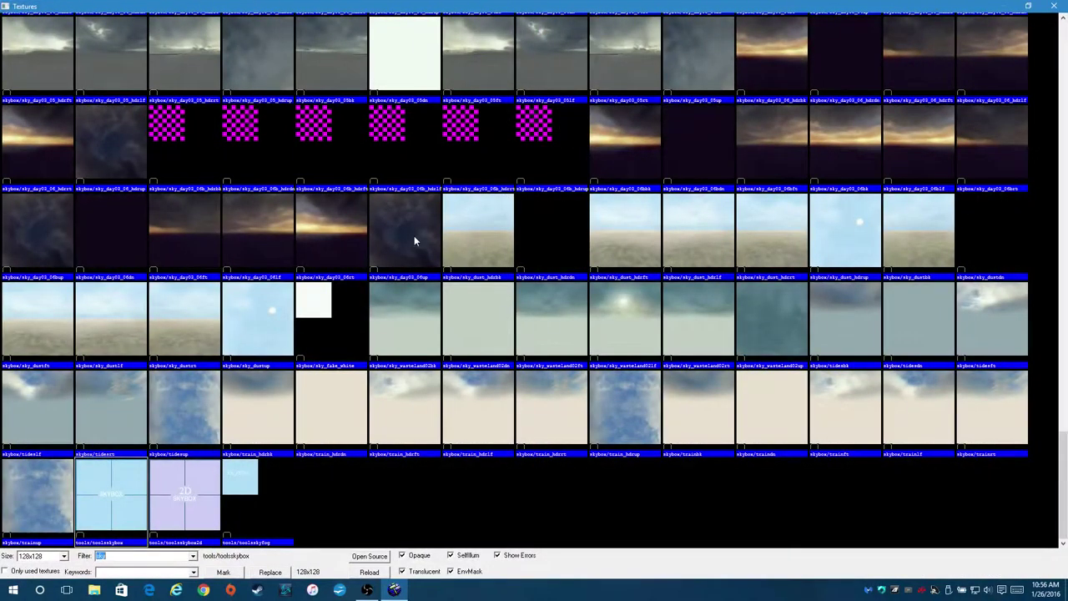
pyautogui.scroll(10, 596, 388)
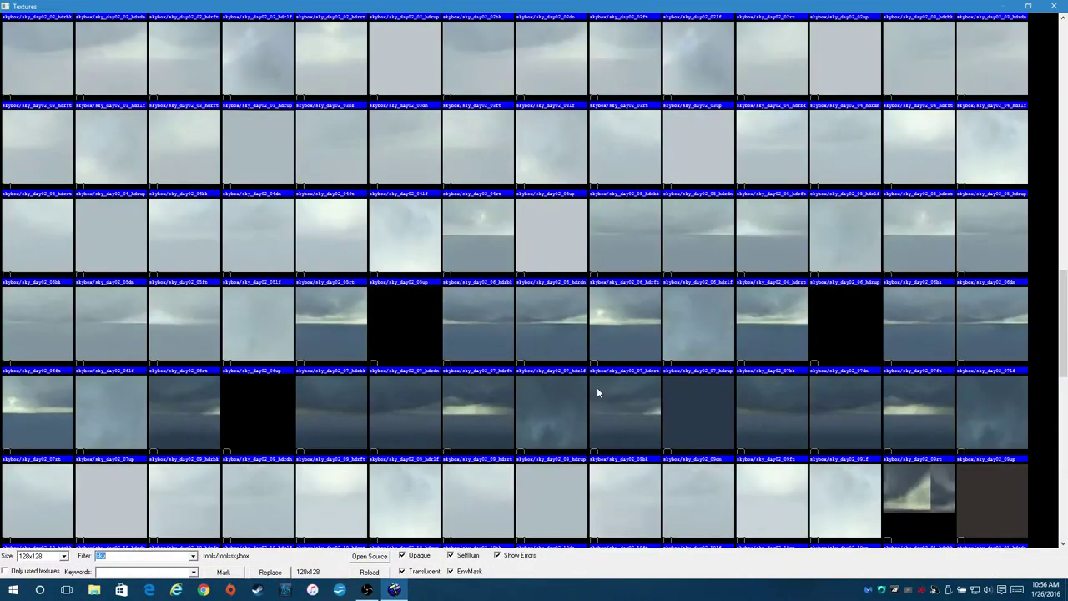
pyautogui.scroll(3, 596, 387)
pyautogui.scroll(-6, 605, 389)
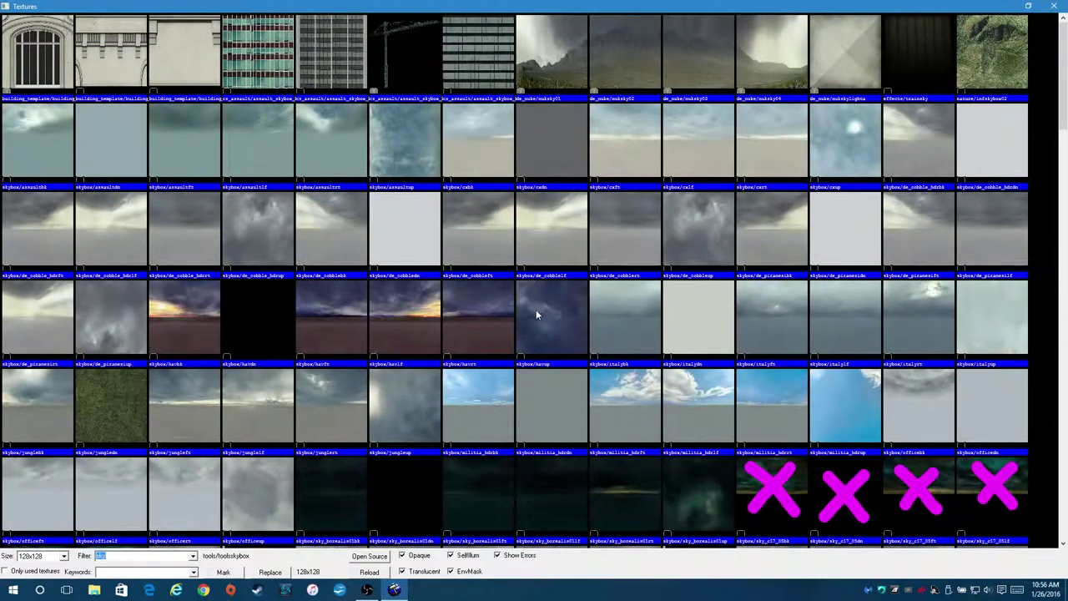
pyautogui.click(1054, 7)
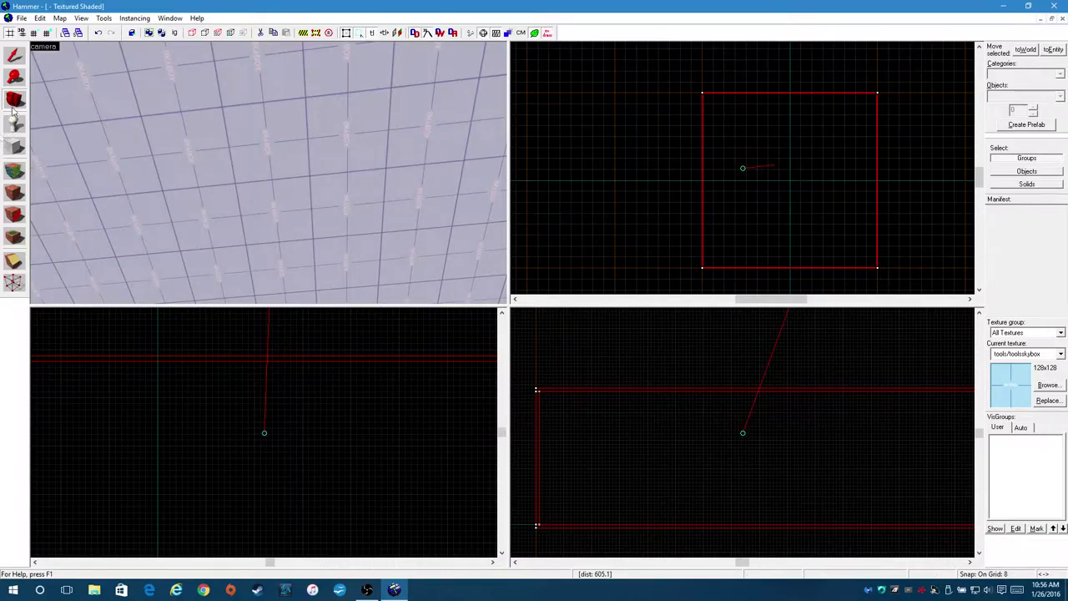
pyautogui.click(15, 172)
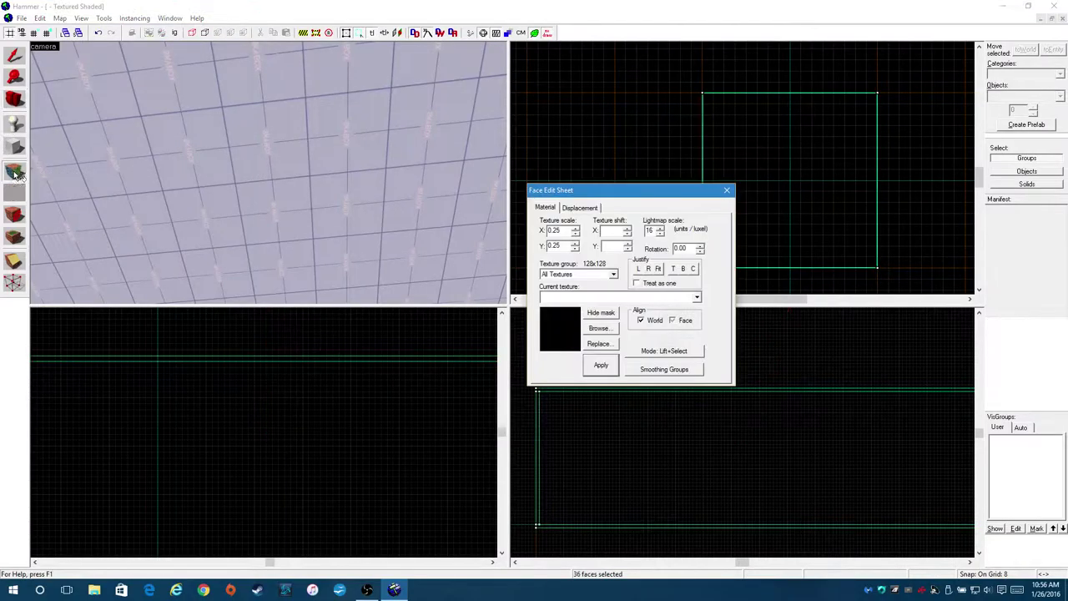
pyautogui.click(15, 100)
pyautogui.press('z')
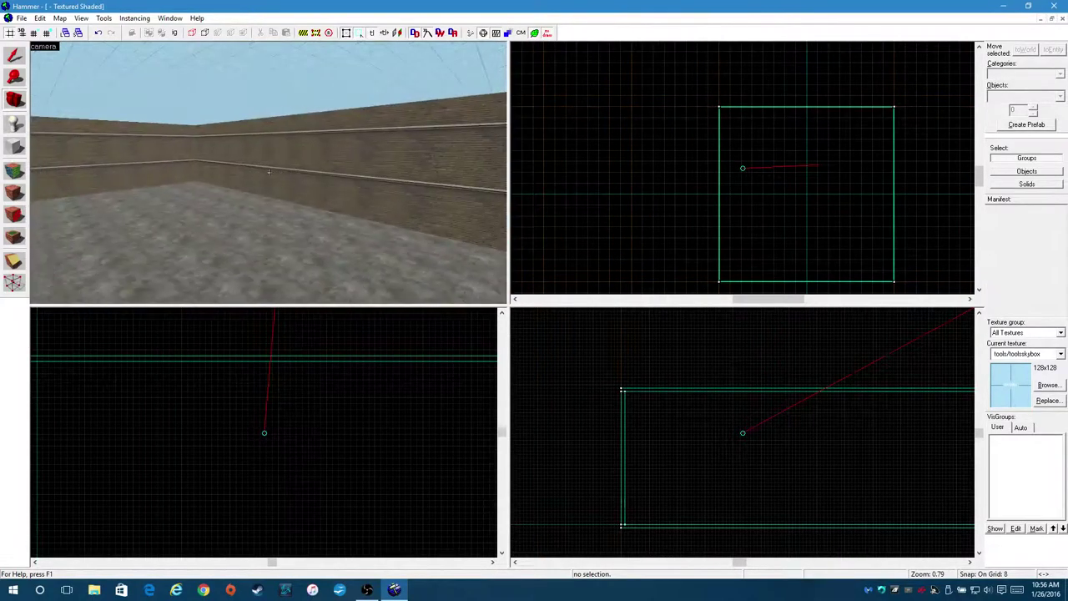
pyautogui.press('s')
pyautogui.press('w')
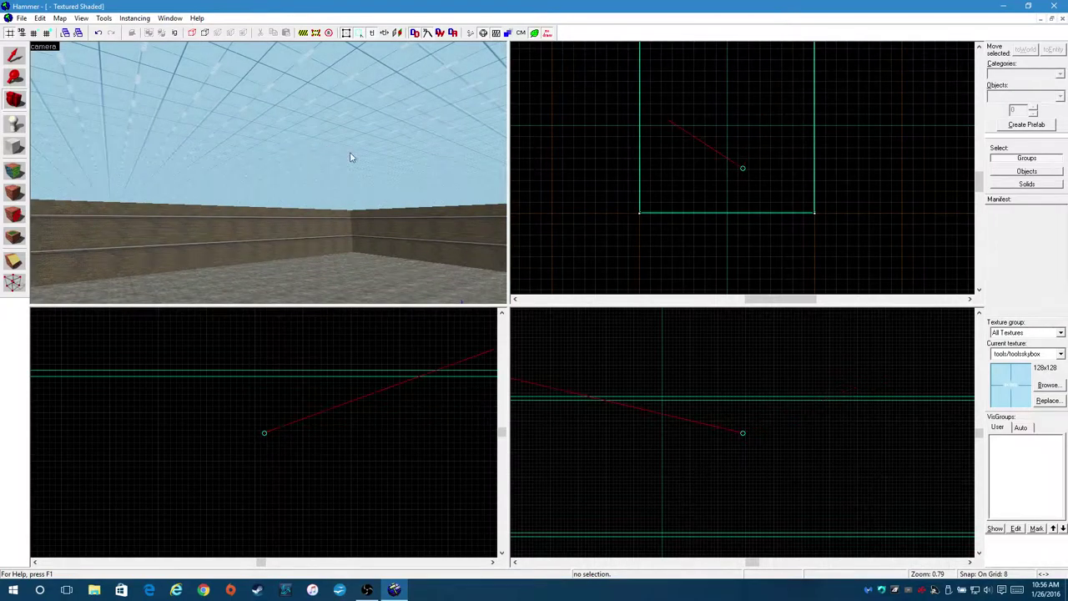
pyautogui.press('a')
pyautogui.press('a')
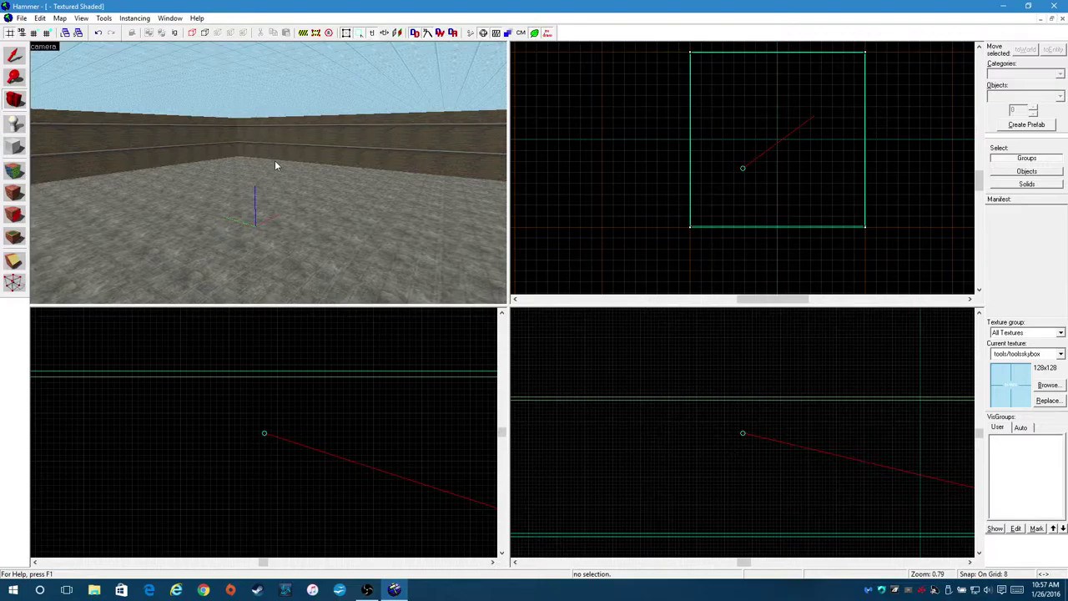
pyautogui.click(15, 100)
pyautogui.moveTo(275, 175); pyautogui.dragTo(269, 172)
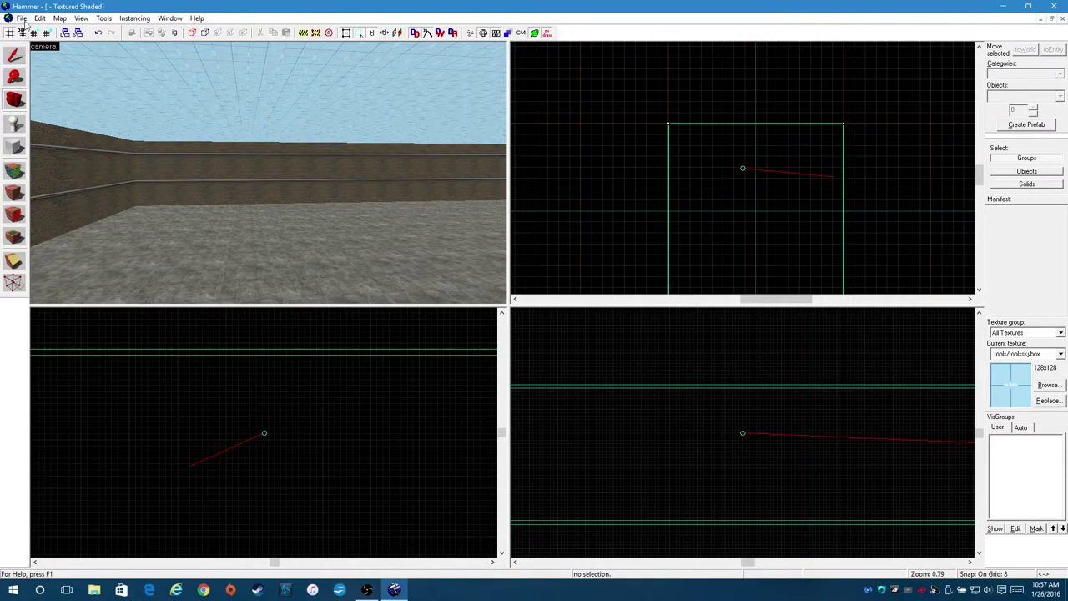